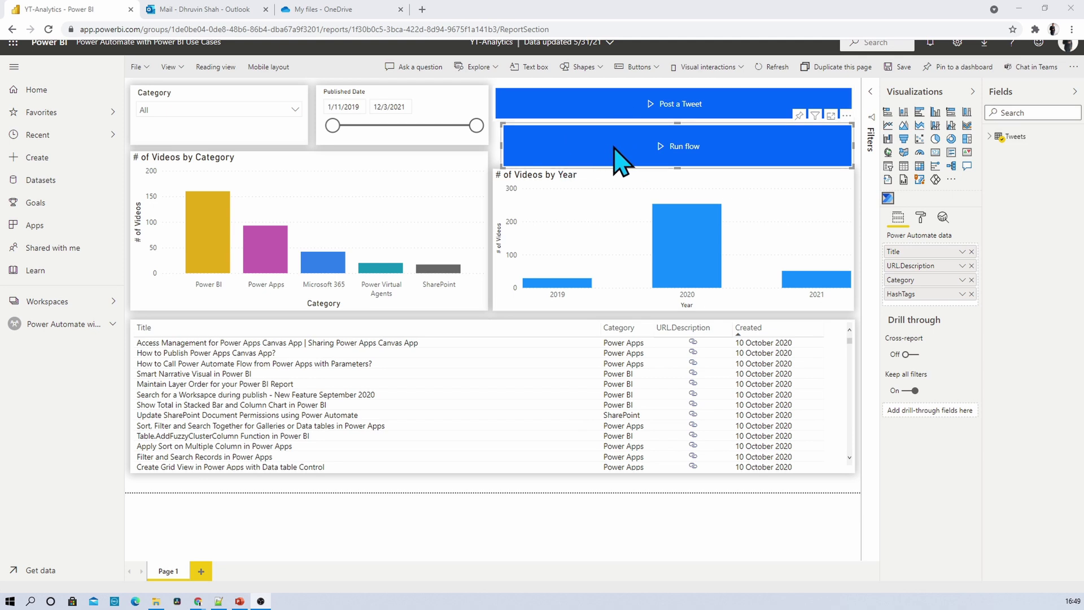
Test the existing Run flow button by running its flow from the report.
left_click(213, 67)
left_click(674, 160)
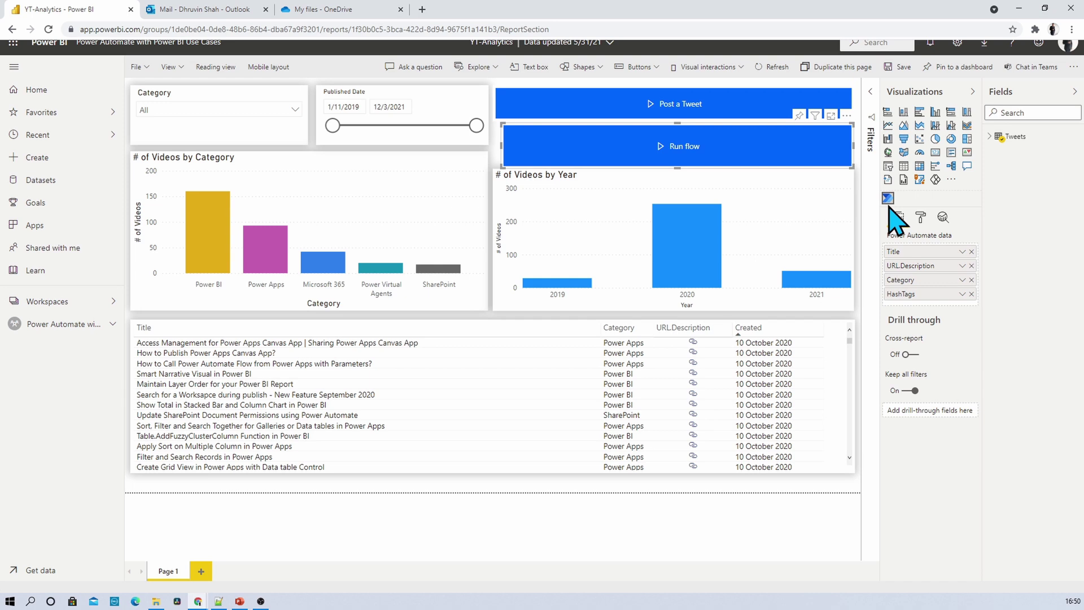
Delete the old Run flow button and place a new Power Automate visual below Post a Tweet.
key("Delete")
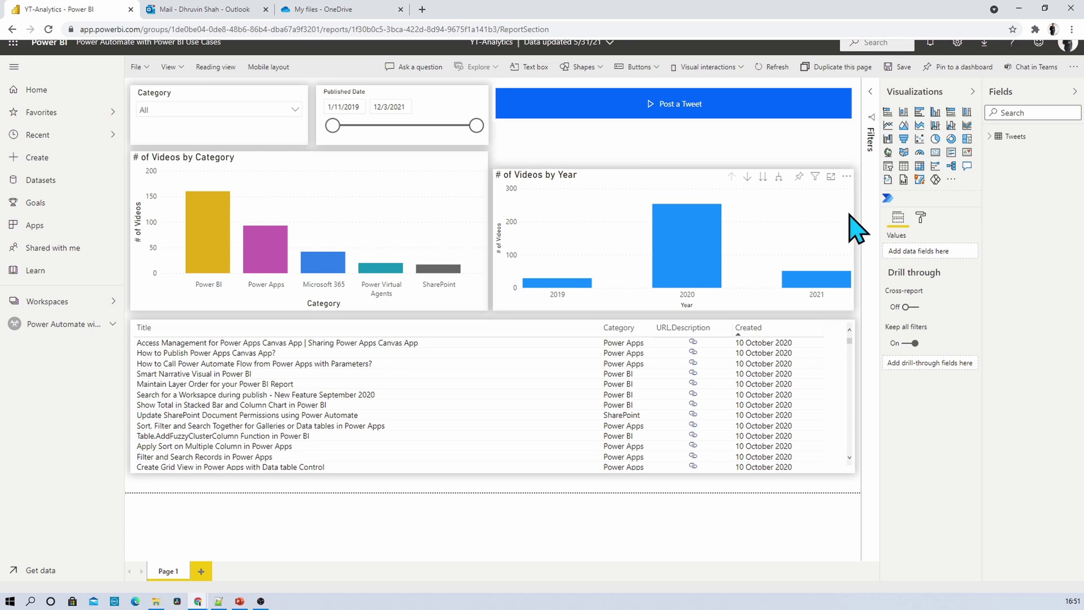
left_click(888, 197)
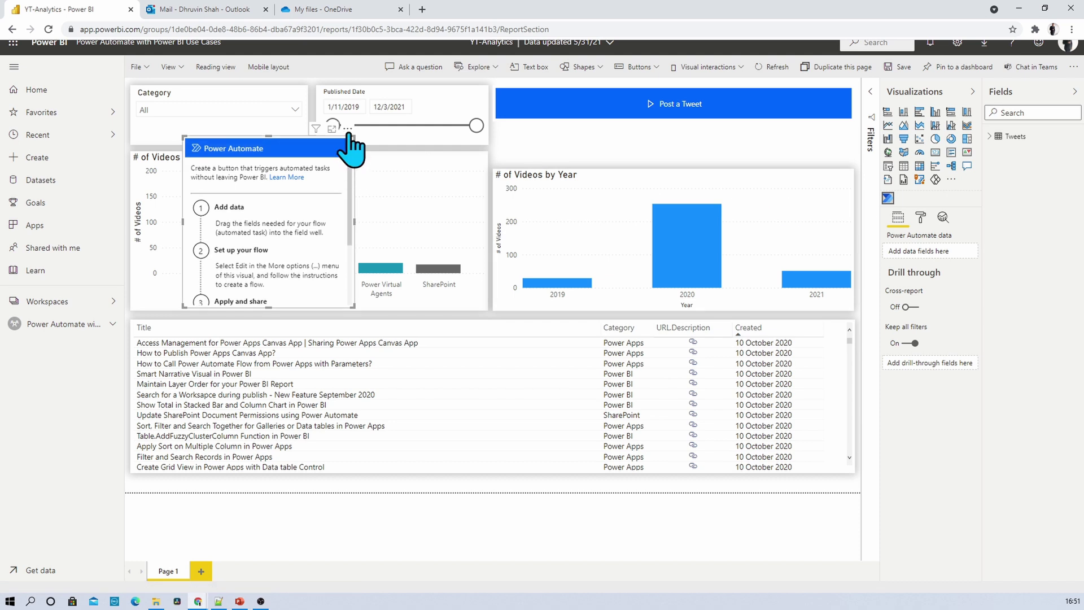
left_click_drag(351, 140, 661, 141)
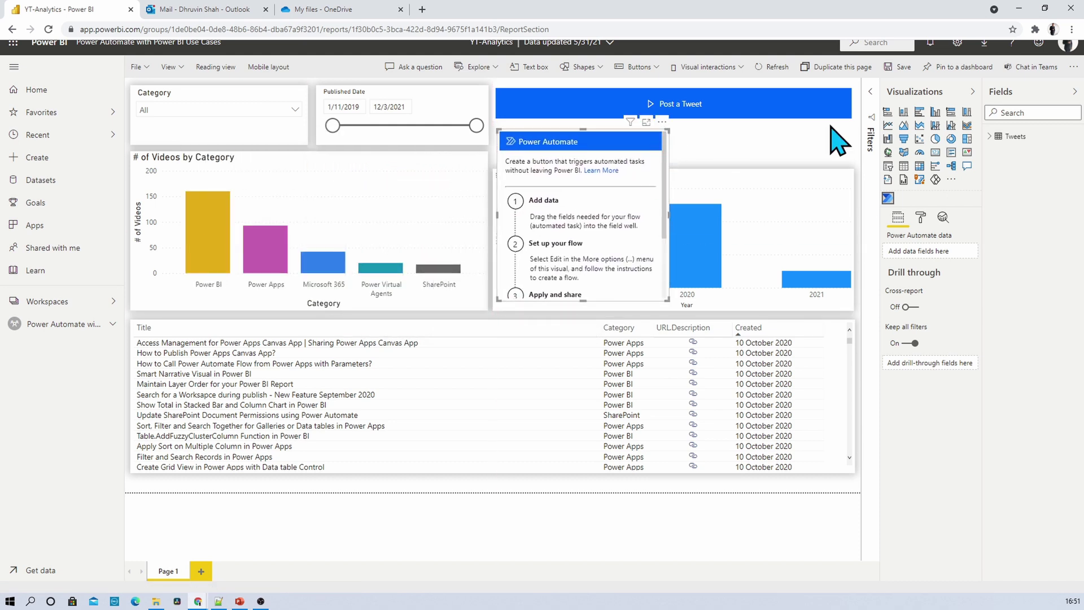
Add the Tweets fields Title, URL.Description, Category and HashTags to the new visual.
left_click(991, 138)
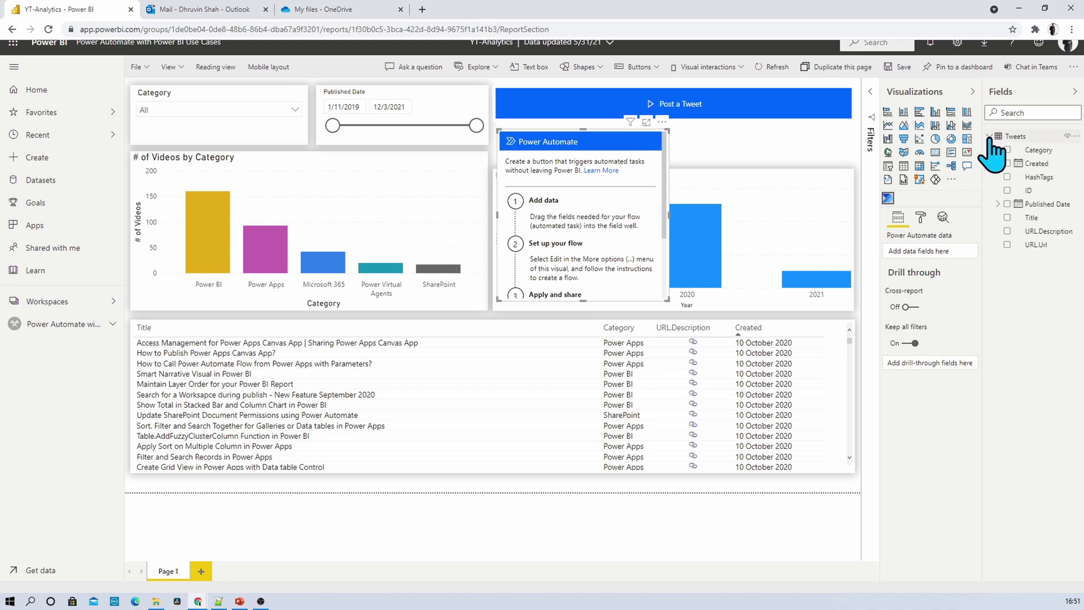
left_click(1008, 218)
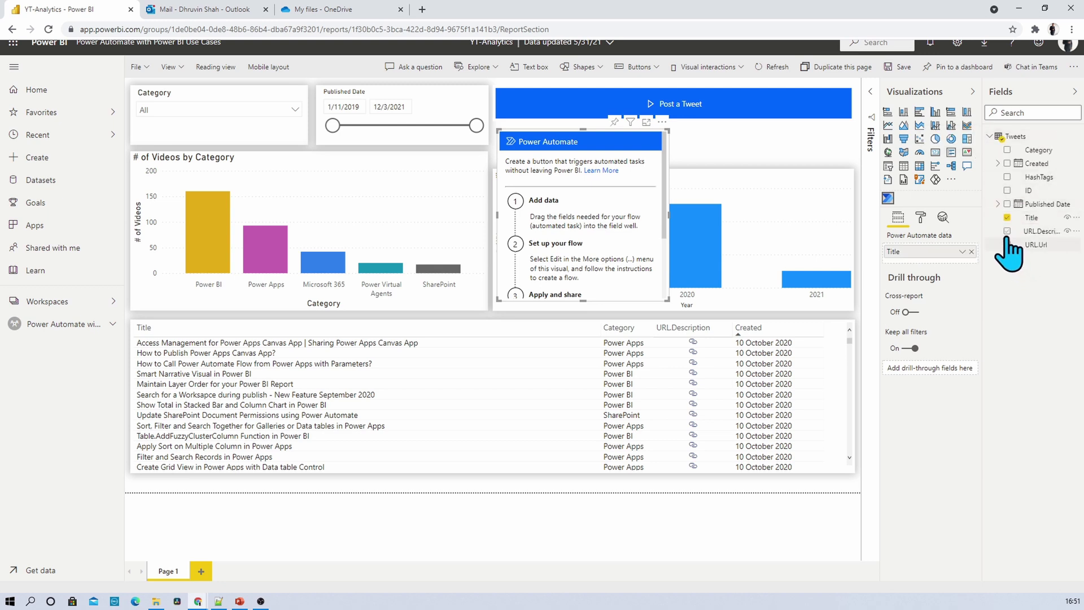
left_click(1007, 231)
left_click(1007, 150)
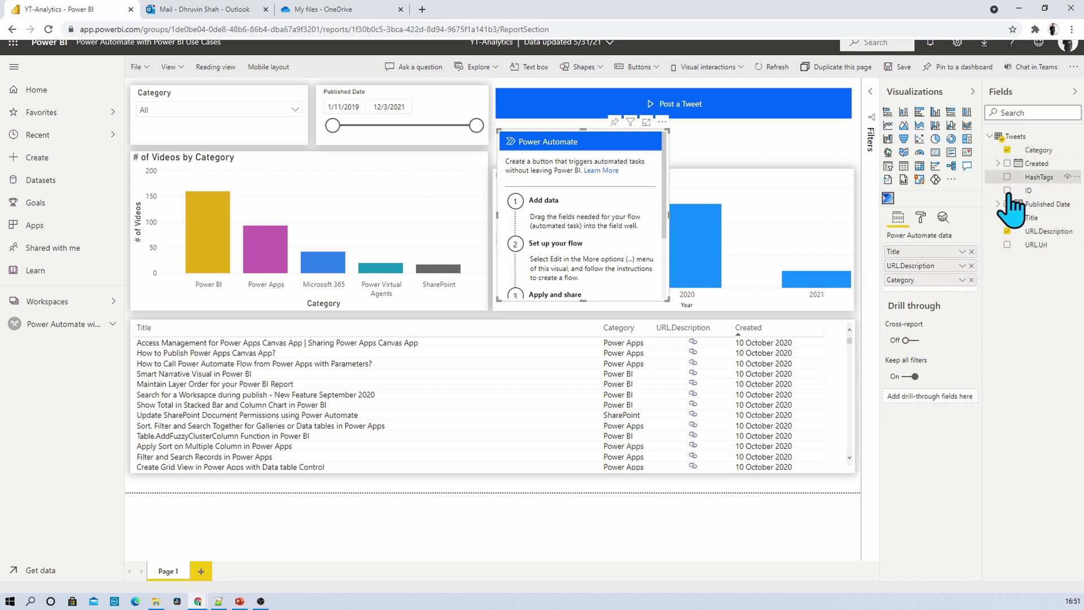
left_click(1007, 177)
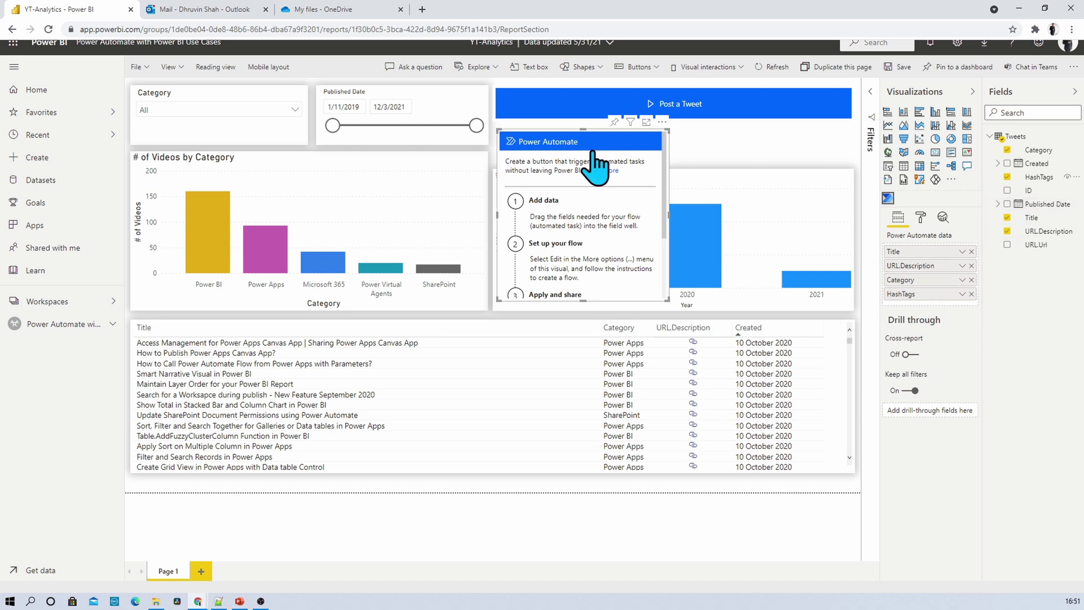
Edit the visual's flow as a new instant cloud flow named PBI-CSV-EXPORT.
left_click(662, 122)
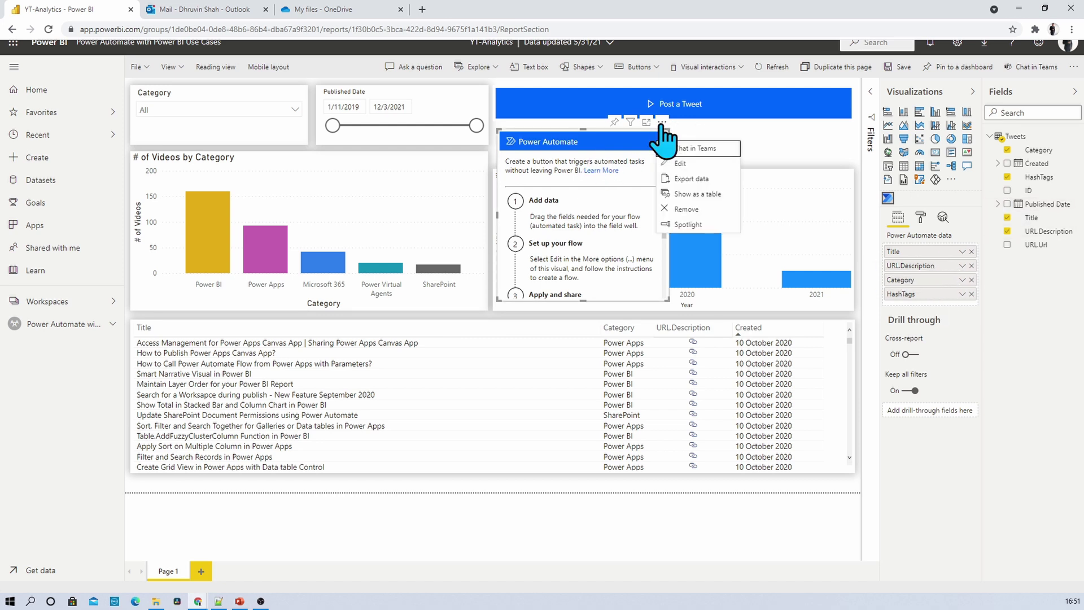
left_click(690, 164)
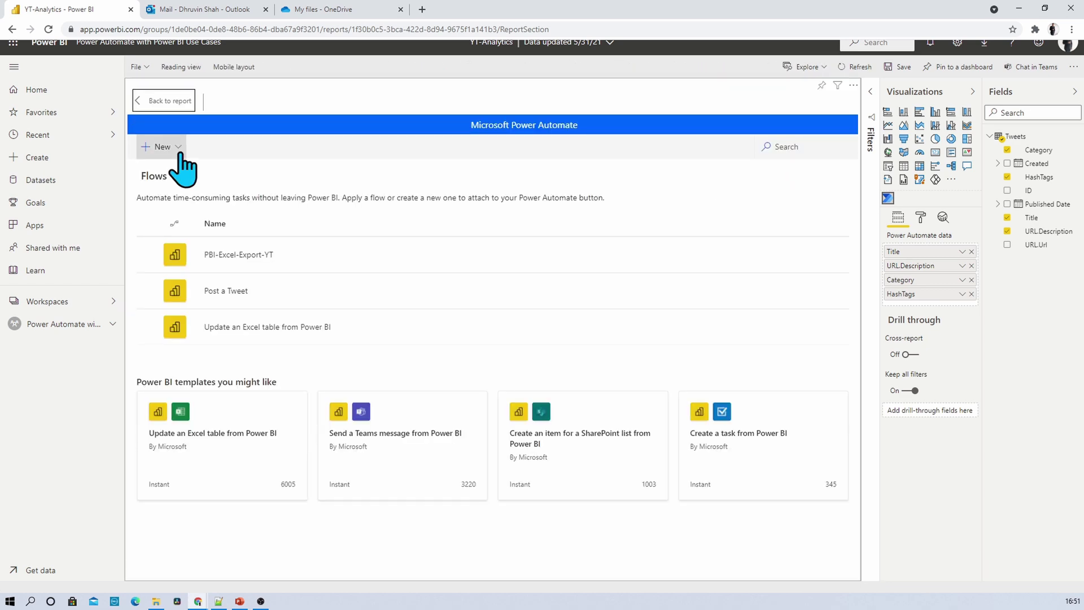
left_click(179, 150)
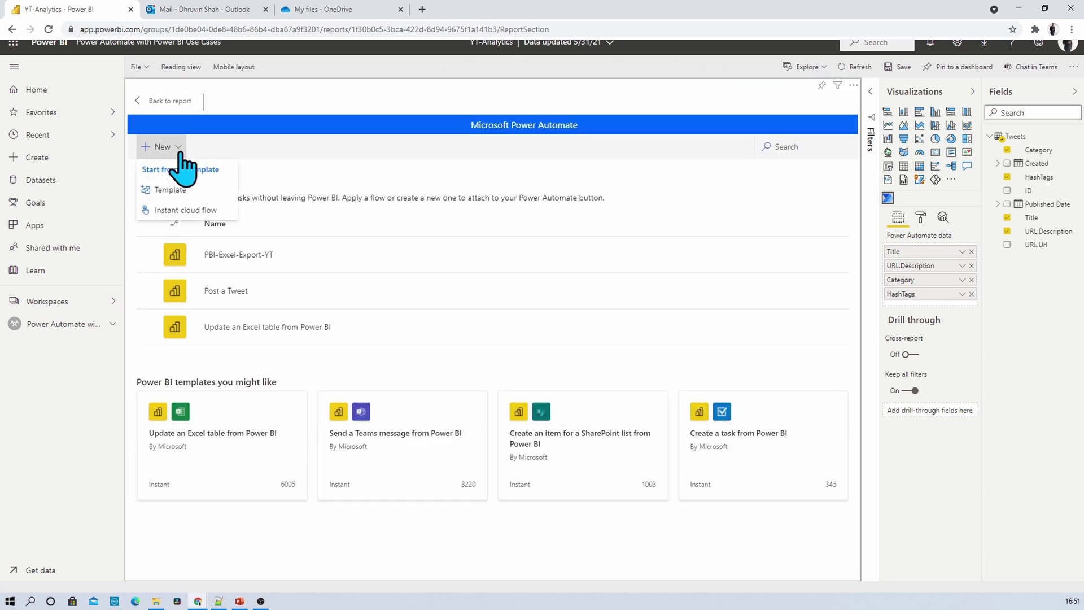
left_click(199, 211)
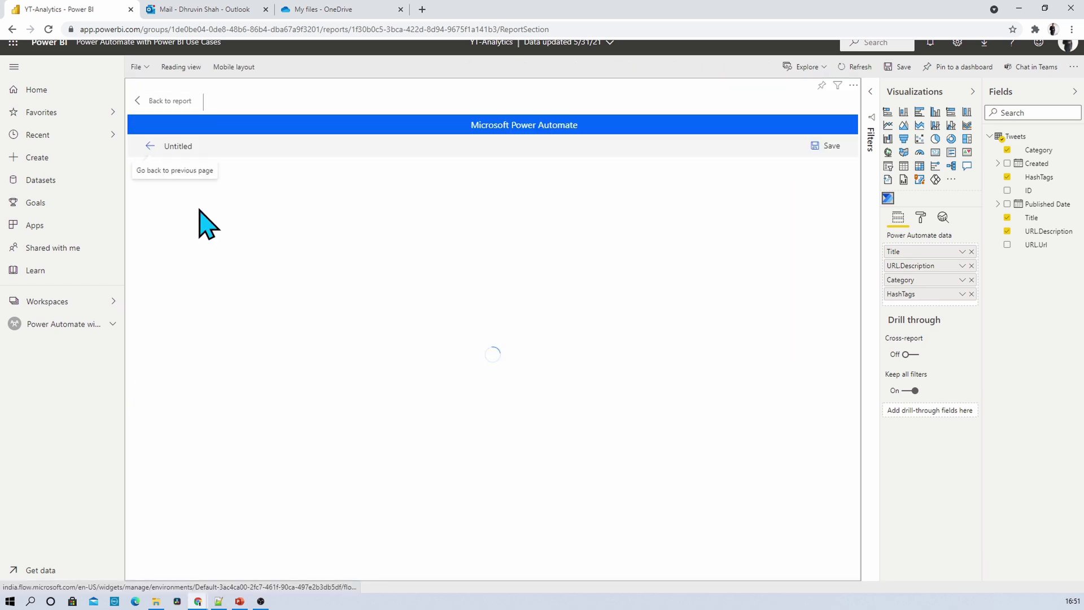
left_click(176, 145)
key("ctrl+a")
type("PBI-CSV-EXPORT")
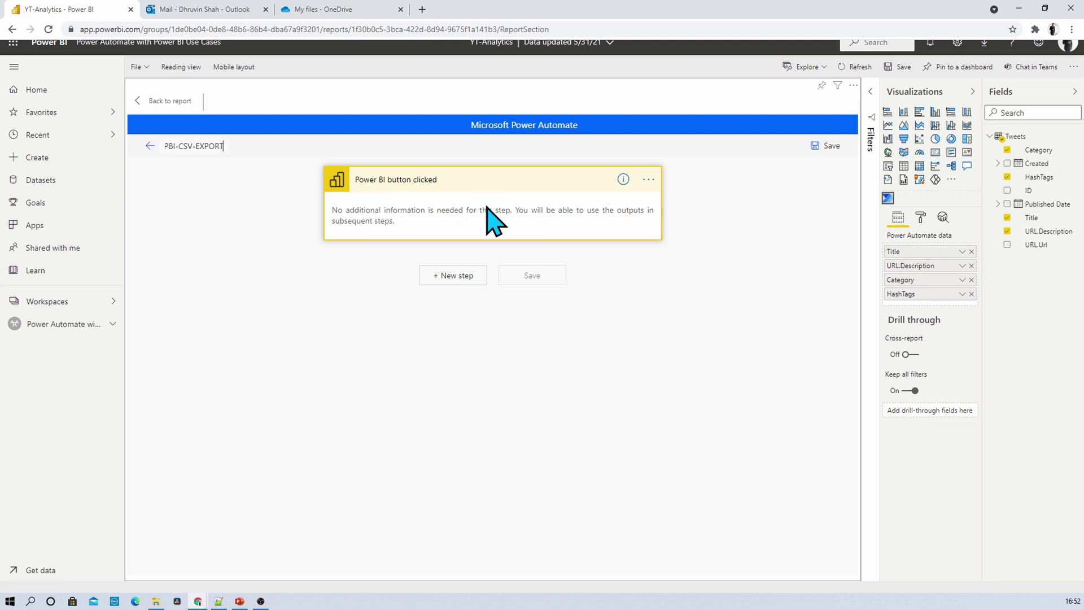
Add an Initialize variable step declaring vContent as an Array, then start another step.
left_click(458, 277)
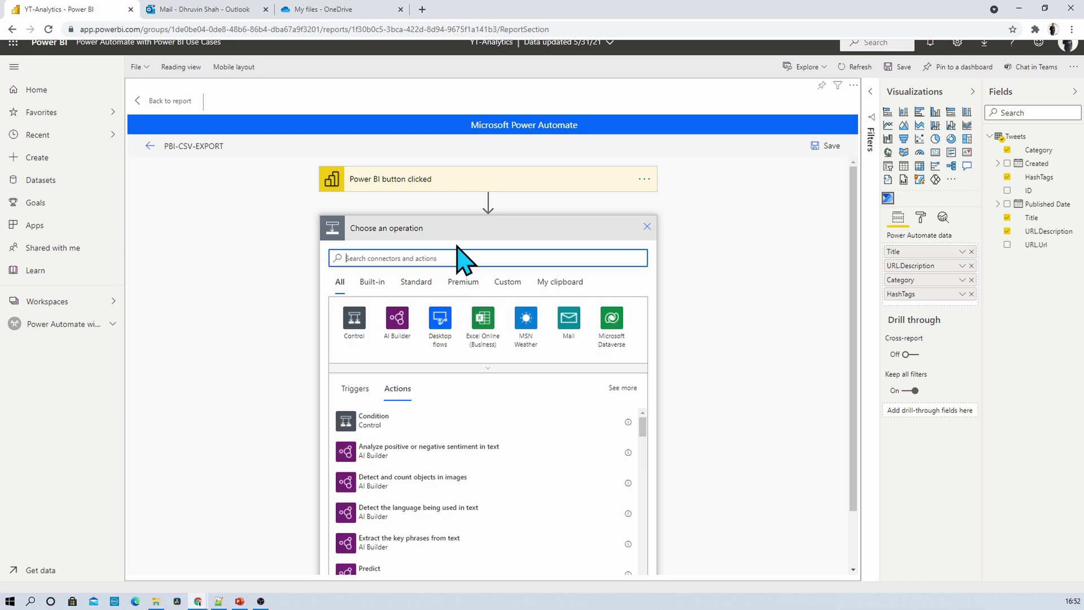
type("initial")
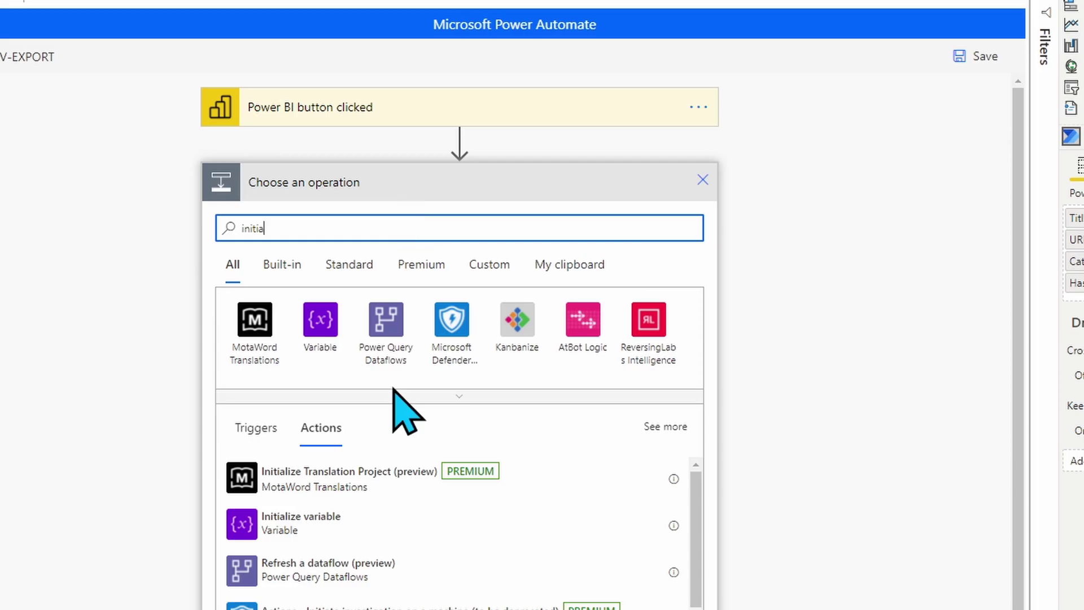
left_click(398, 451)
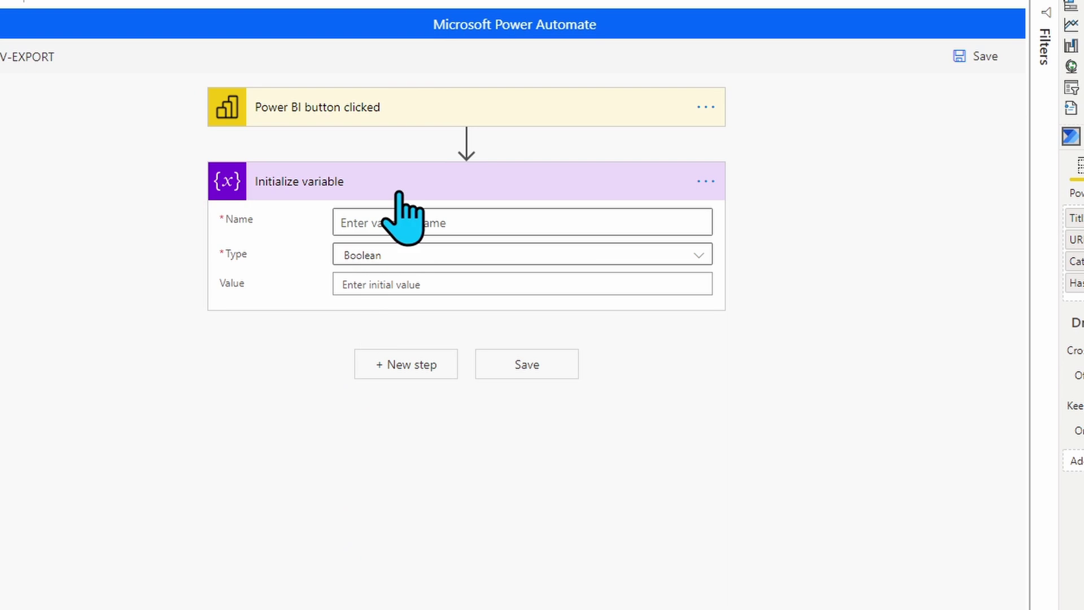
left_click(400, 224)
type("vC")
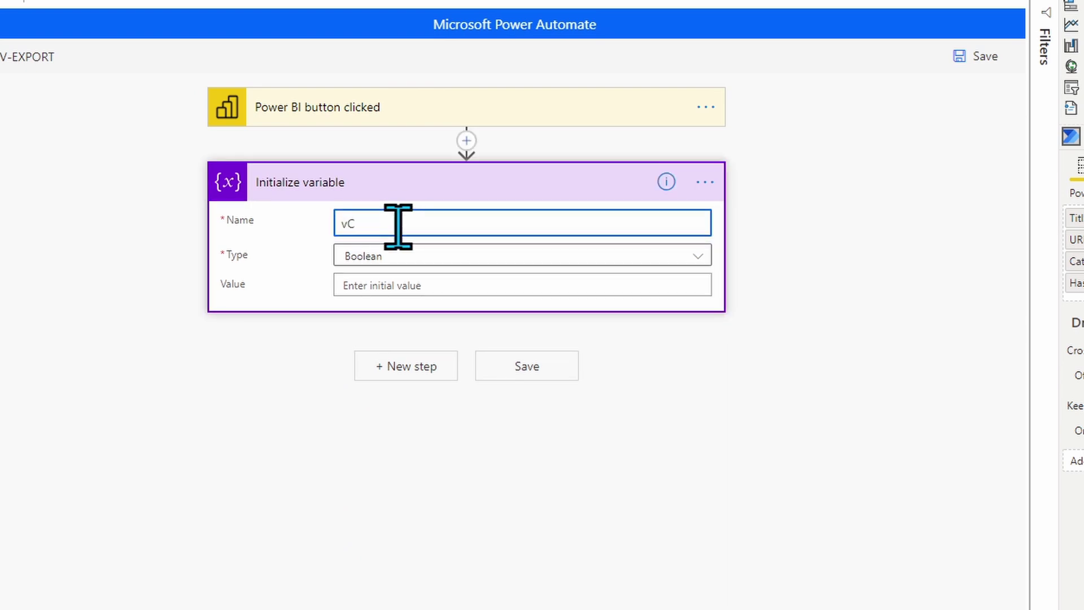
type("onetent")
left_click(404, 256)
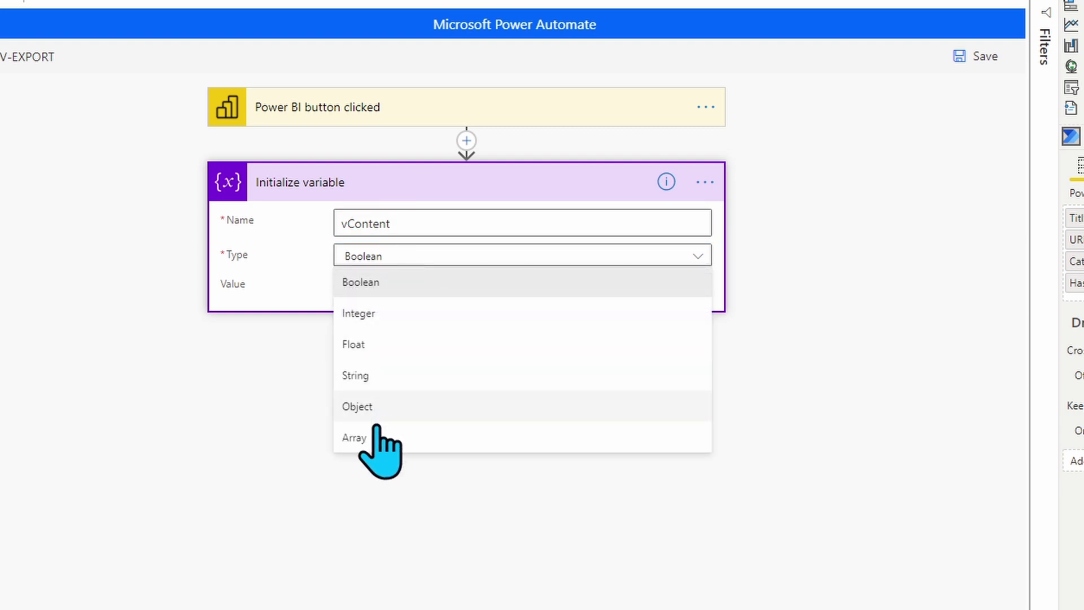
left_click(375, 436)
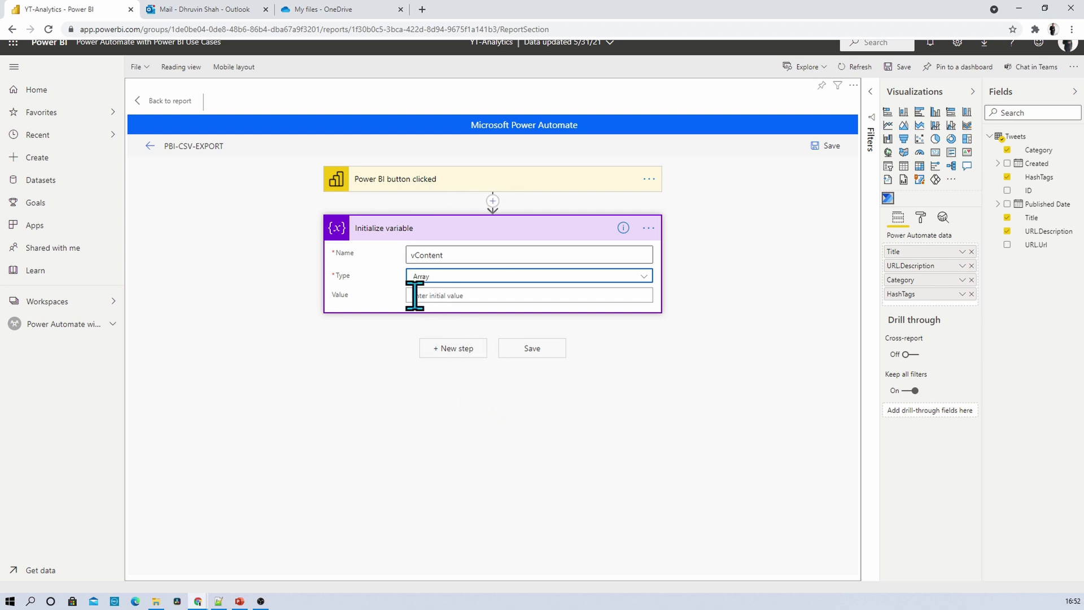
left_click(449, 349)
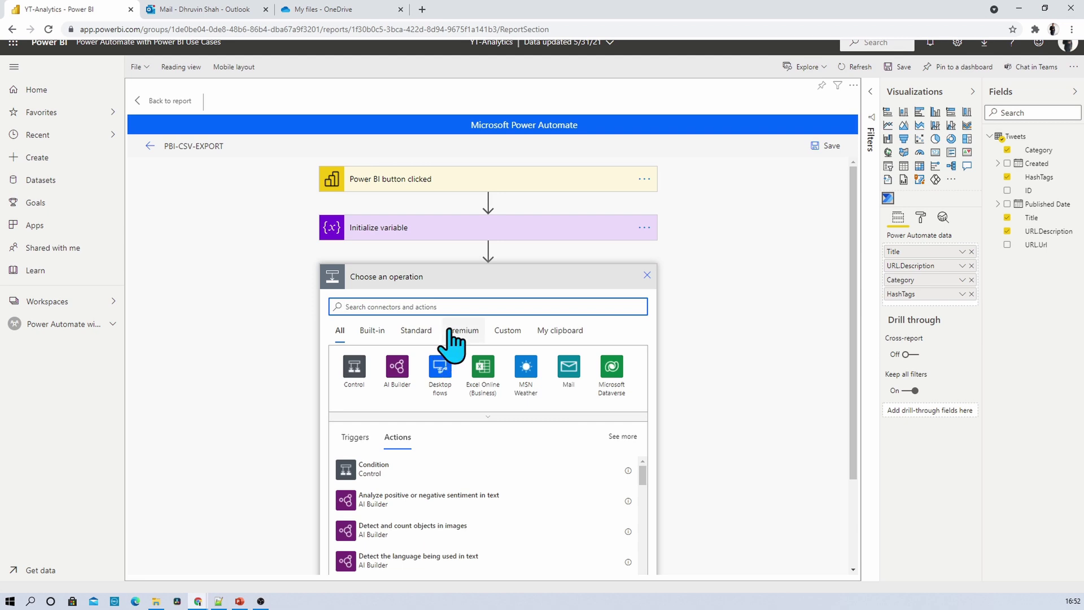
Add an Append to array variable step that appends to vContent.
type("ap")
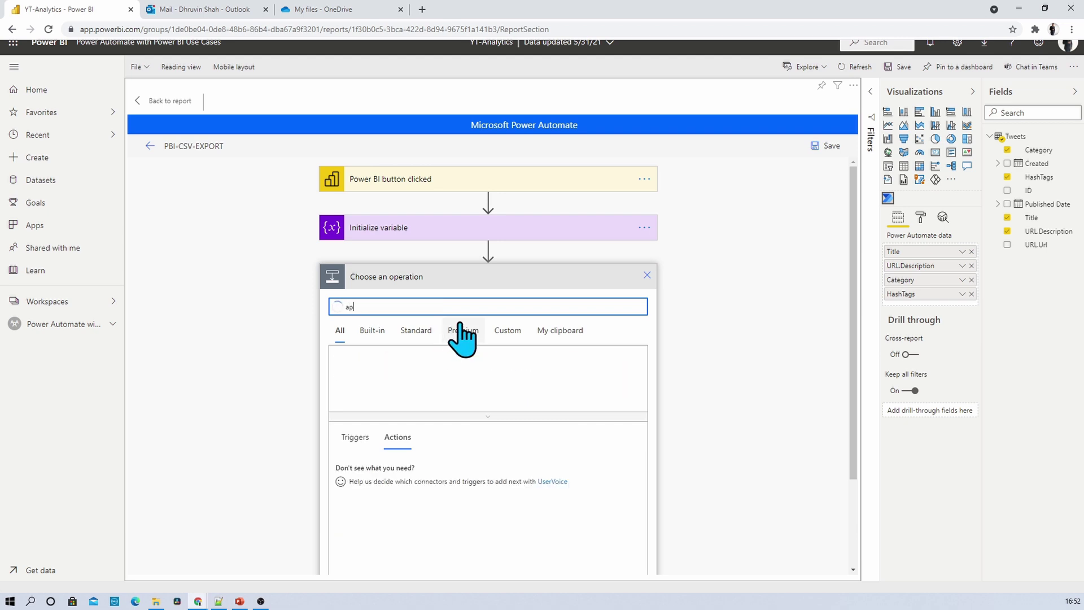
type("pend t")
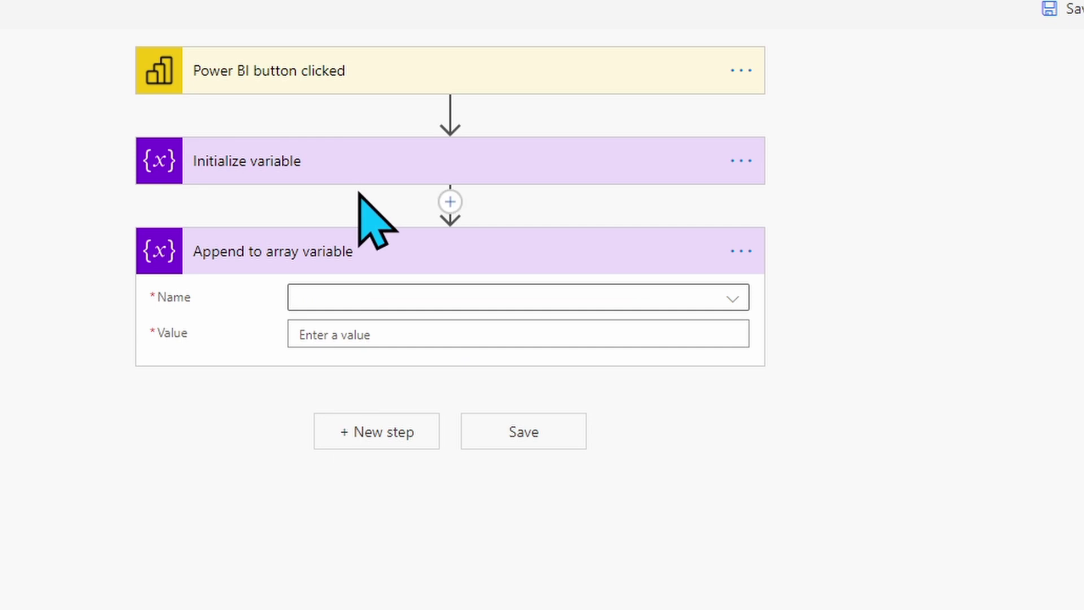
left_click(322, 300)
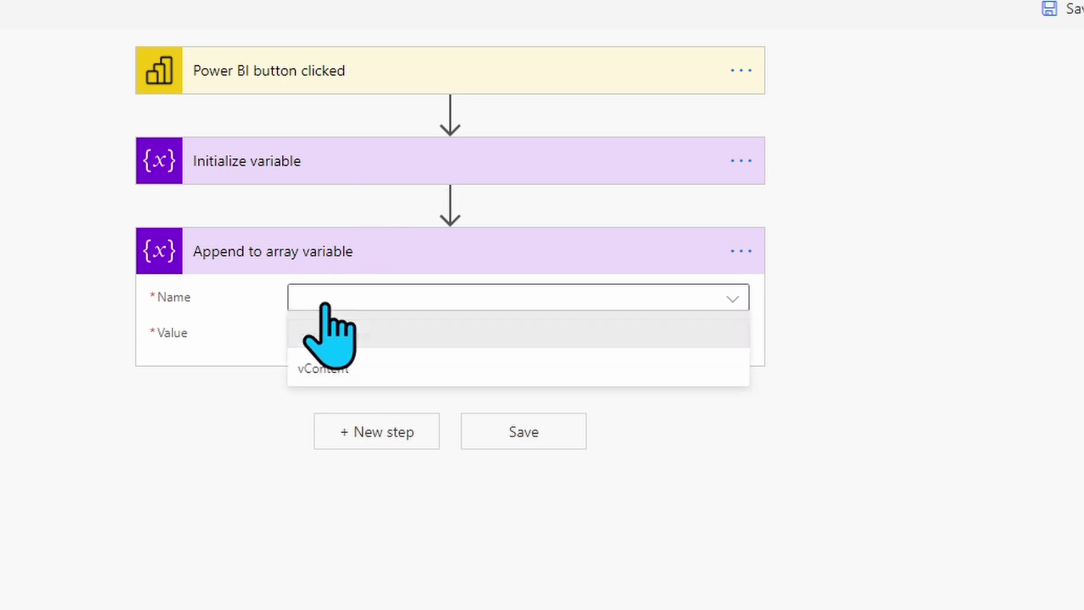
left_click(336, 373)
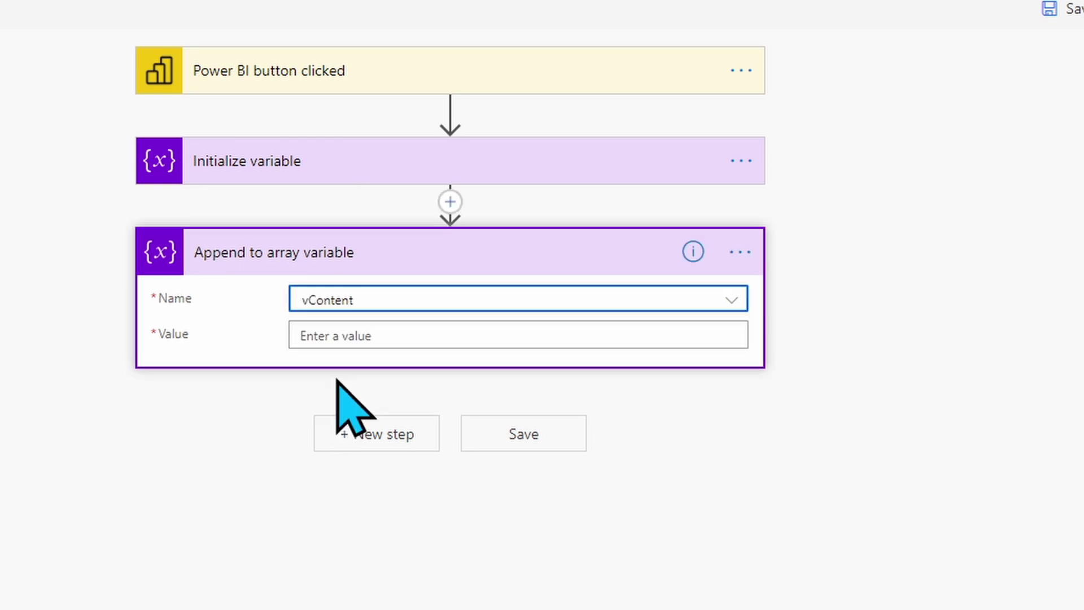
left_click(347, 335)
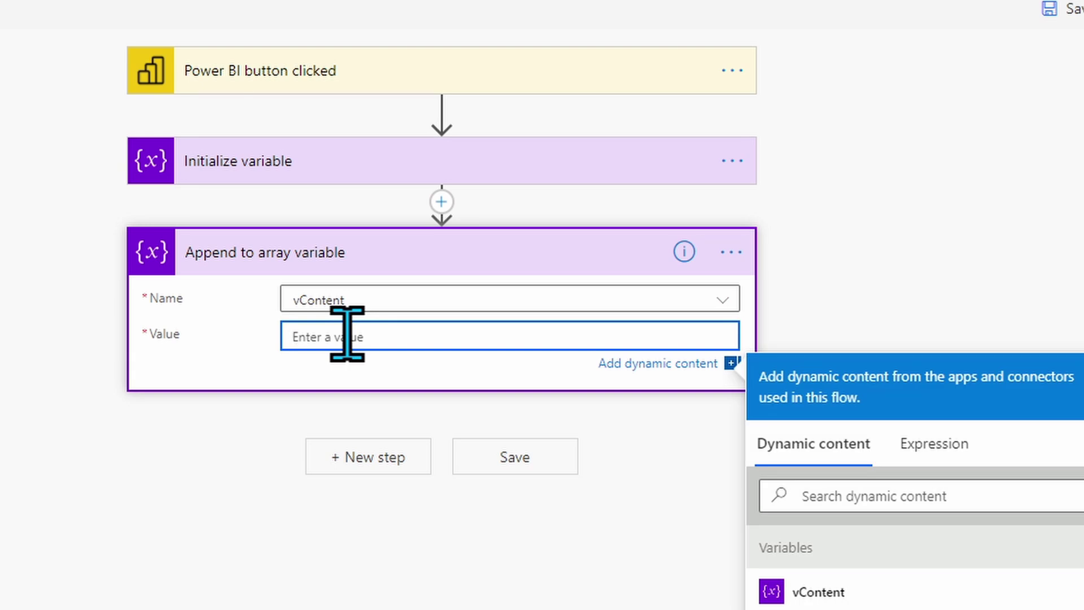
Type a JSON object into Value with empty Title and URL entries.
type("{}")
key("Return")
key("Return")
key("Up")
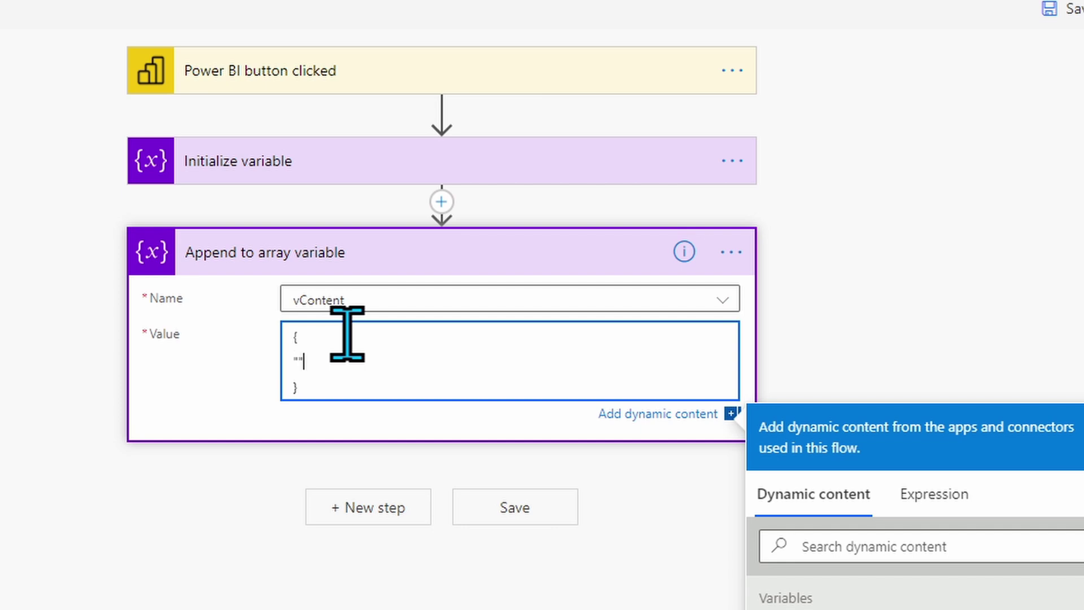
key("Left")
type("Title\":")
key("Return")
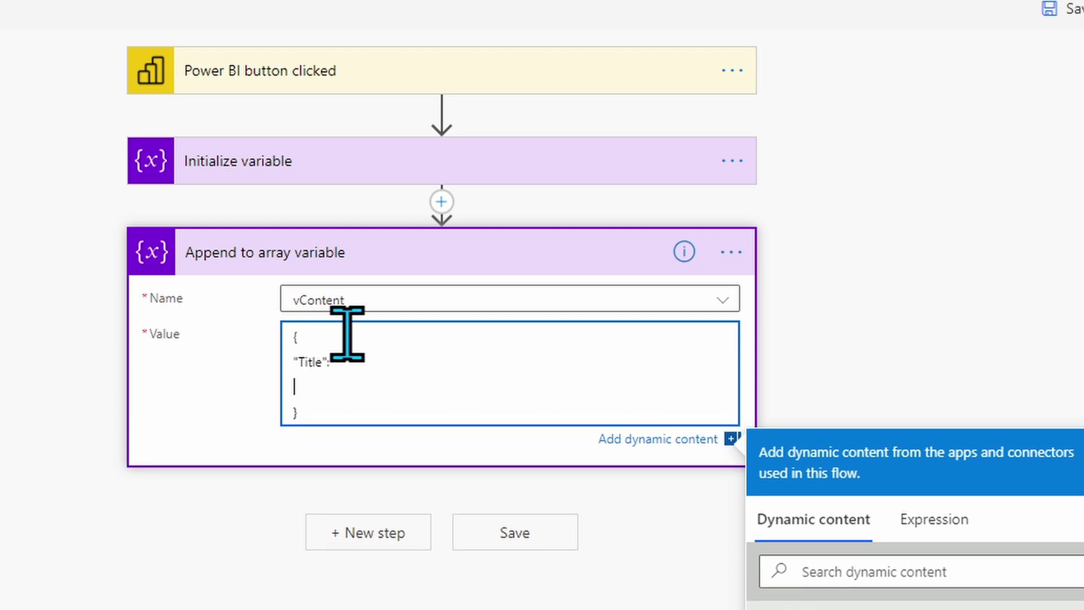
type("\"\"")
key("Left")
type("URL")
key("Right")
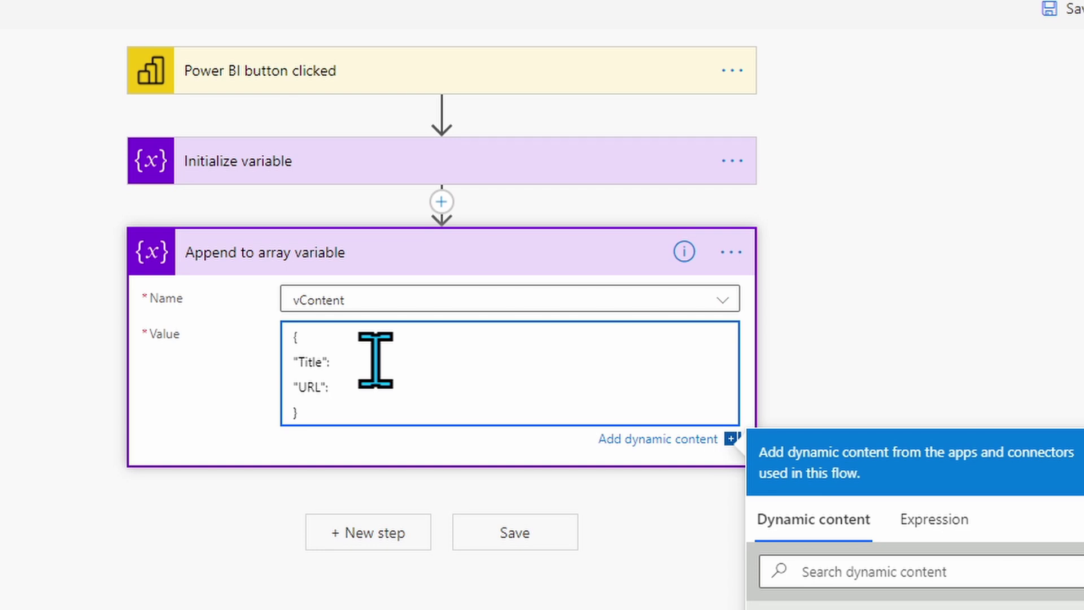
type("\"\",")
key("Return")
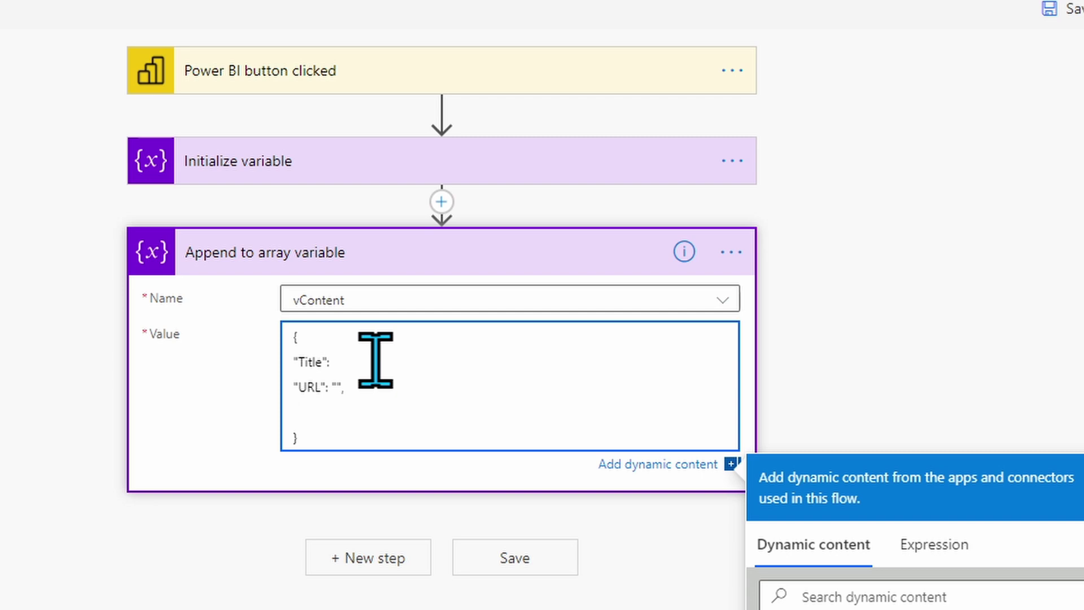
Add empty Category and Hashtags entries and complete the empty Title value quotes.
type("\"Category\":\"\",")
key("Return")
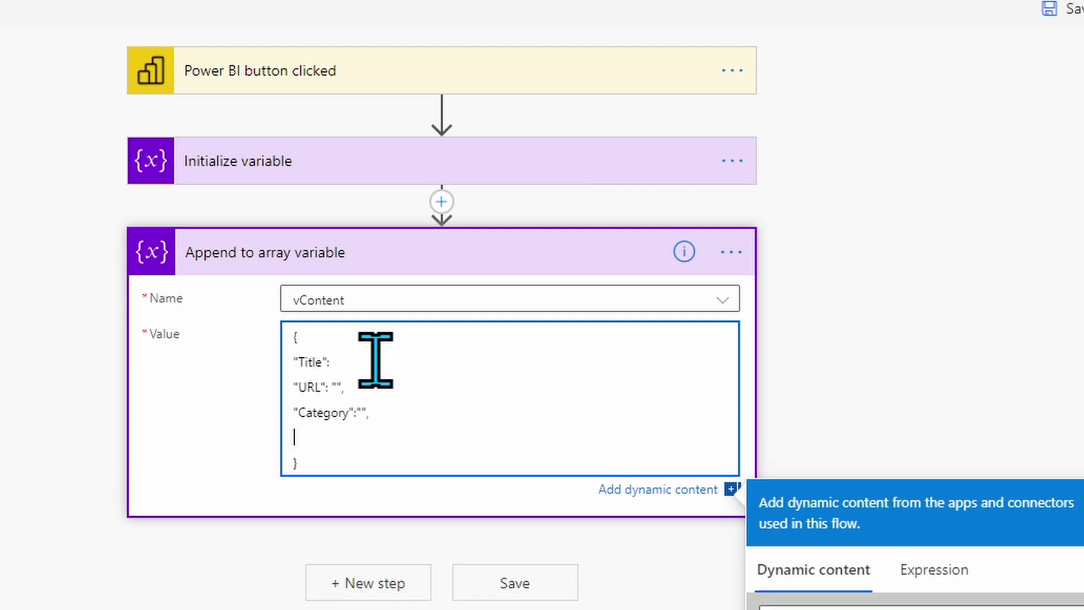
type("\"\"")
key("Left")
type("Hashtags\":\"")
left_click(375, 360)
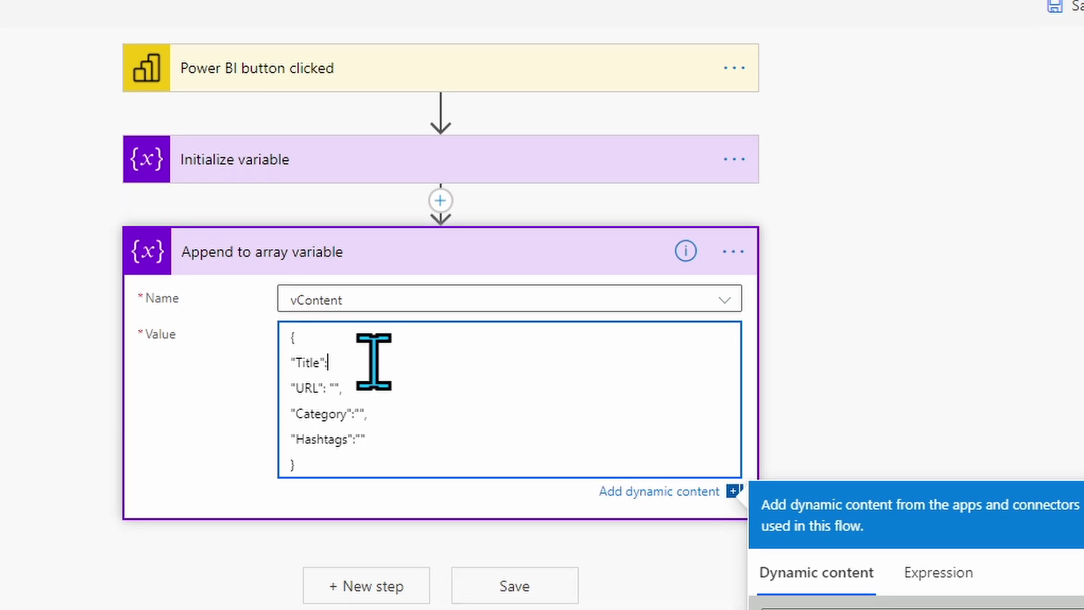
type("\"\",")
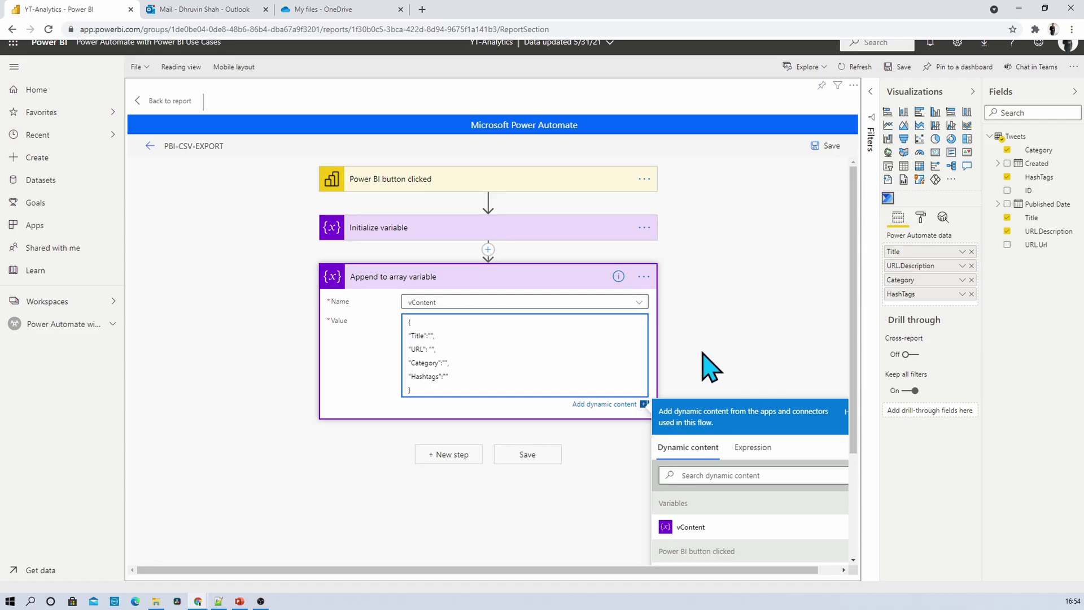
Fill Title and URL with the Power BI data Title and URL.Description values.
scroll(703, 353, "down", 2)
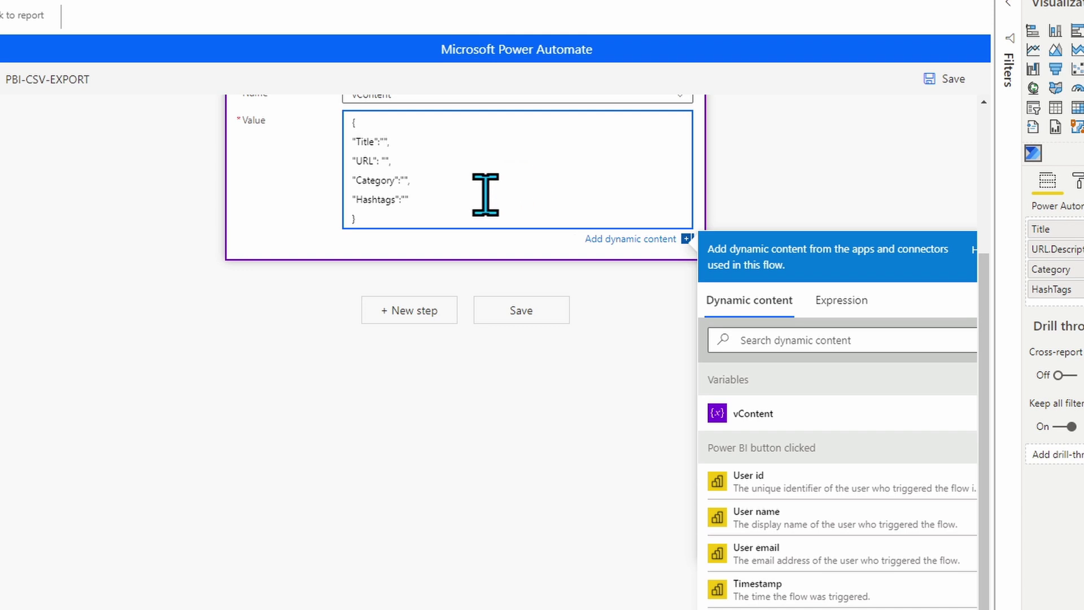
scroll(485, 195, "up", 3)
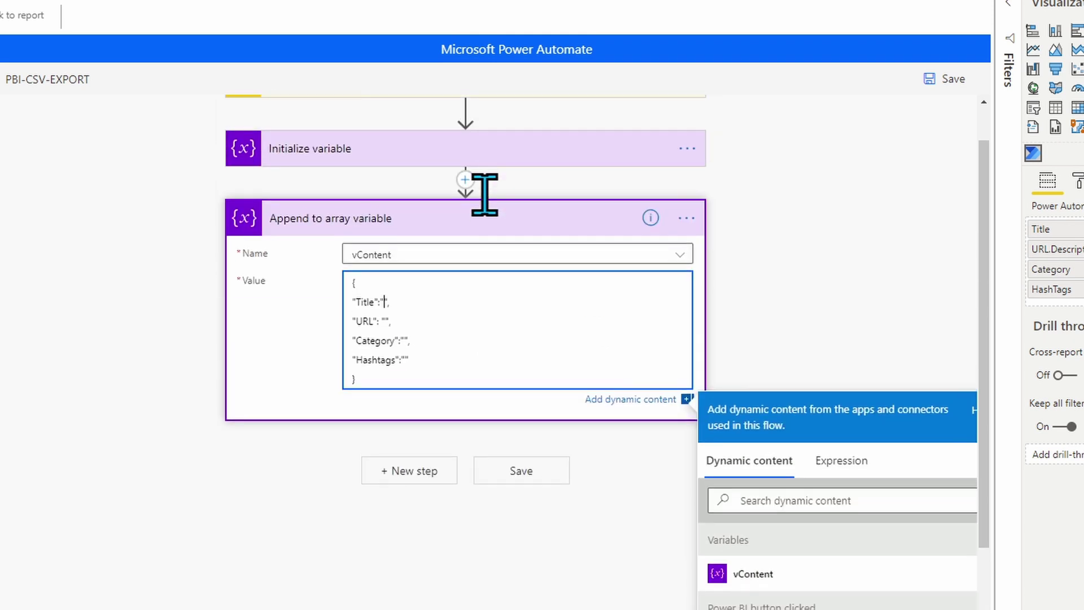
scroll(750, 452, "down", 3)
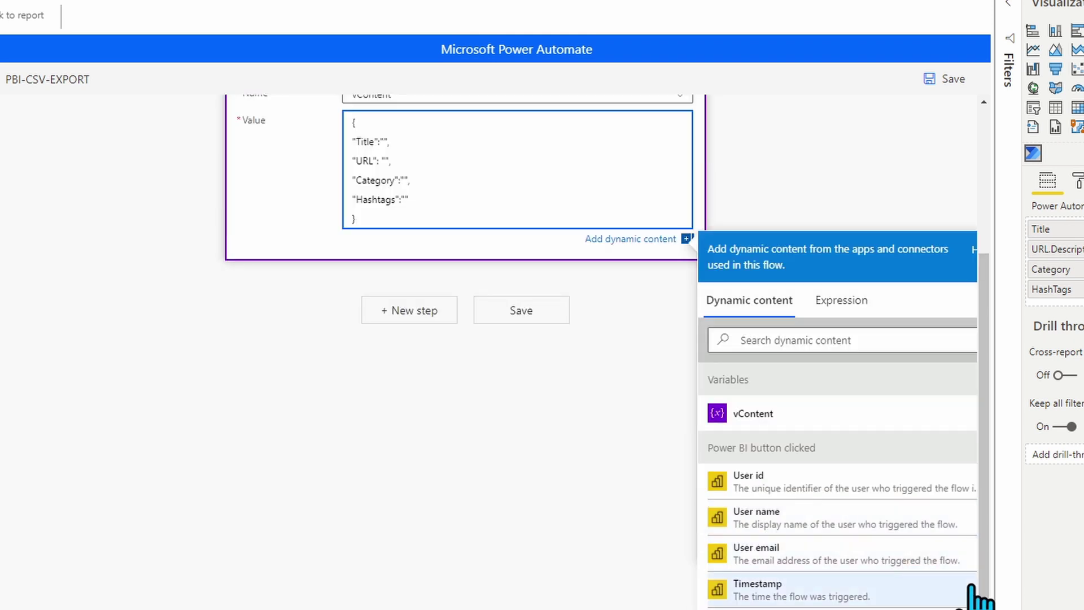
scroll(841, 480, "down", 1)
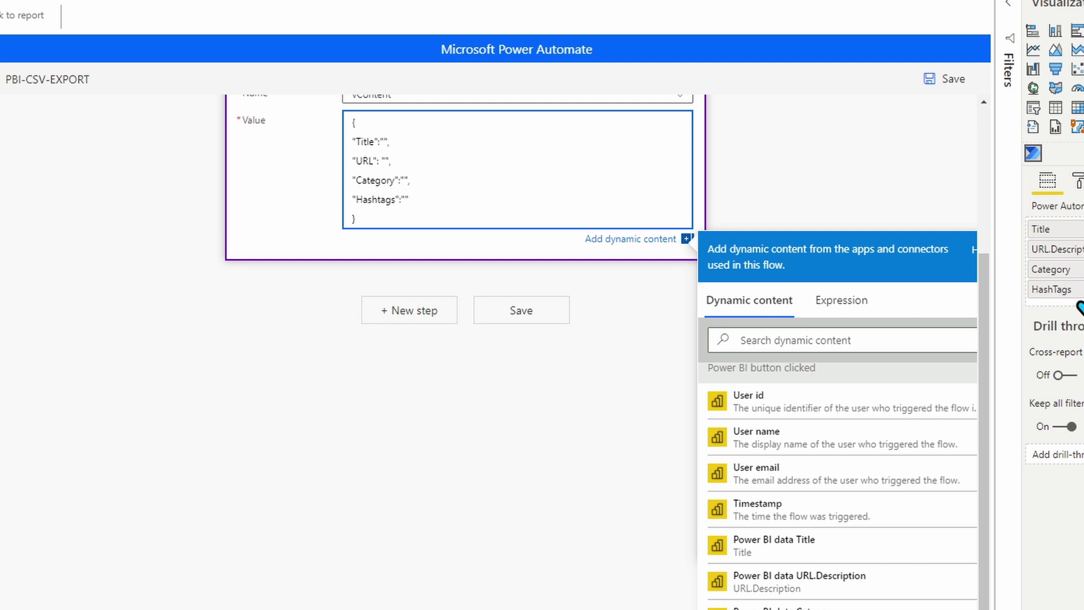
left_click(800, 555)
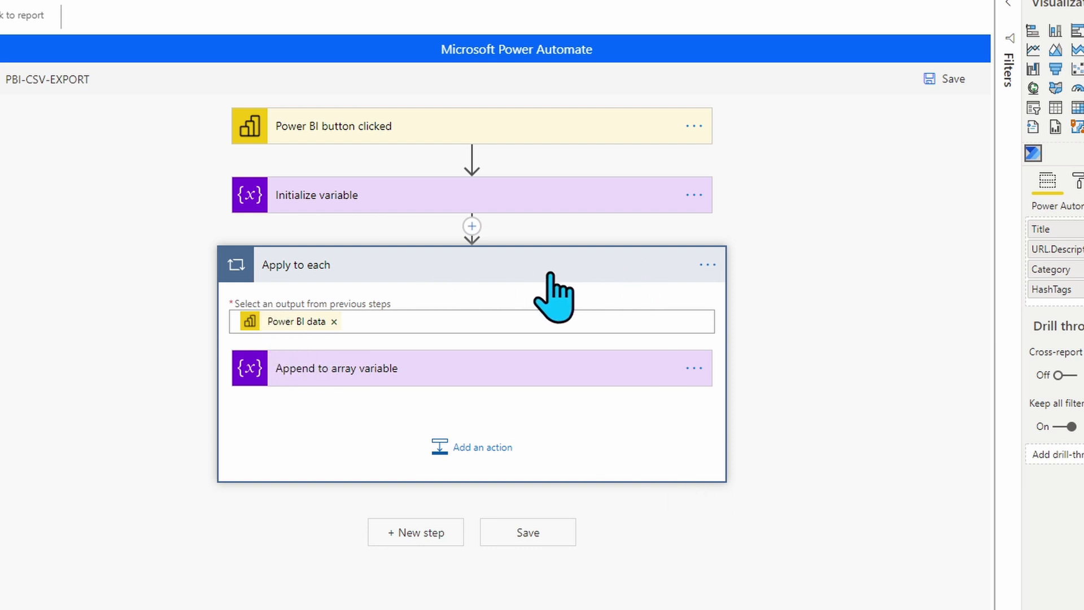
left_click(396, 370)
scroll(397, 378, "down", 3)
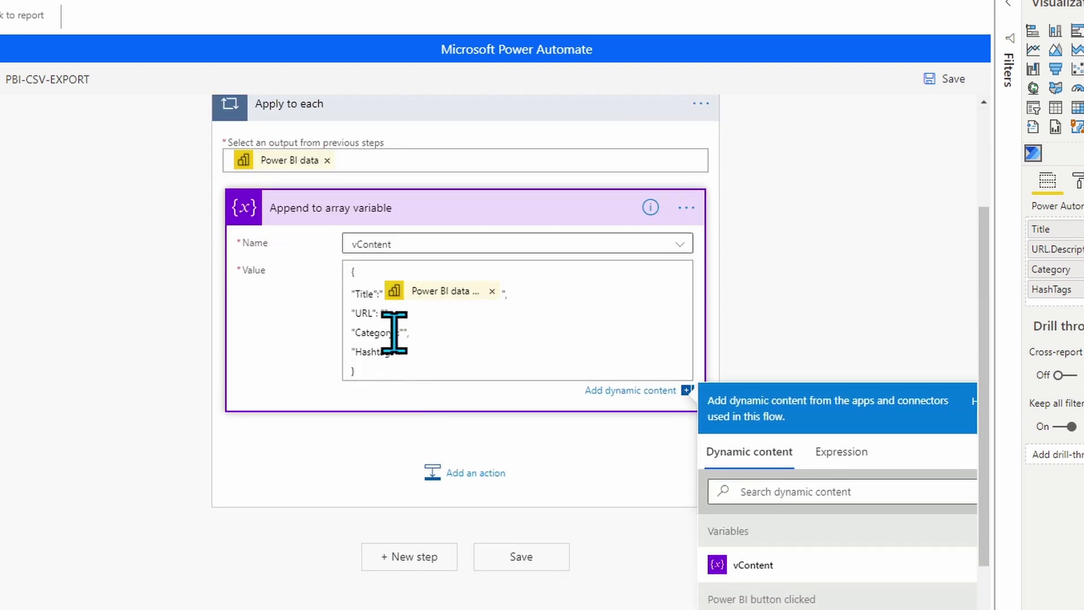
left_click(396, 314)
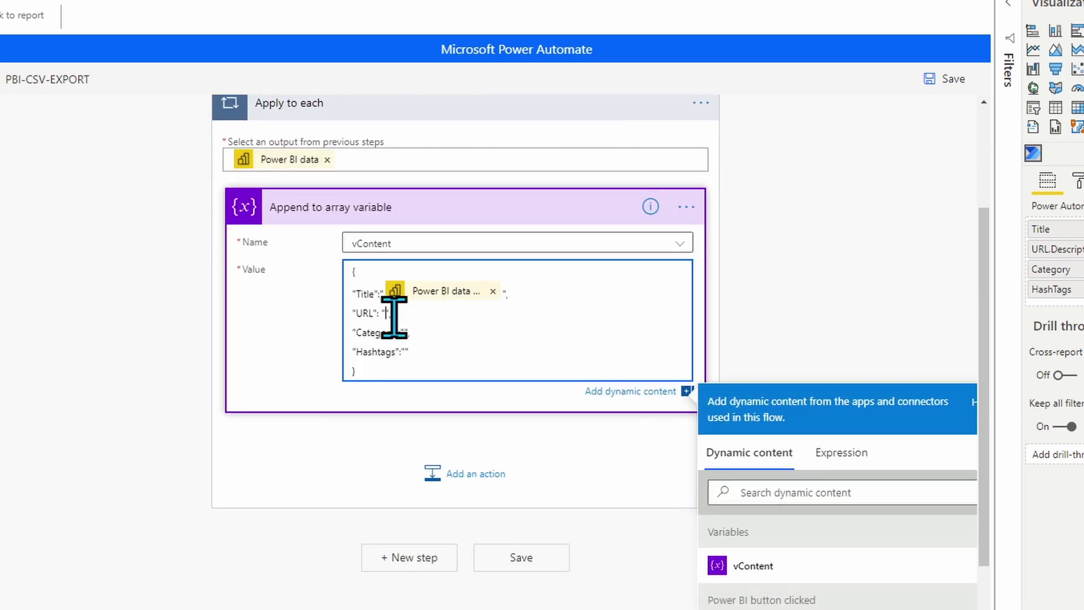
scroll(770, 448, "down", 3)
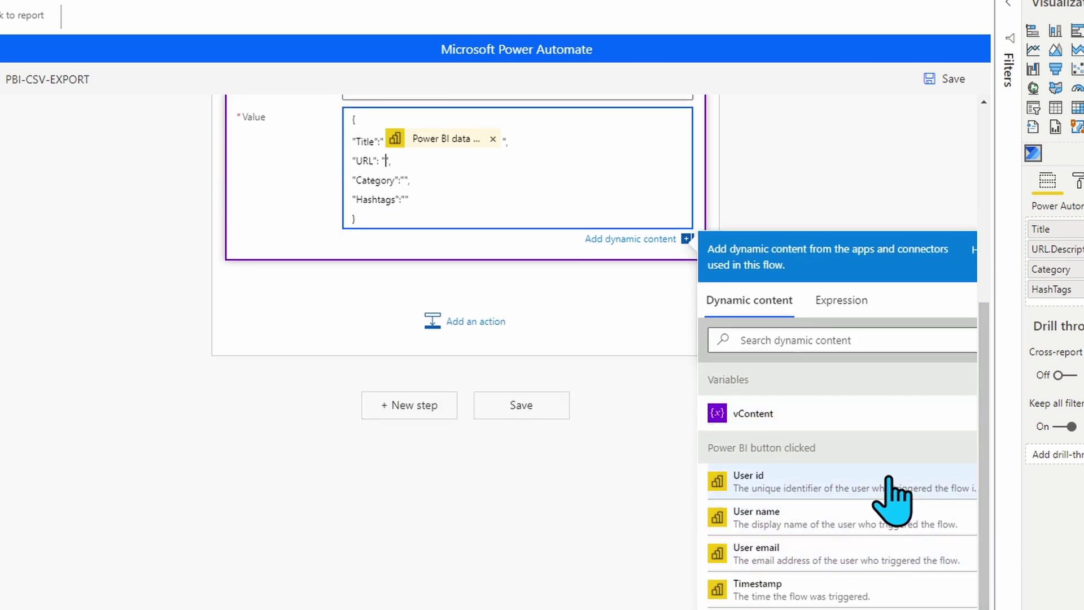
scroll(863, 553, "down", 3)
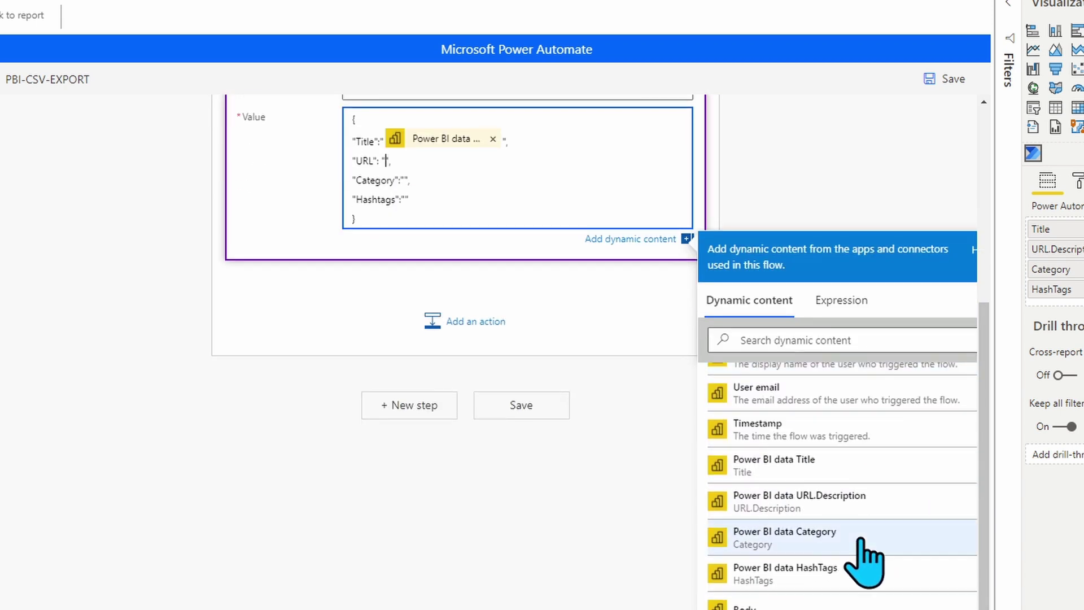
left_click(833, 508)
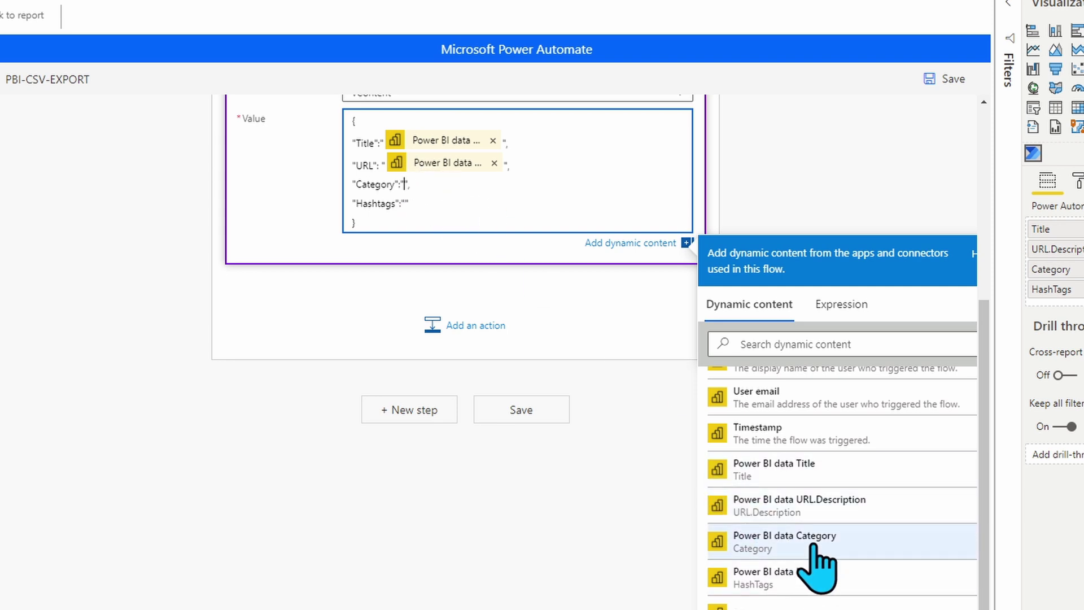
Fill Category and Hashtags with the Power BI data Category and HashTags values.
left_click(779, 539)
left_click(406, 208)
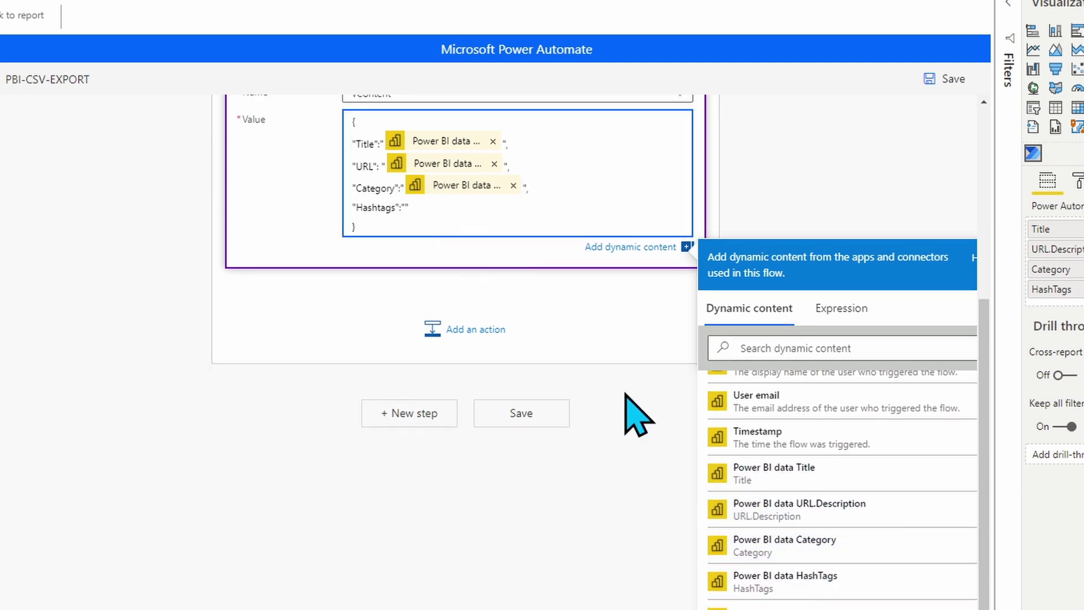
left_click(829, 596)
scroll(521, 302, "up", 3)
scroll(520, 235, "up", 3)
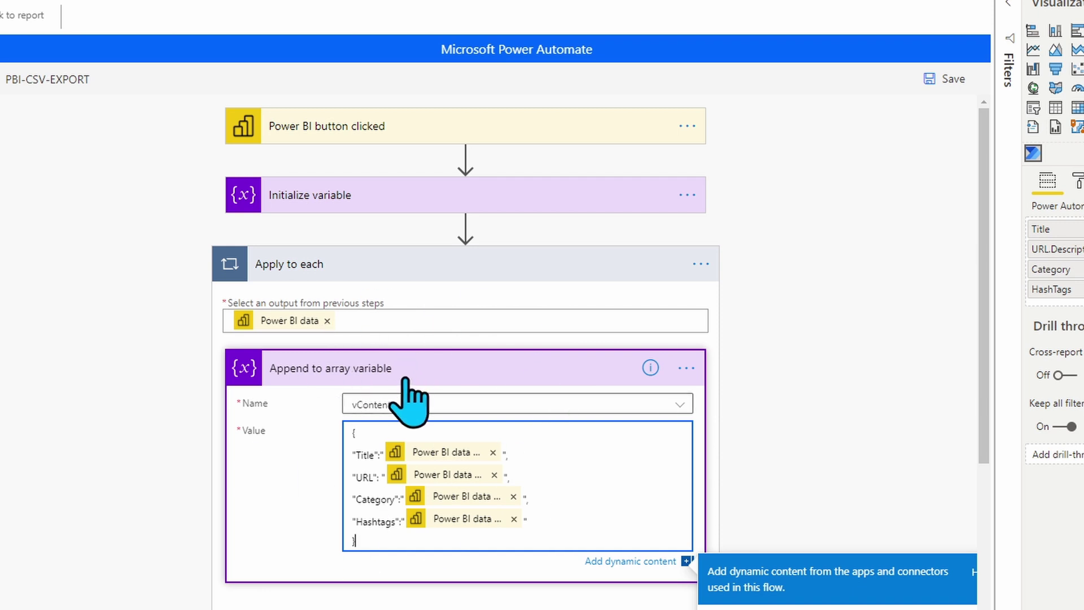
Add a Data Operation Create CSV table step with vContent as its From input.
scroll(407, 401, "down", 5)
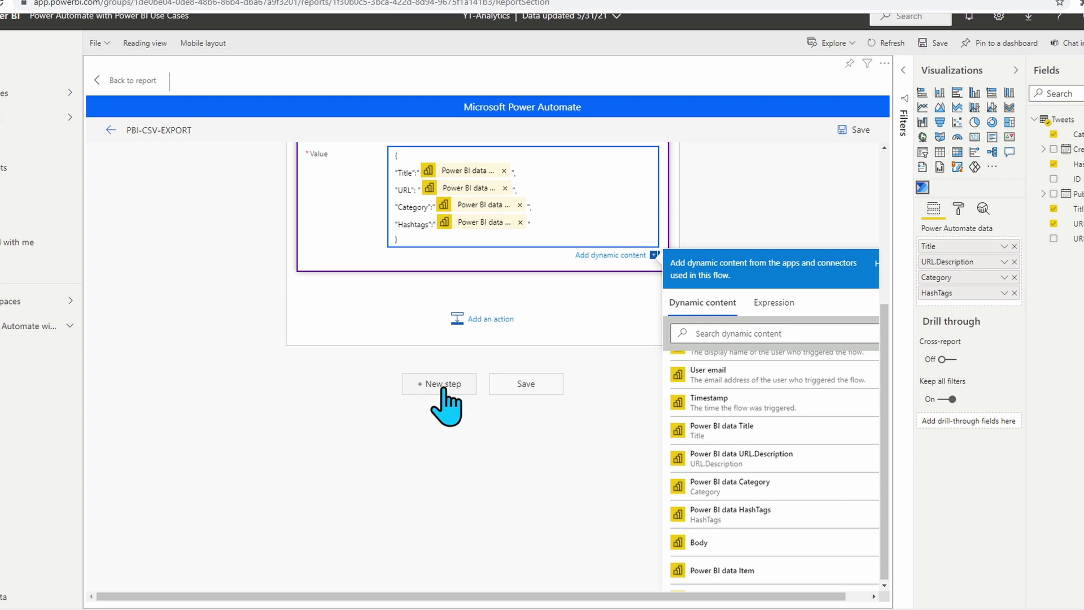
left_click(443, 386)
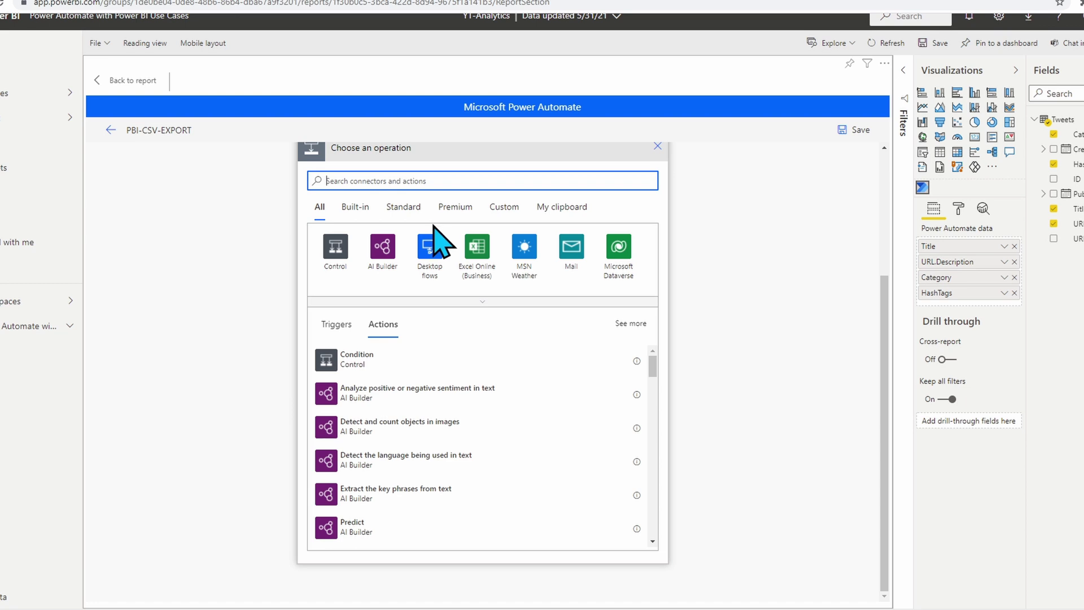
type("data")
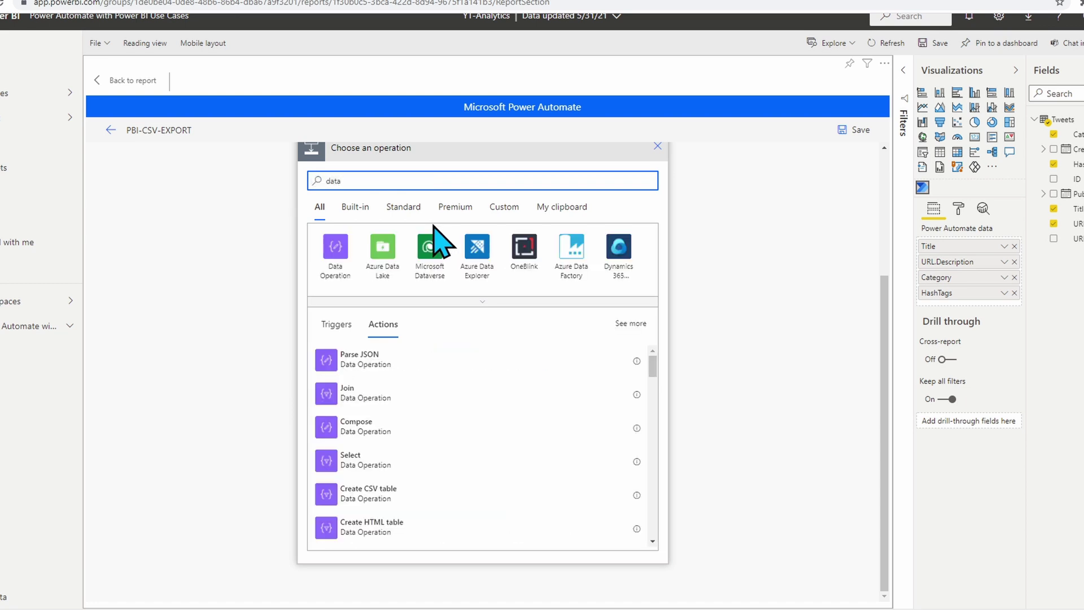
left_click(339, 252)
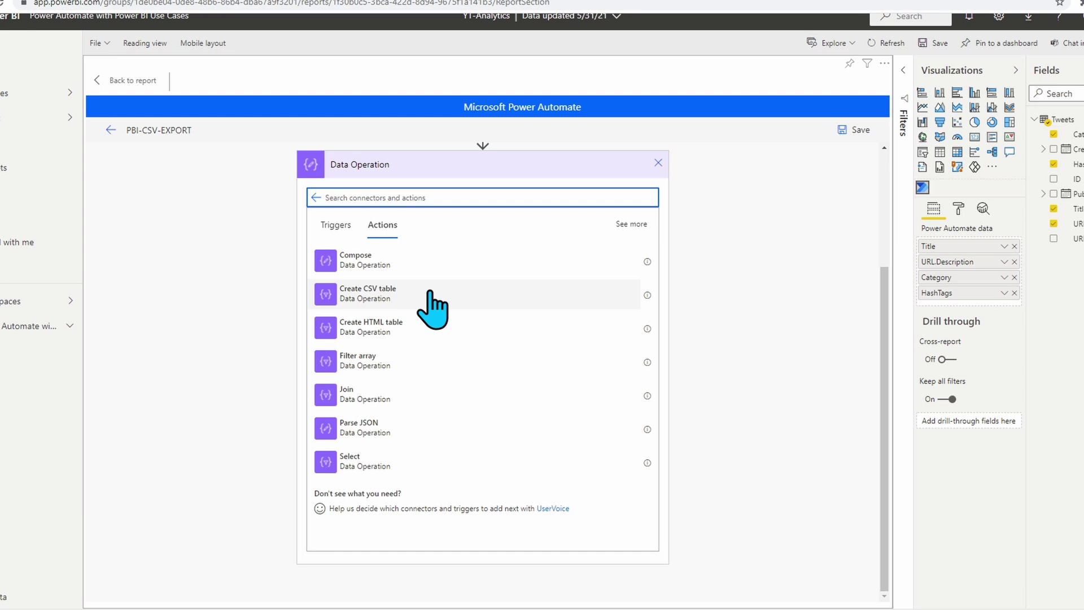
left_click(432, 305)
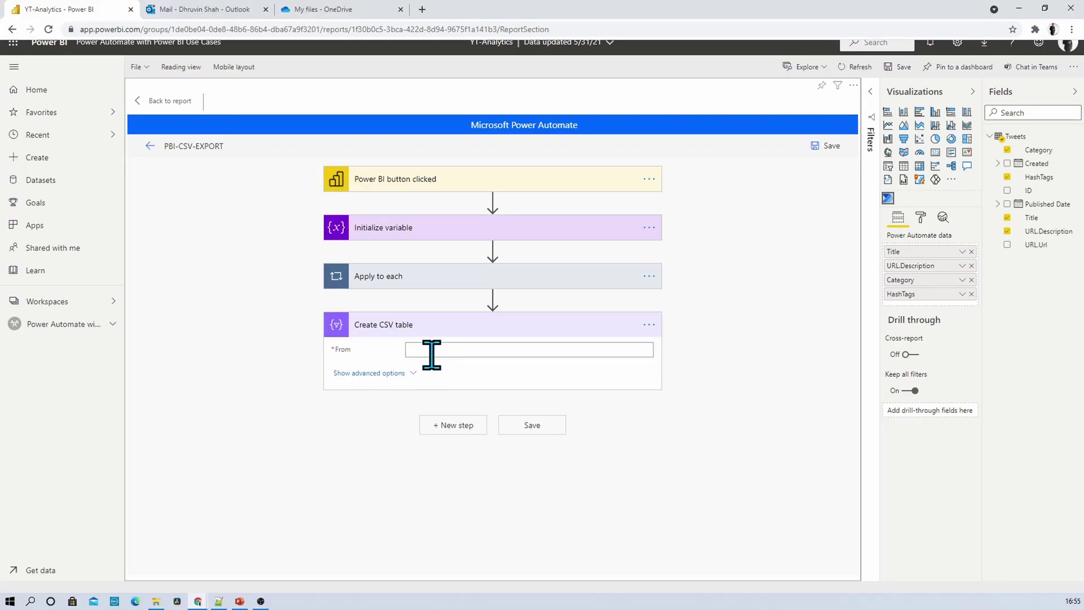
left_click(432, 350)
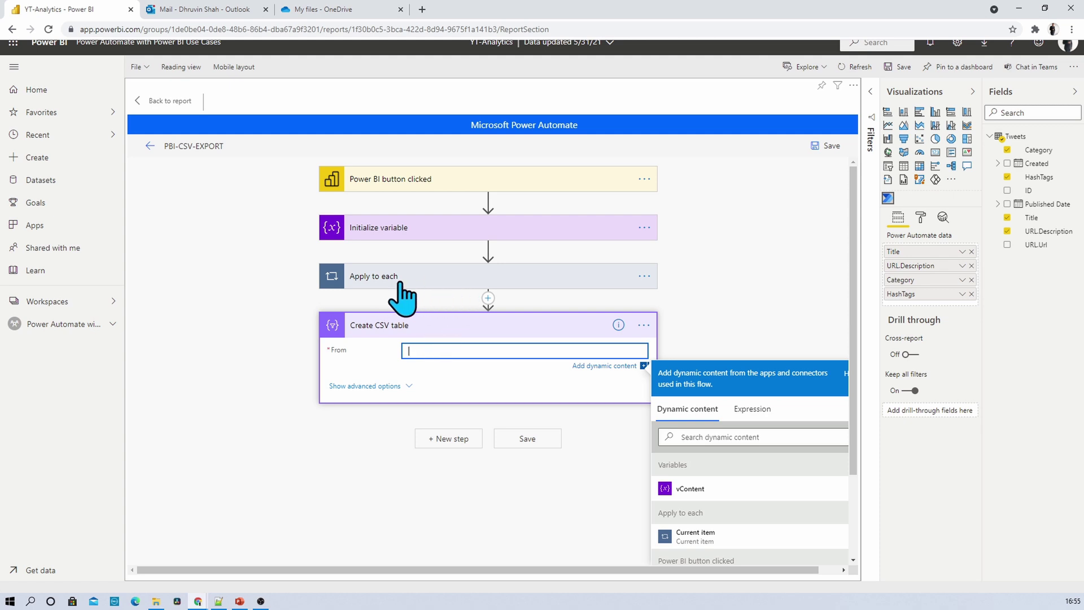
left_click(690, 489)
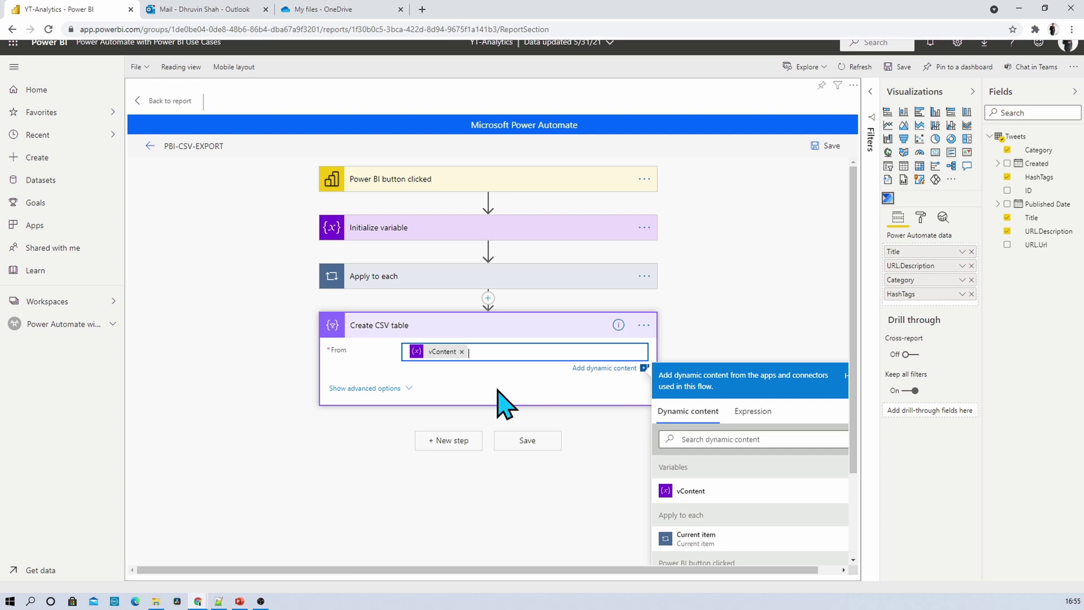
Add a OneDrive for Business Create file step after Create CSV table.
left_click(446, 441)
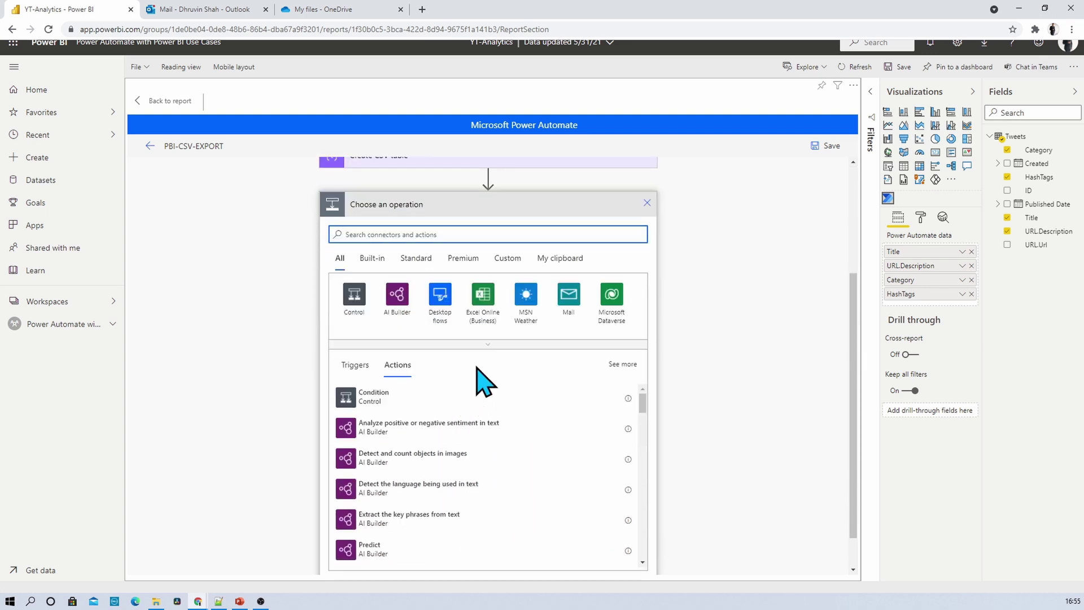
type("create")
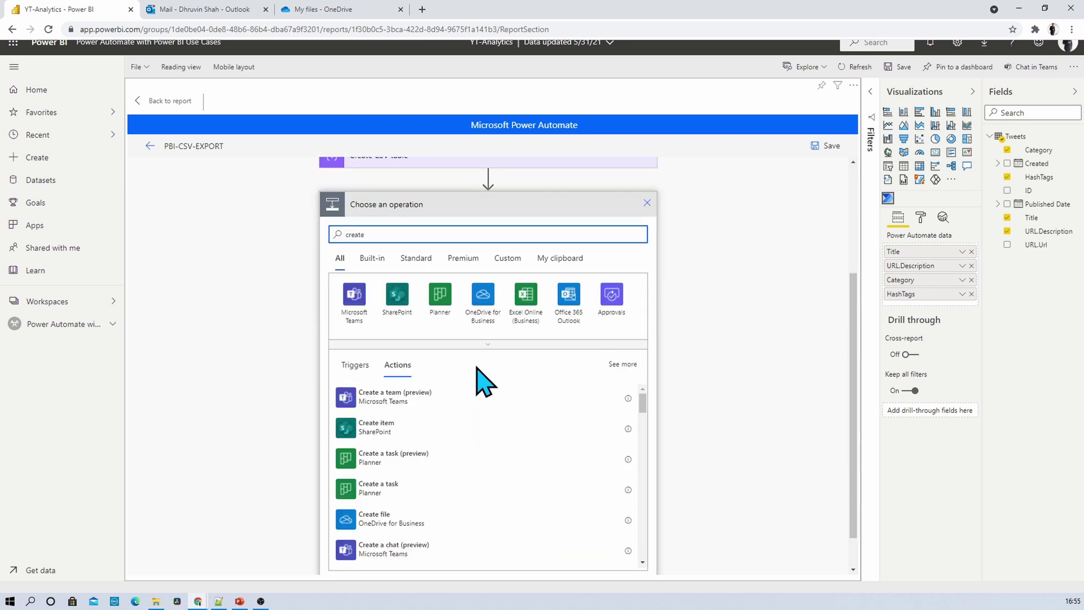
left_click(402, 521)
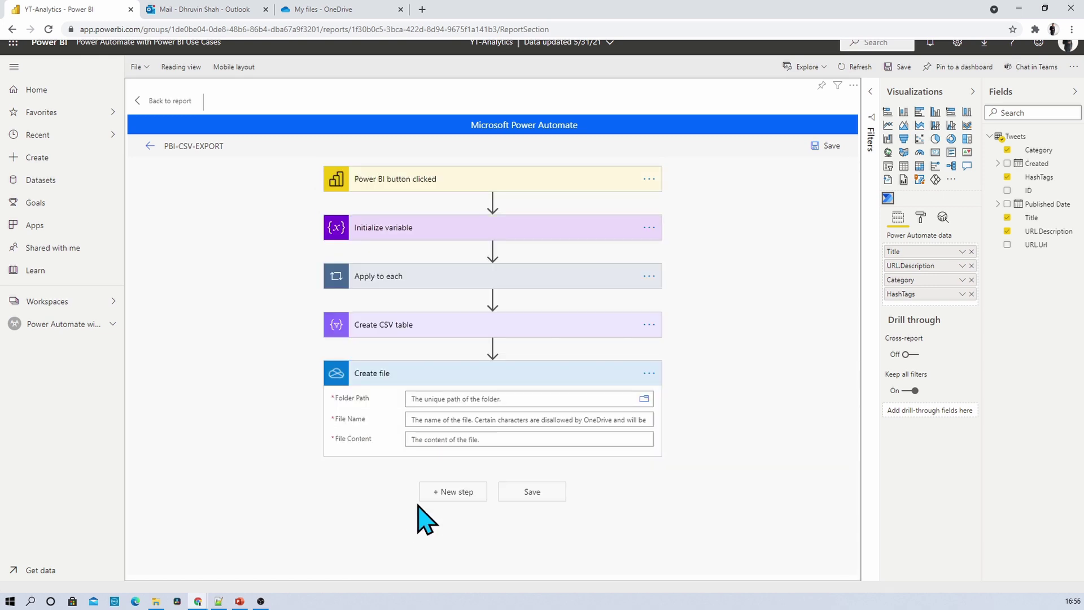
left_click(440, 399)
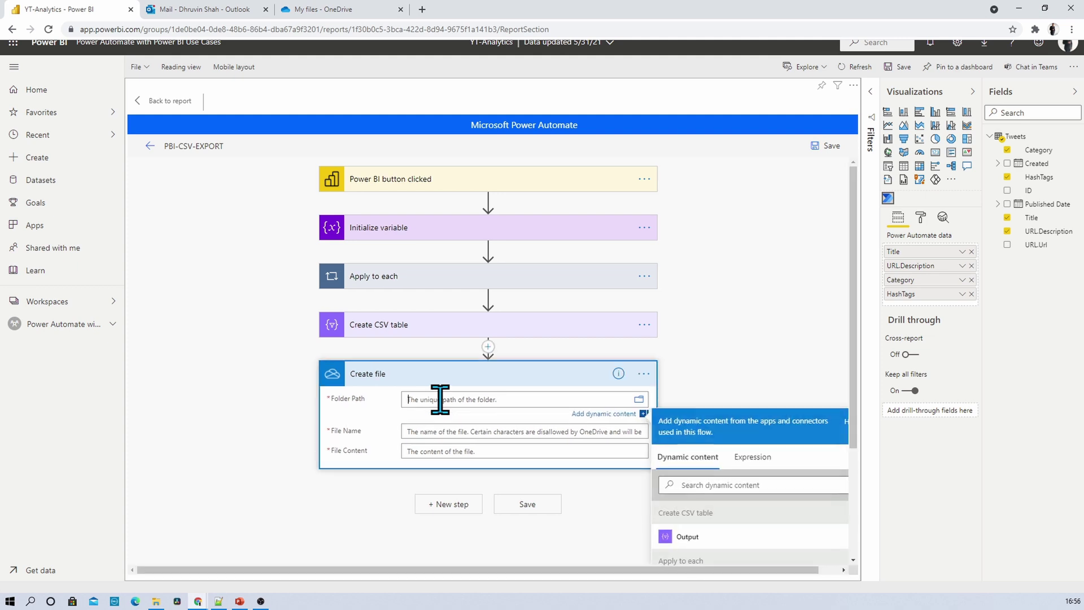
Create a new folder named PBIExport in OneDrive's My files.
left_click(323, 11)
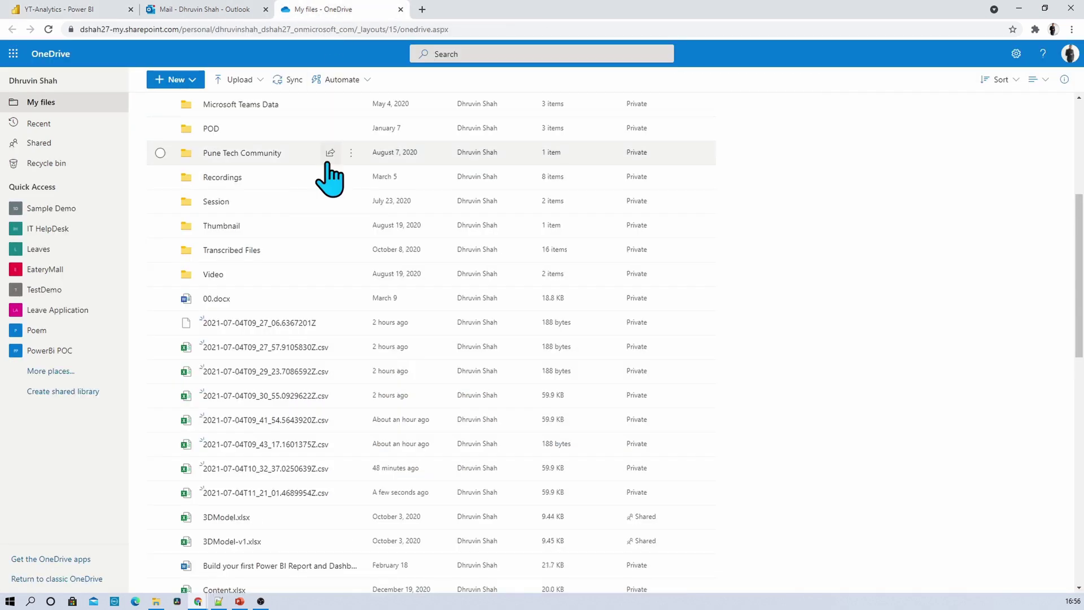
scroll(336, 192, "up", 2)
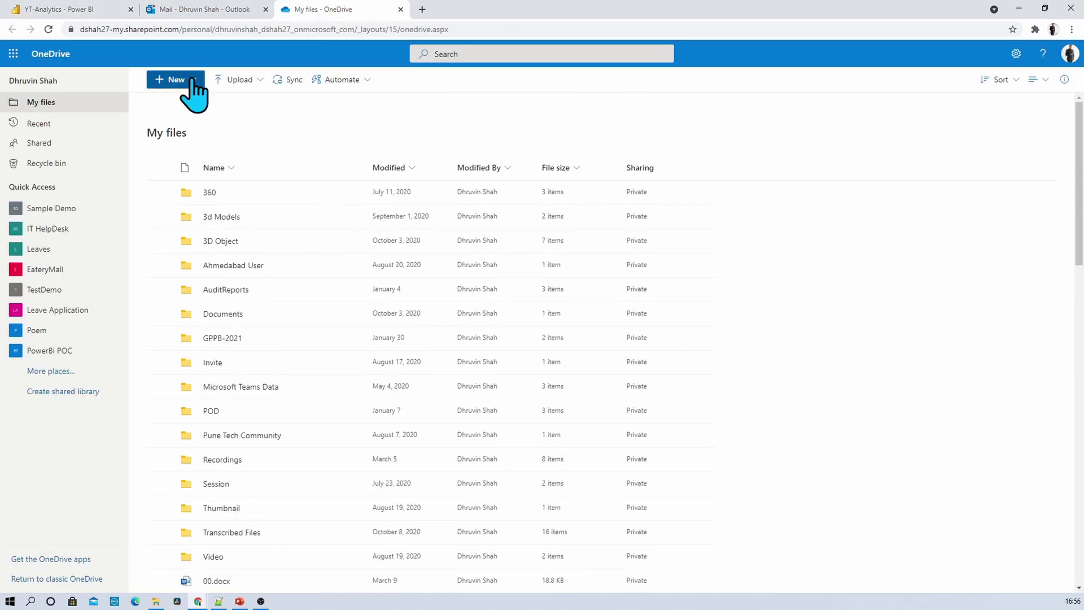
left_click(181, 79)
left_click(176, 103)
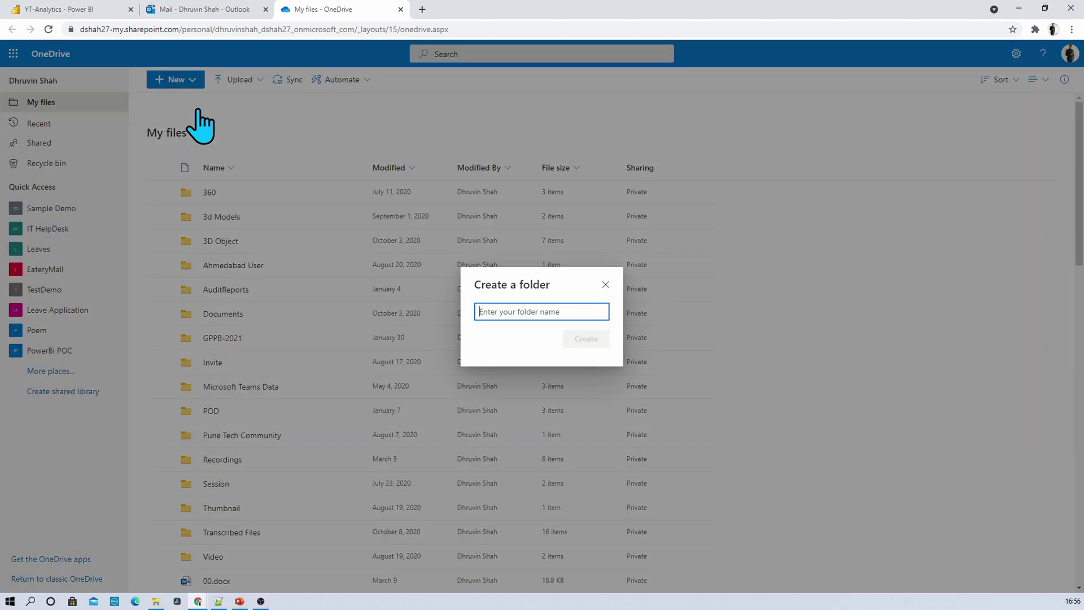
type("PBIExport")
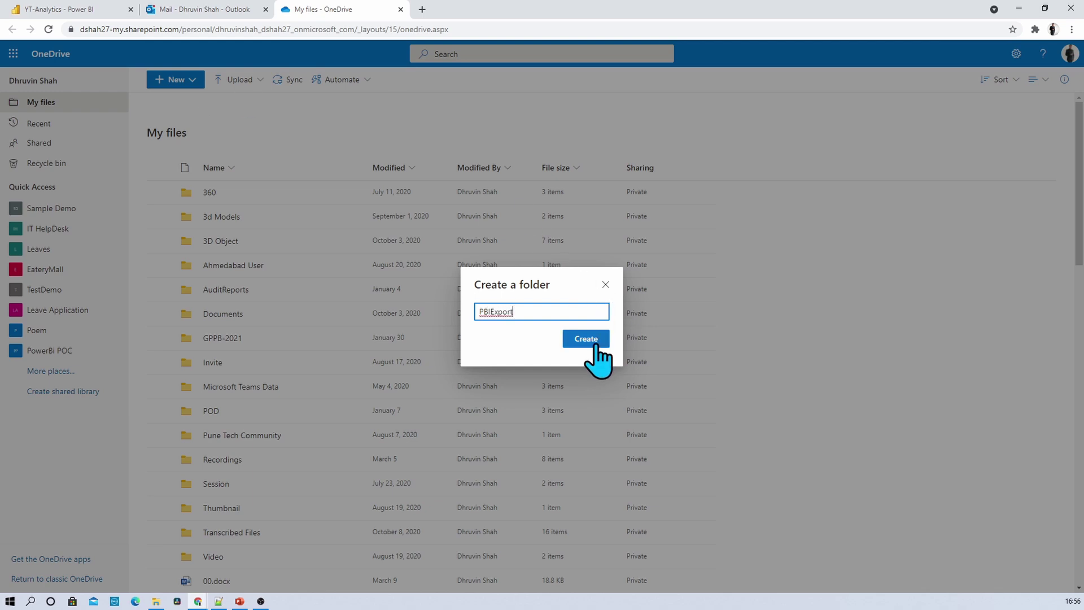
left_click(587, 340)
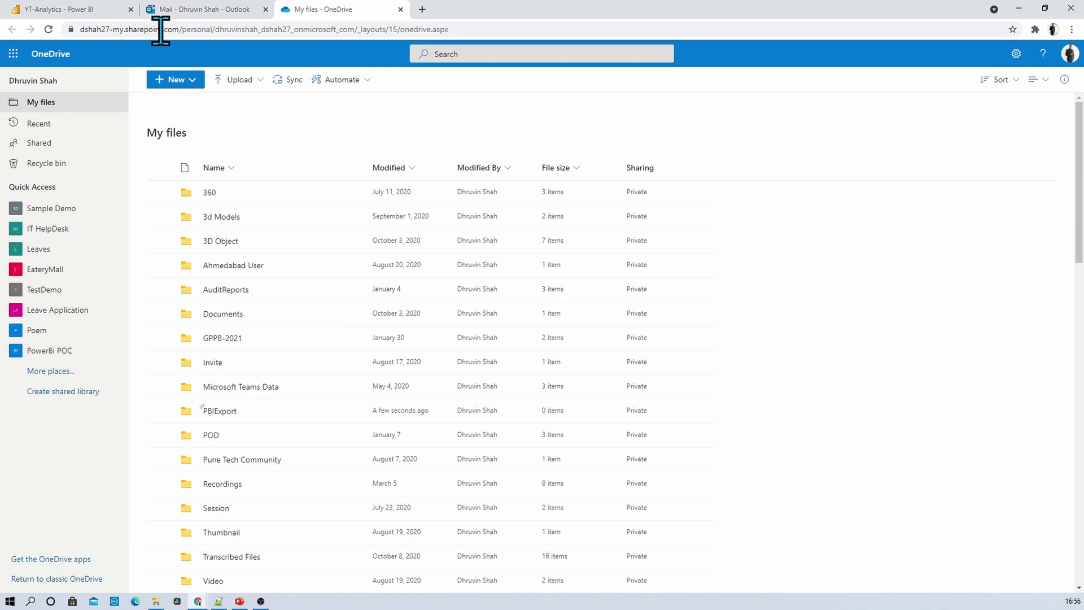
Set the Create file step's Folder Path to /PBIExport under the OneDrive root.
left_click(97, 10)
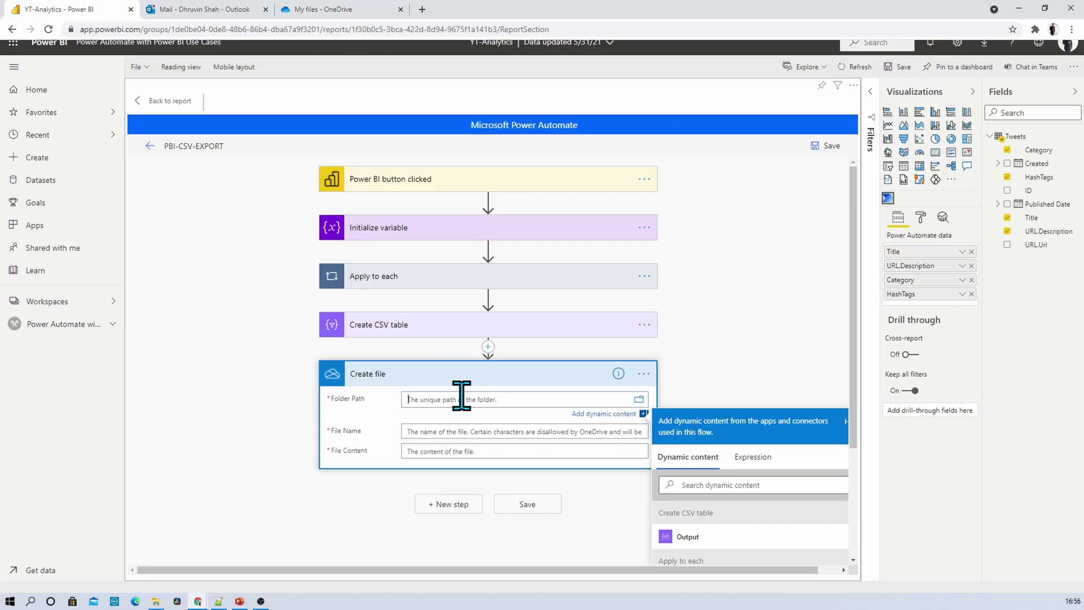
left_click(639, 399)
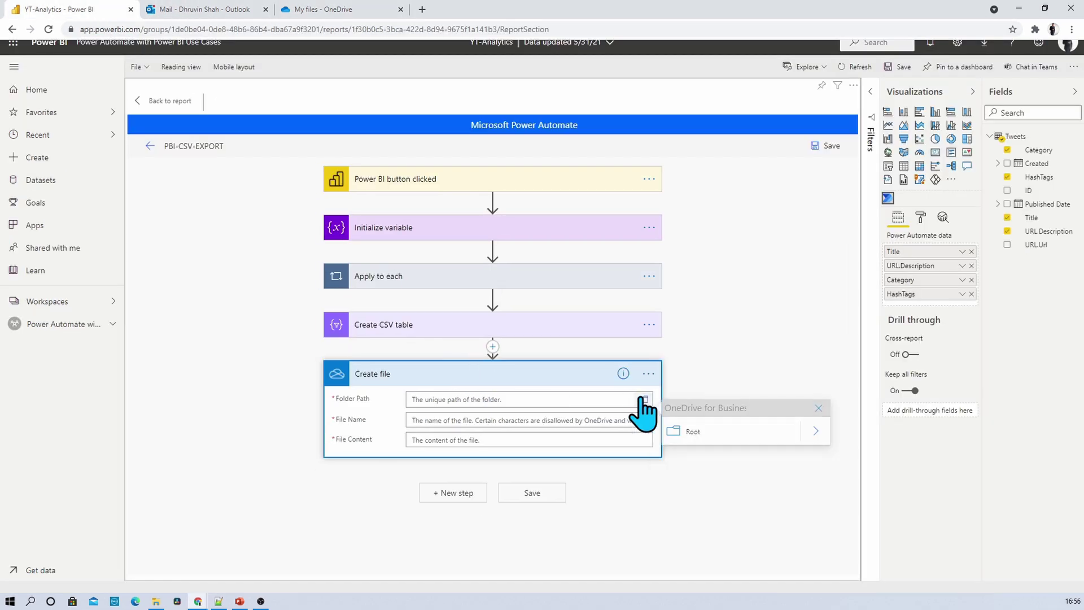
left_click(818, 432)
scroll(766, 266, "down", 5)
scroll(781, 338, "down", 2)
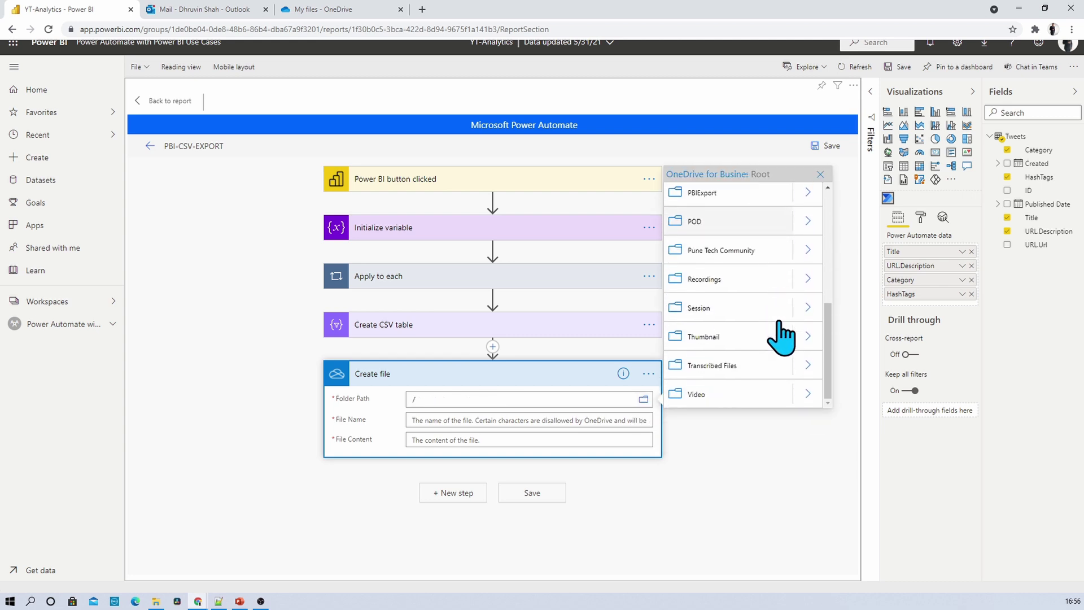
scroll(781, 338, "up", 4)
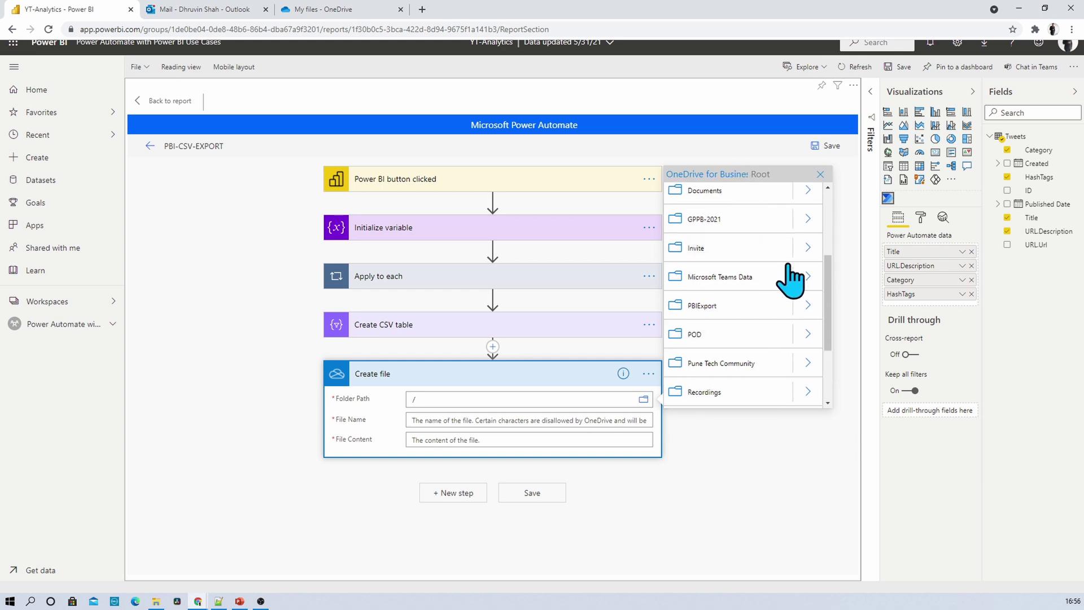
left_click(759, 306)
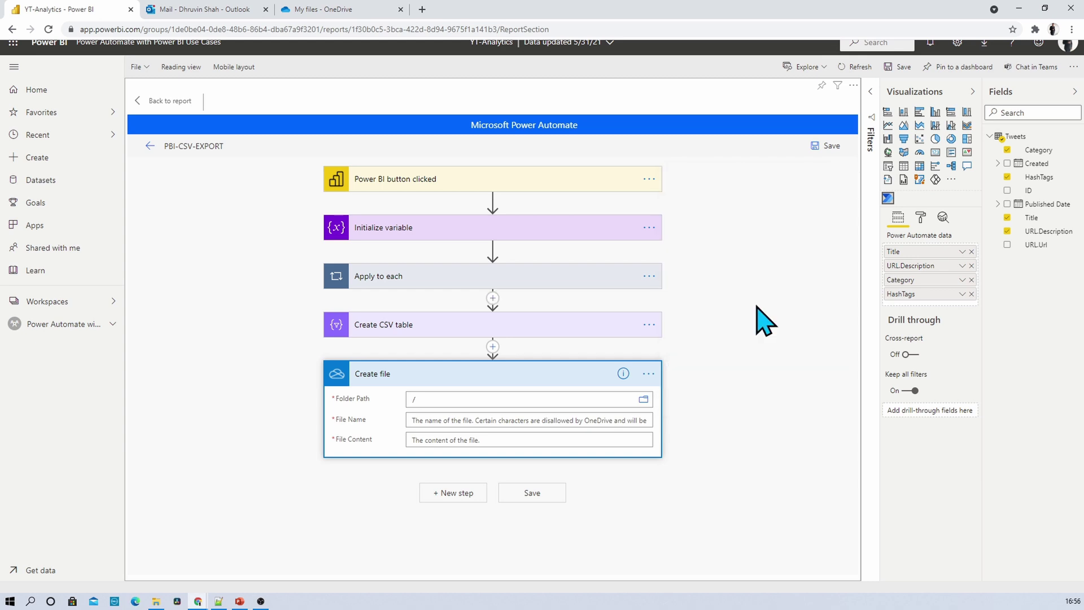
left_click(508, 401)
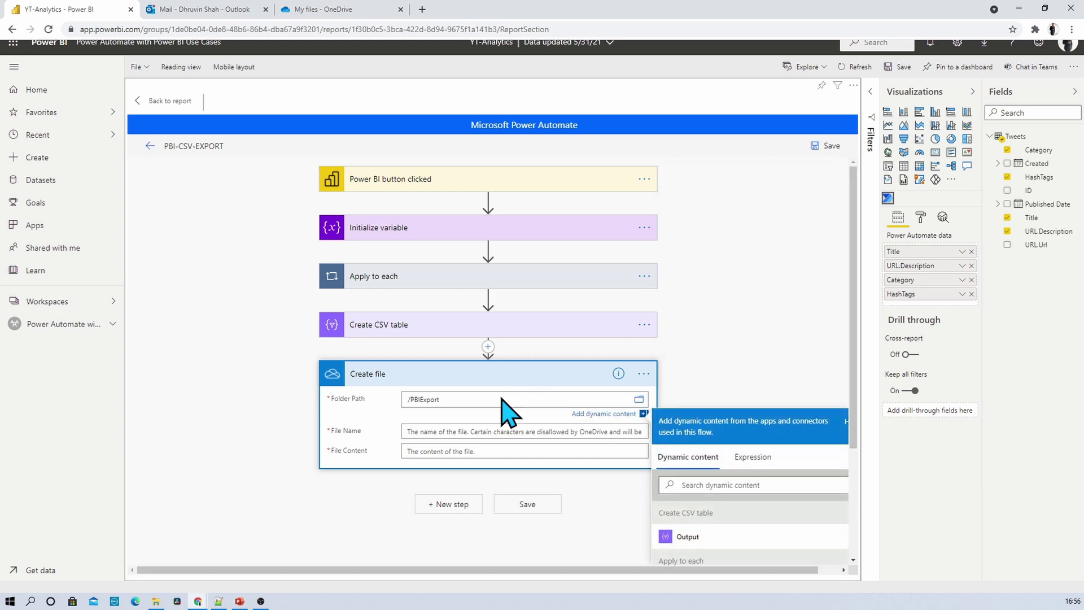
left_click(439, 431)
Set the Create file name to PBI-Export- plus a utcNow() expression and .csv.
scroll(444, 446, "down", 1)
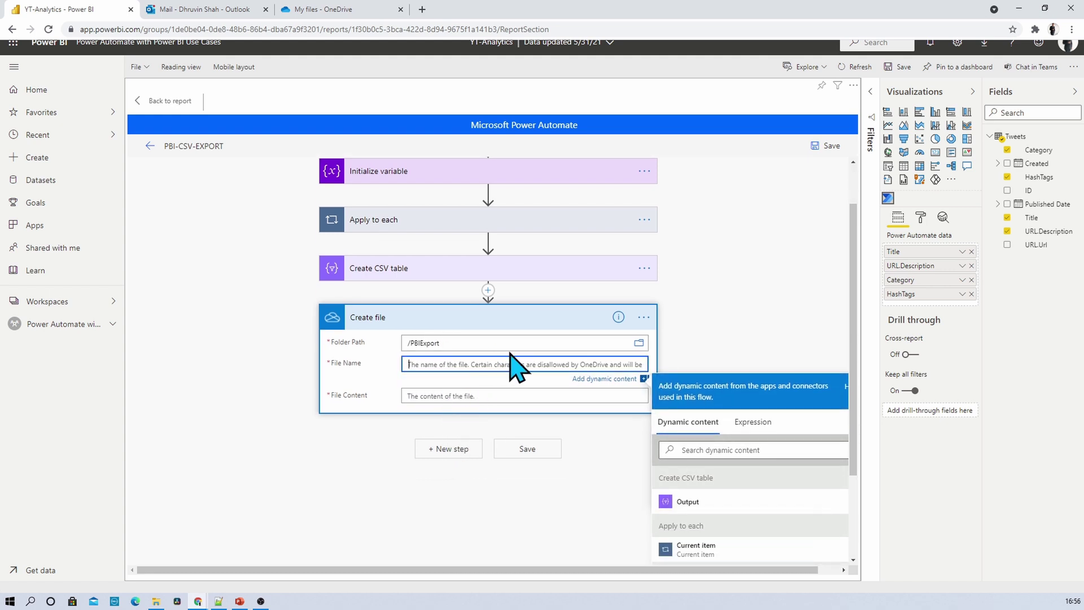
left_click(751, 425)
left_click(722, 462)
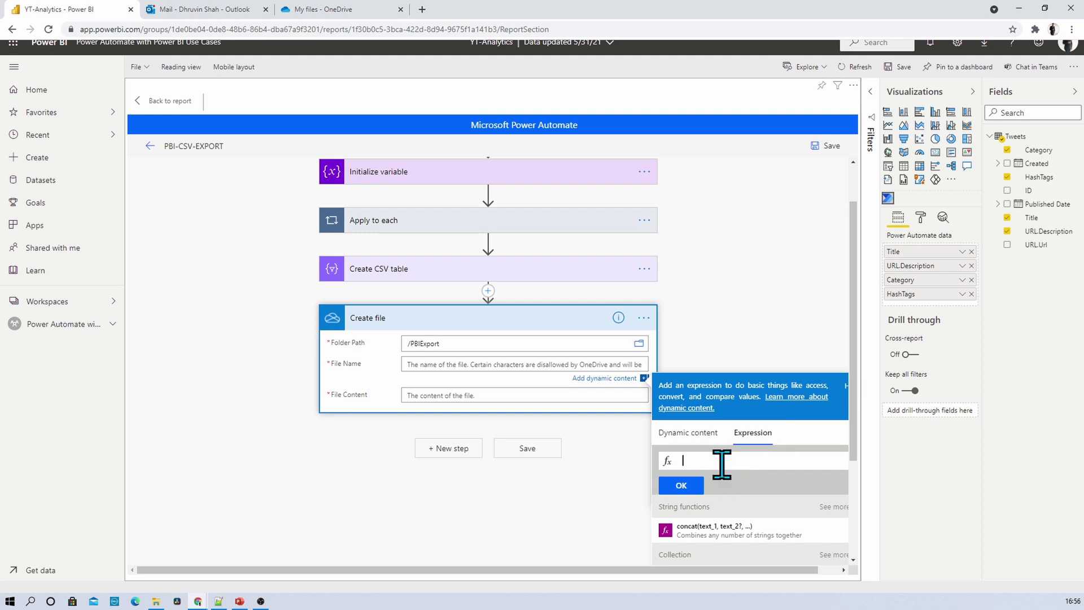
type("utc")
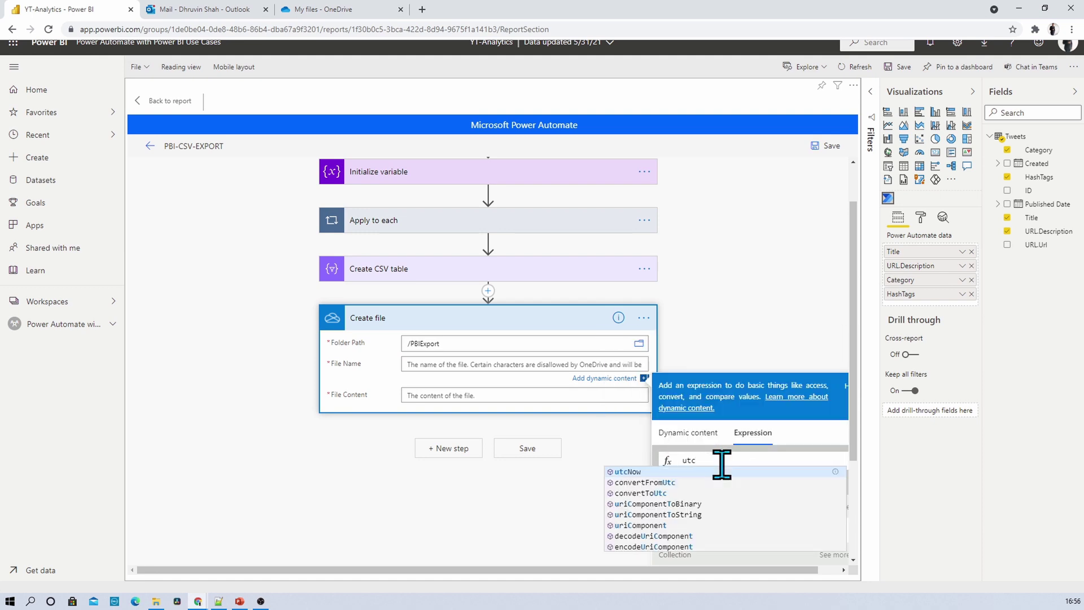
key("Return")
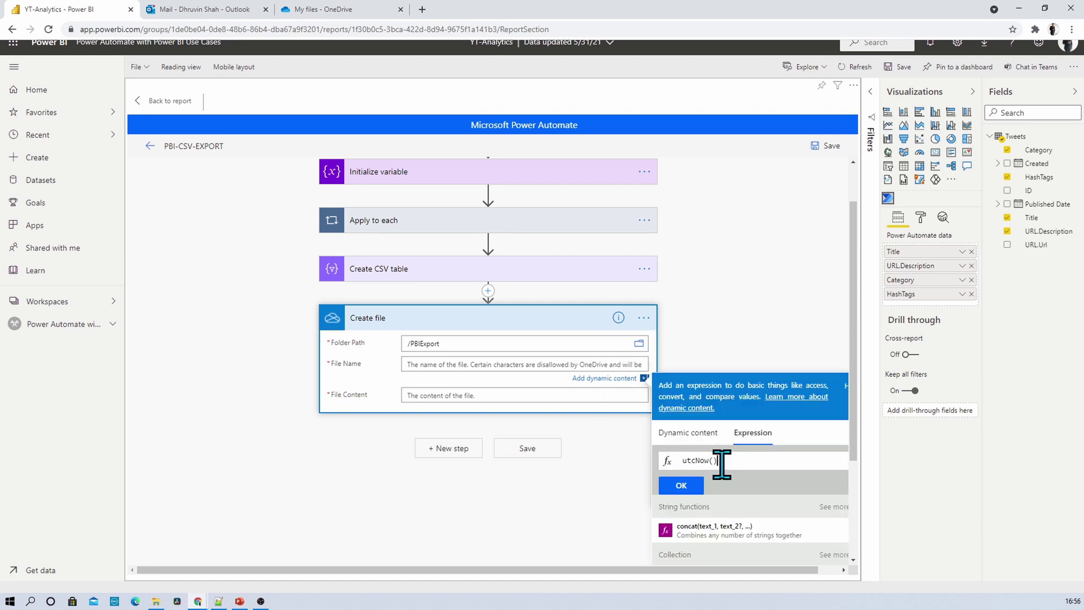
left_click(682, 486)
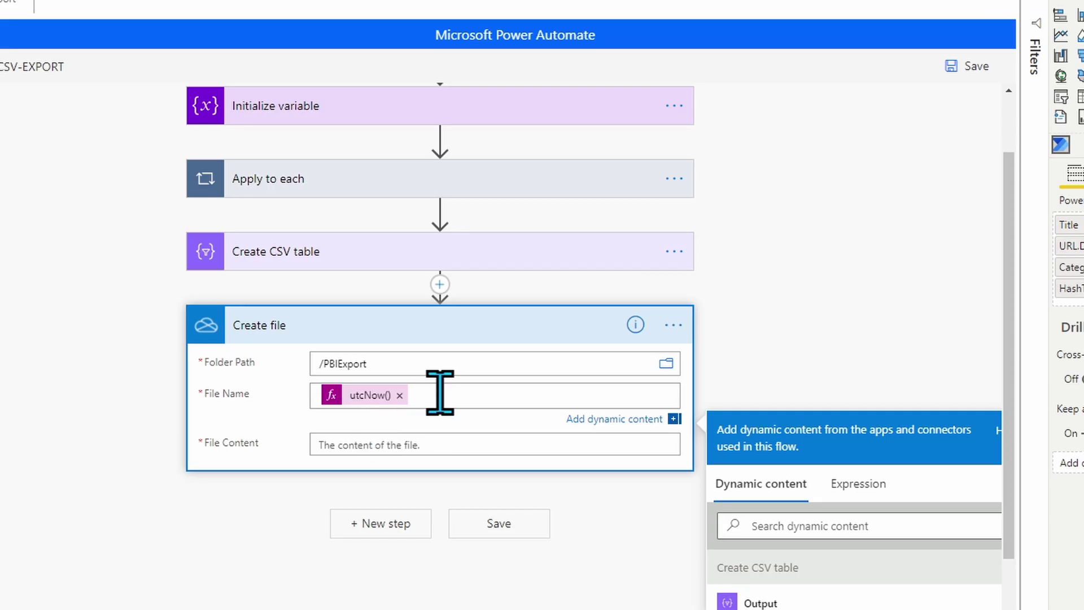
left_click(440, 394)
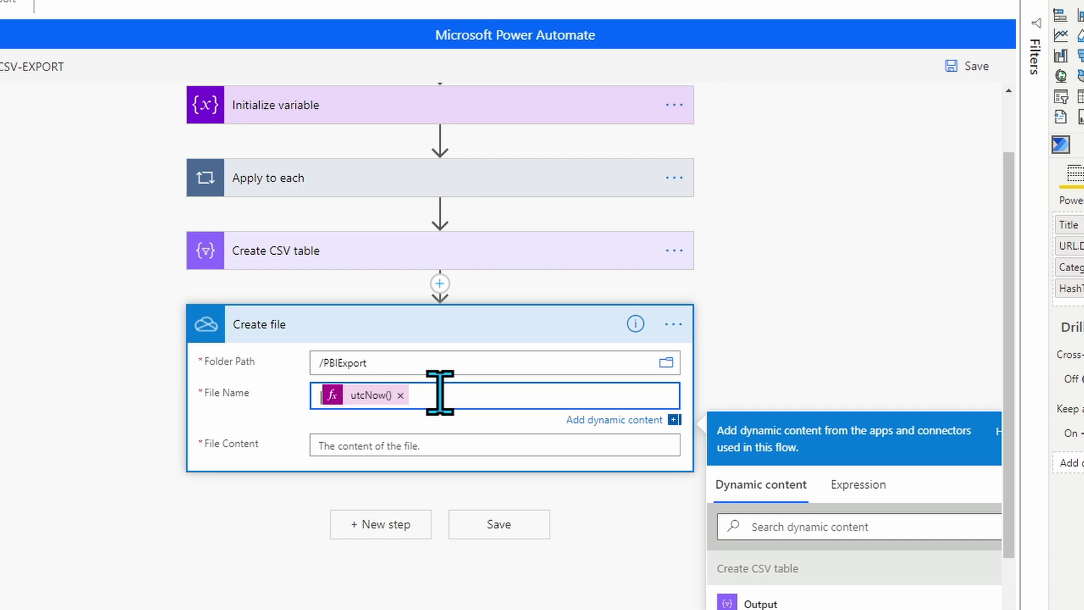
type("PBI")
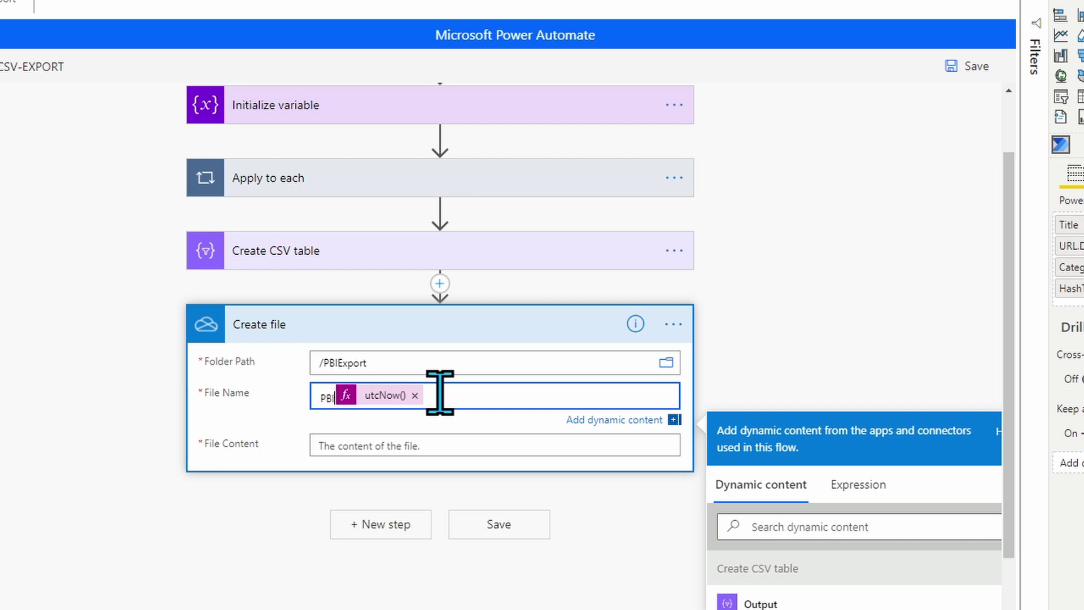
type("-Export")
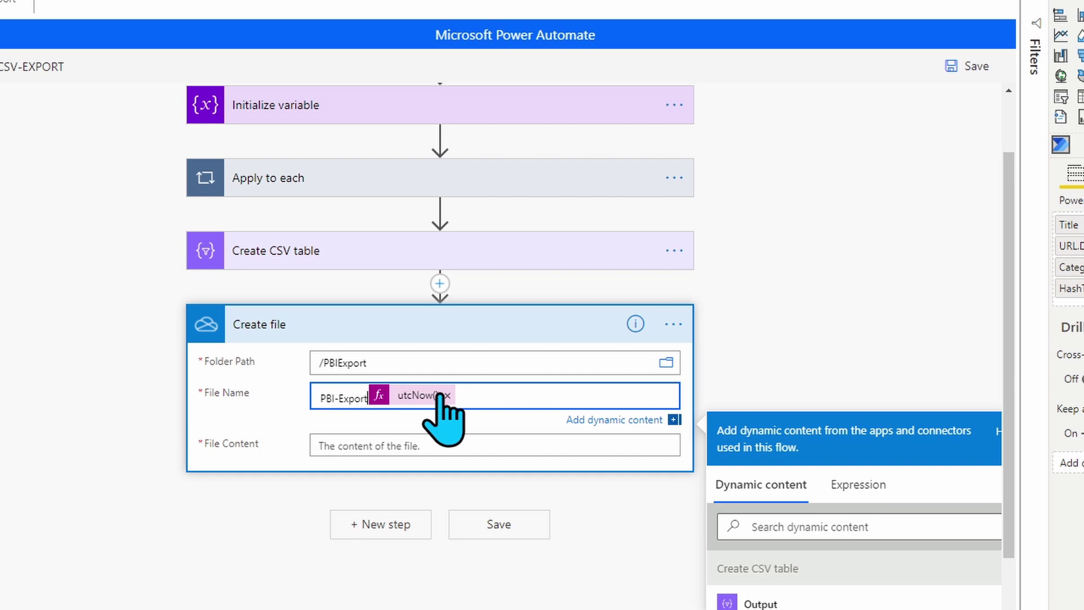
type("-utcNow()")
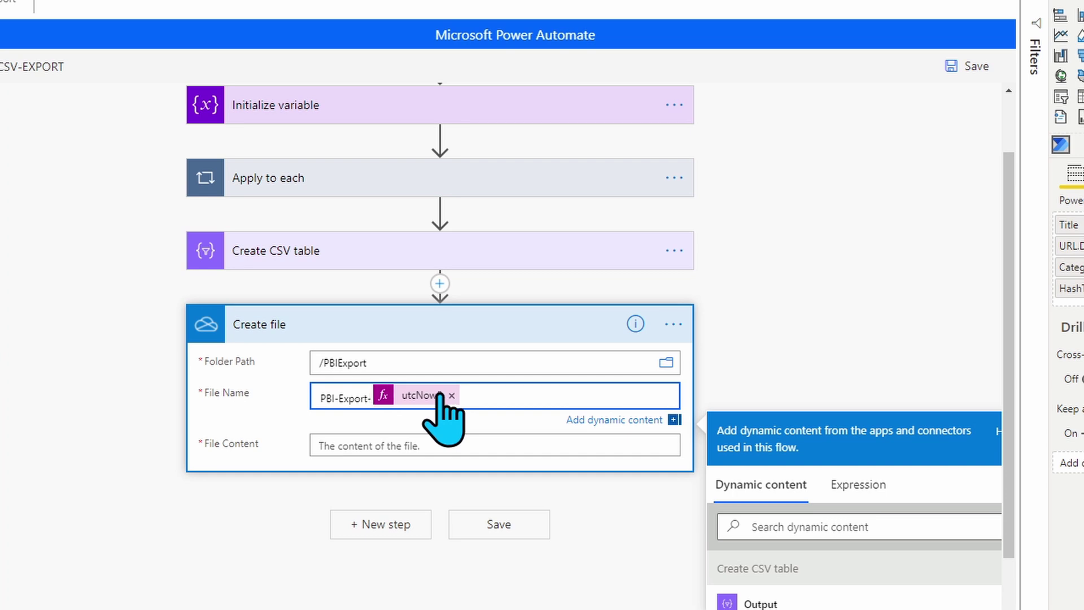
type(".csv")
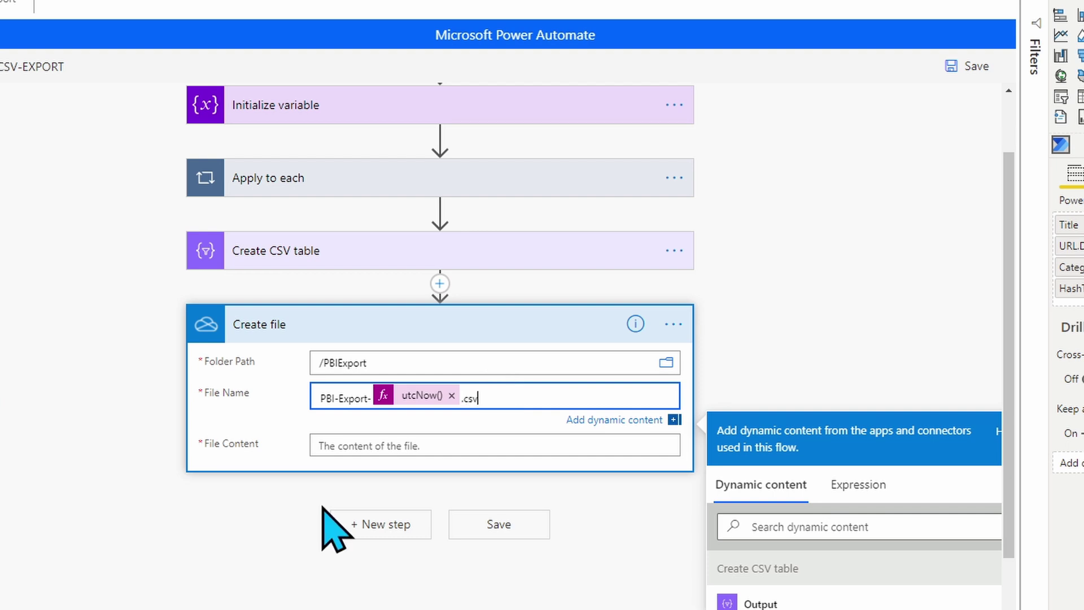
Use the CSV table Output as the file content and save the flow.
left_click(387, 448)
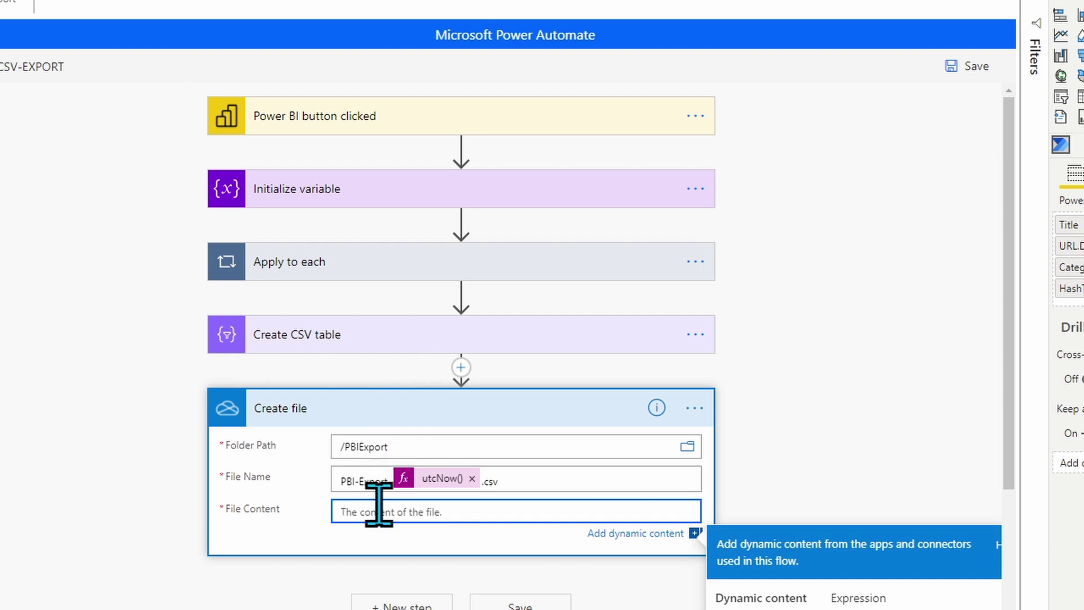
scroll(378, 503, "down", 3)
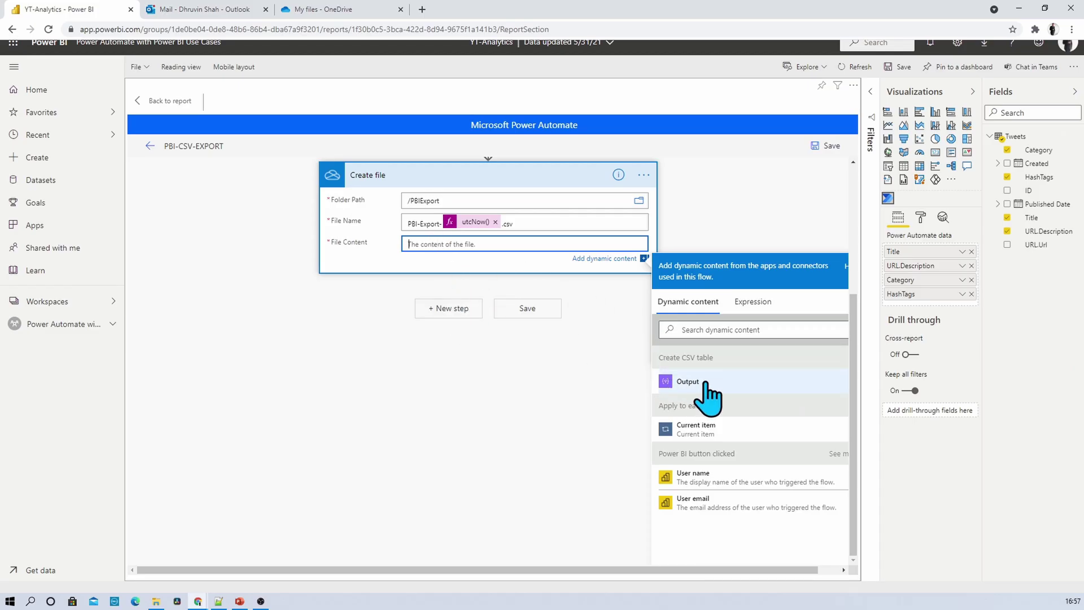
left_click(688, 382)
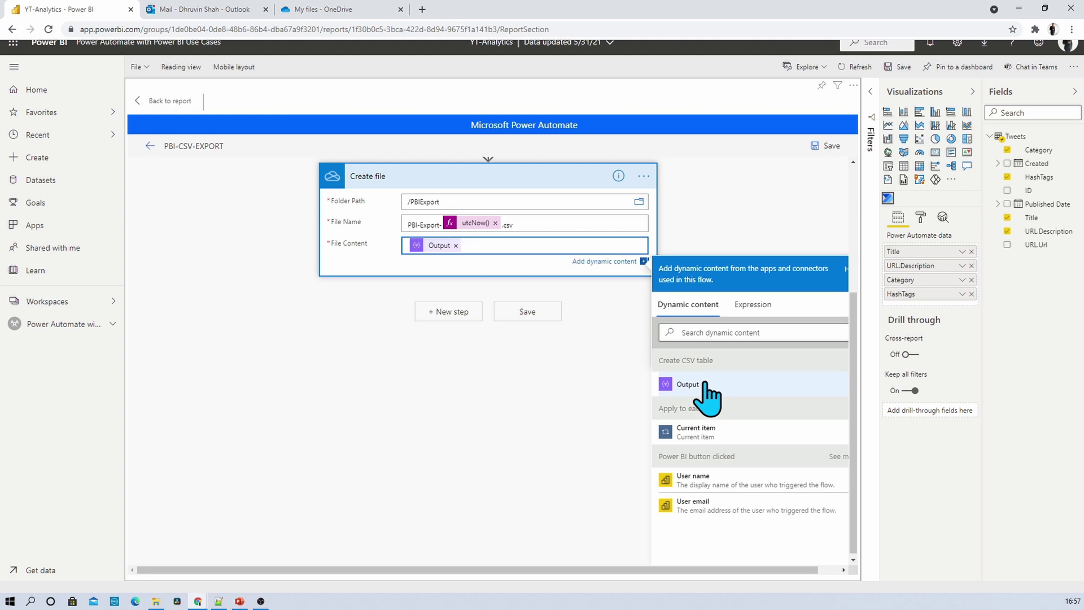
left_click(527, 312)
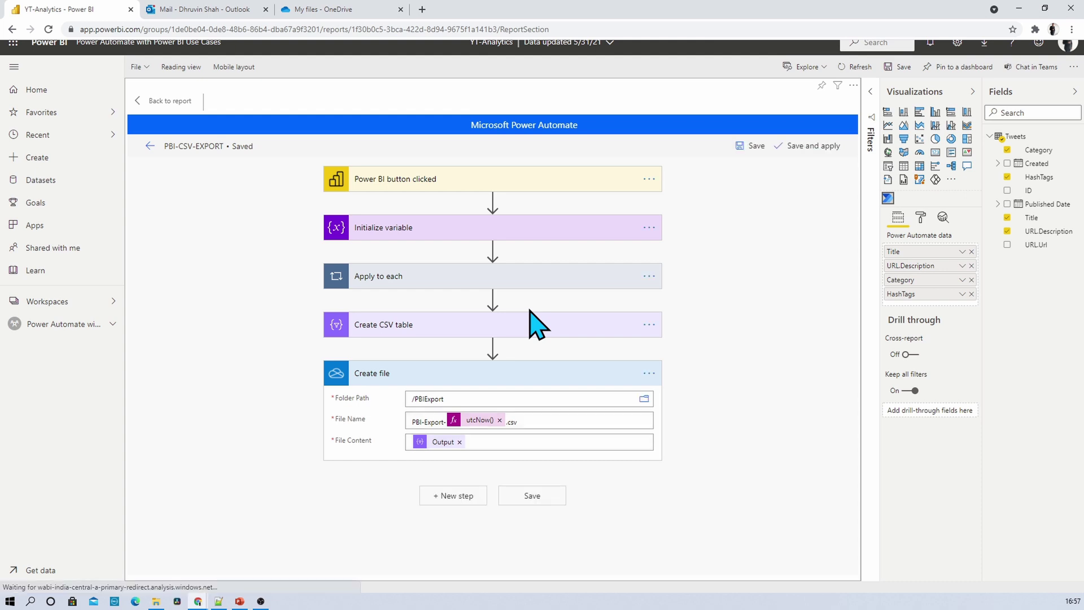
Add a Send an email (V2) action after the Create file step.
left_click(468, 499)
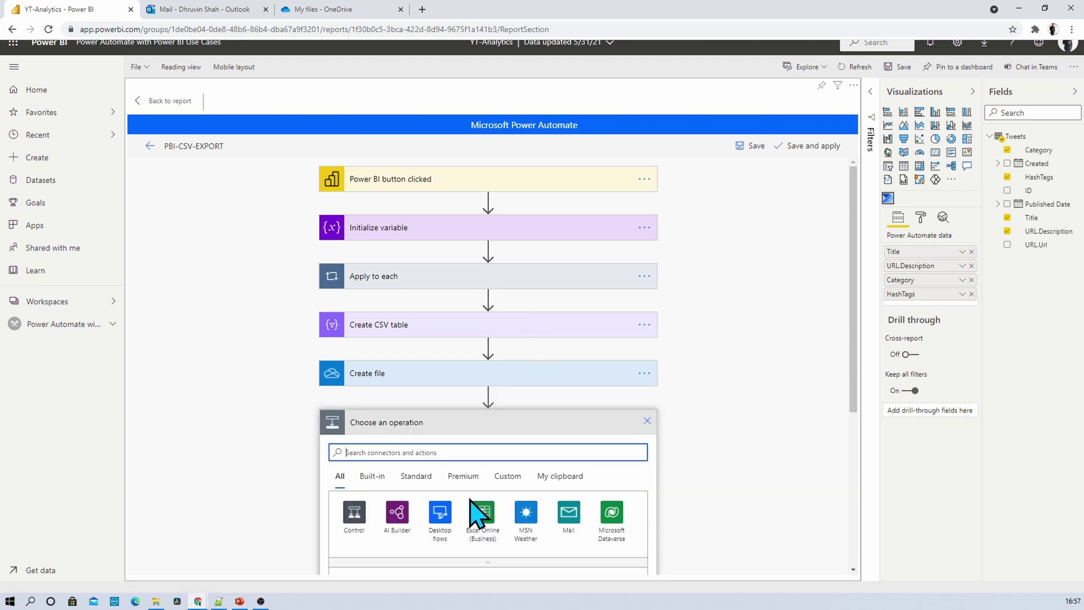
type("send")
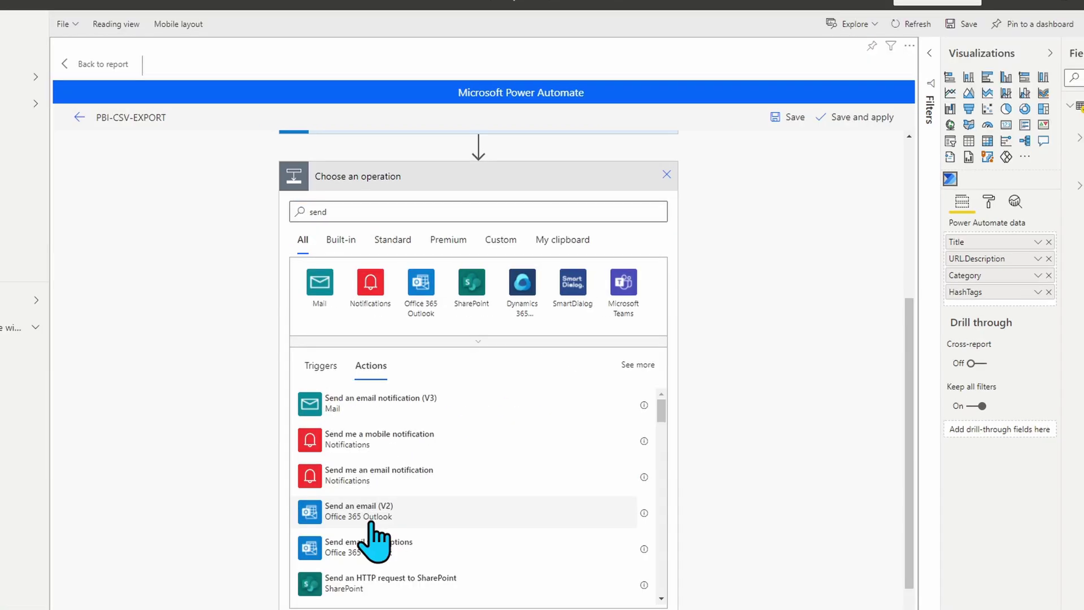
left_click(395, 484)
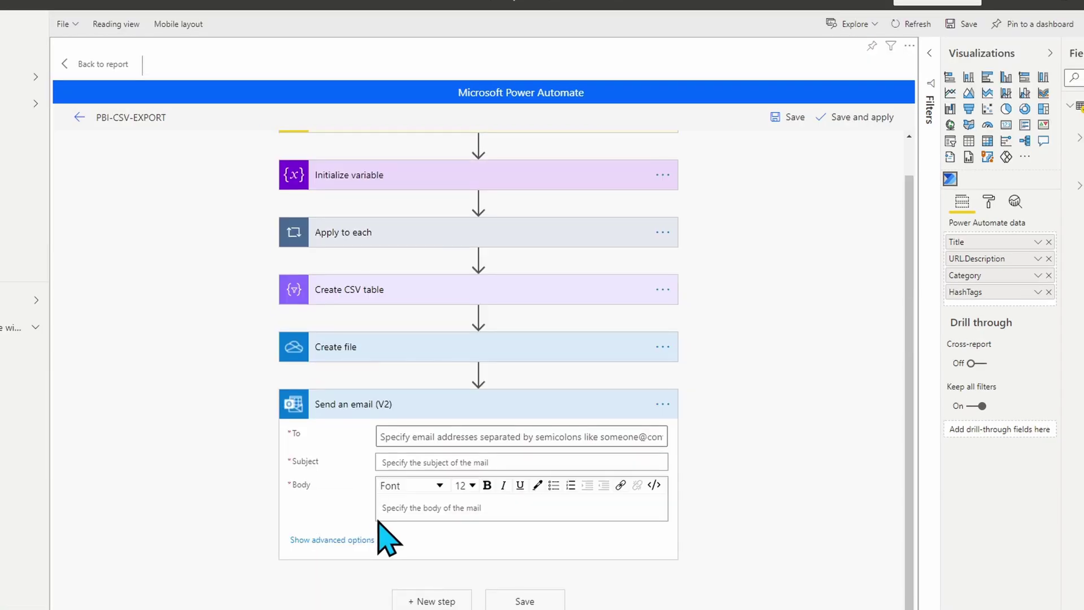
Set the email's To field to the dynamic User email value.
left_click(428, 443)
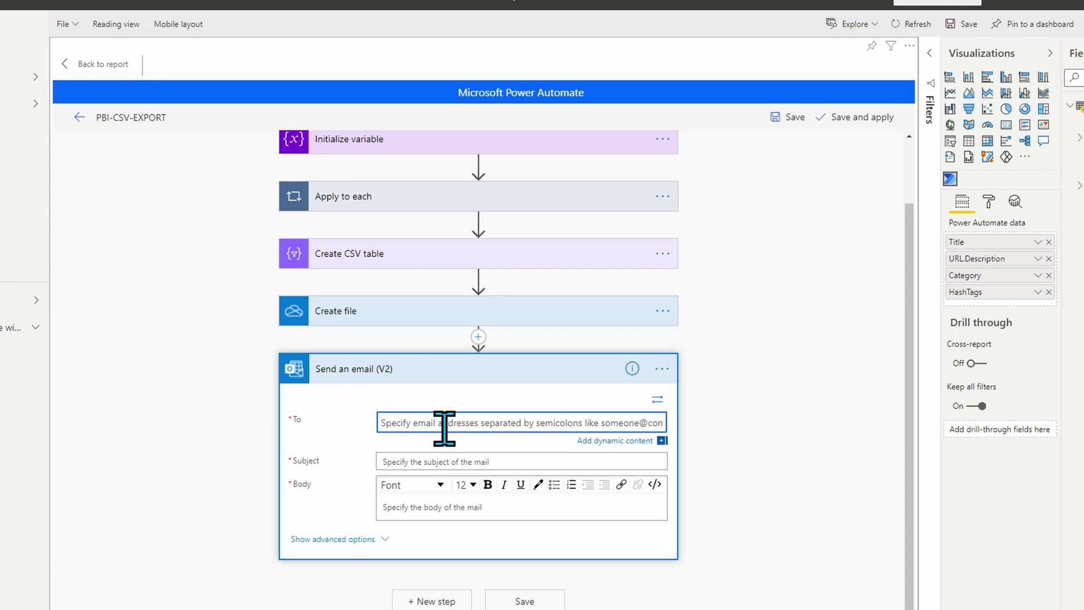
left_click(444, 428)
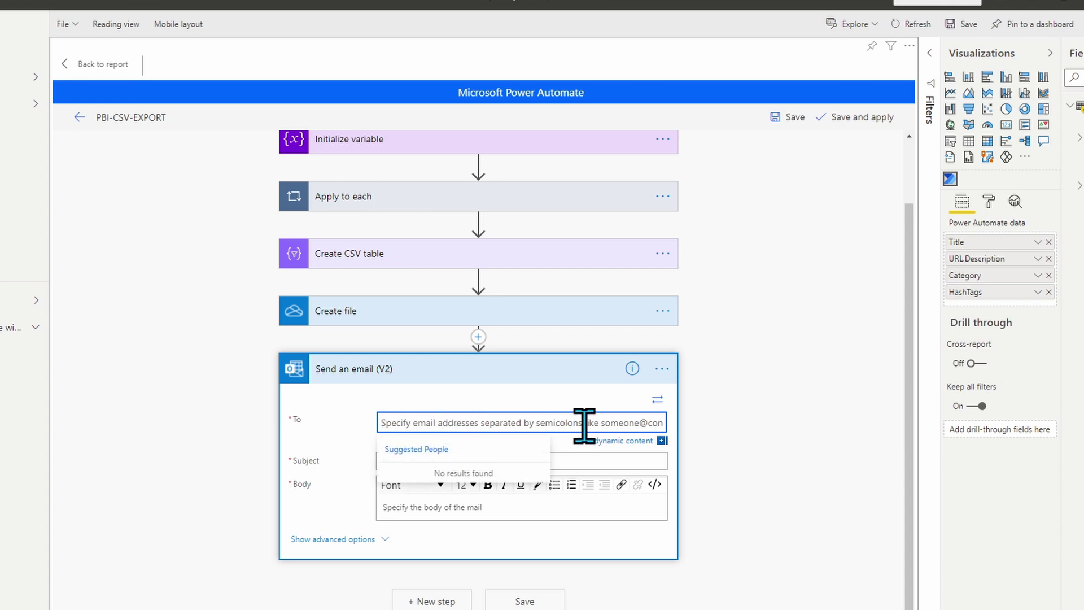
left_click(614, 442)
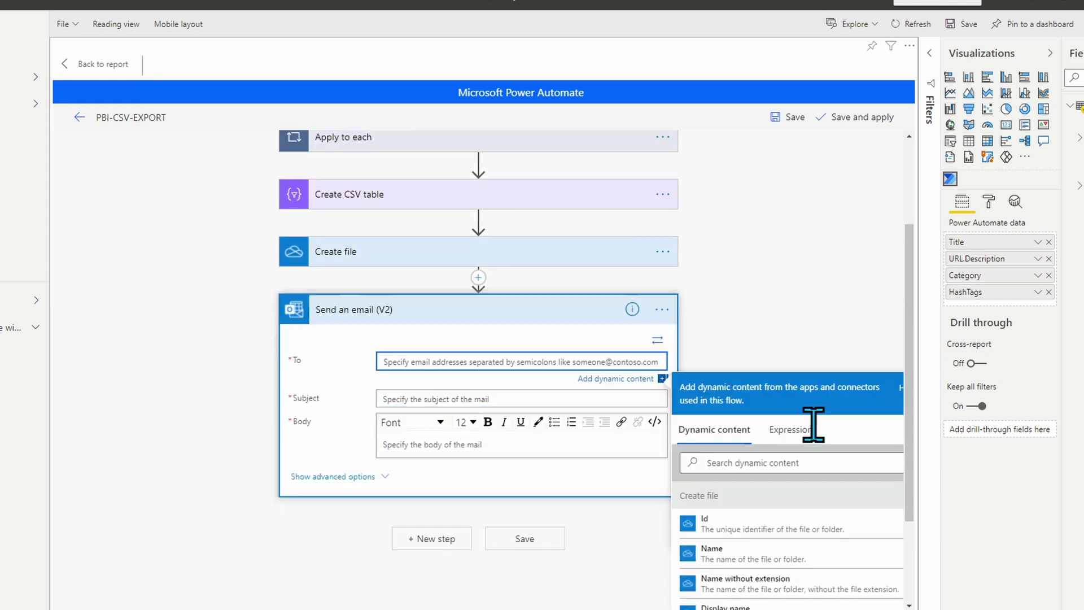
scroll(830, 488, "down", 3)
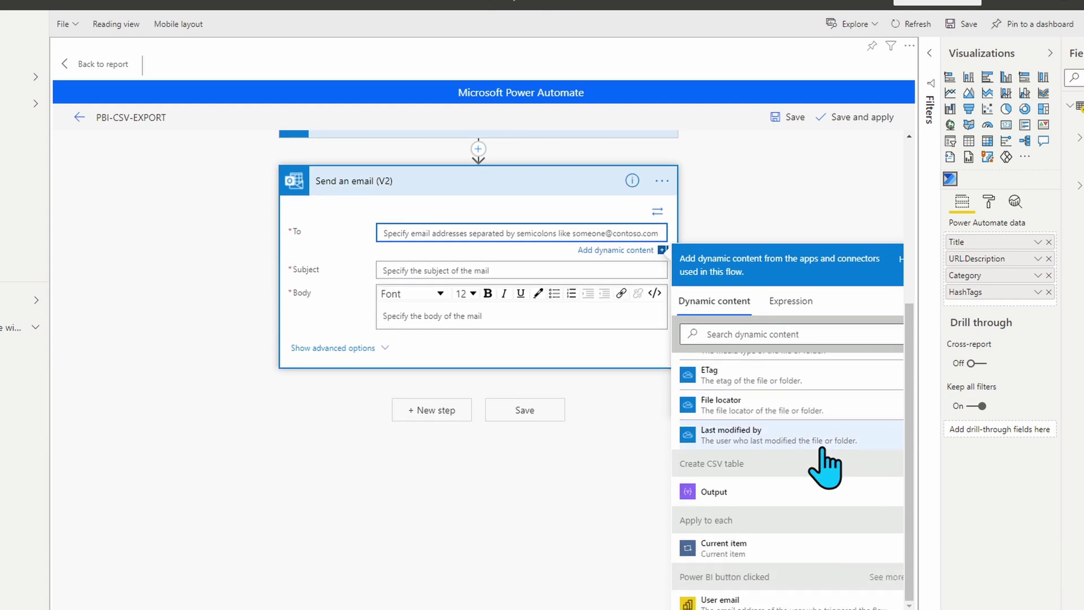
scroll(825, 466, "down", 1)
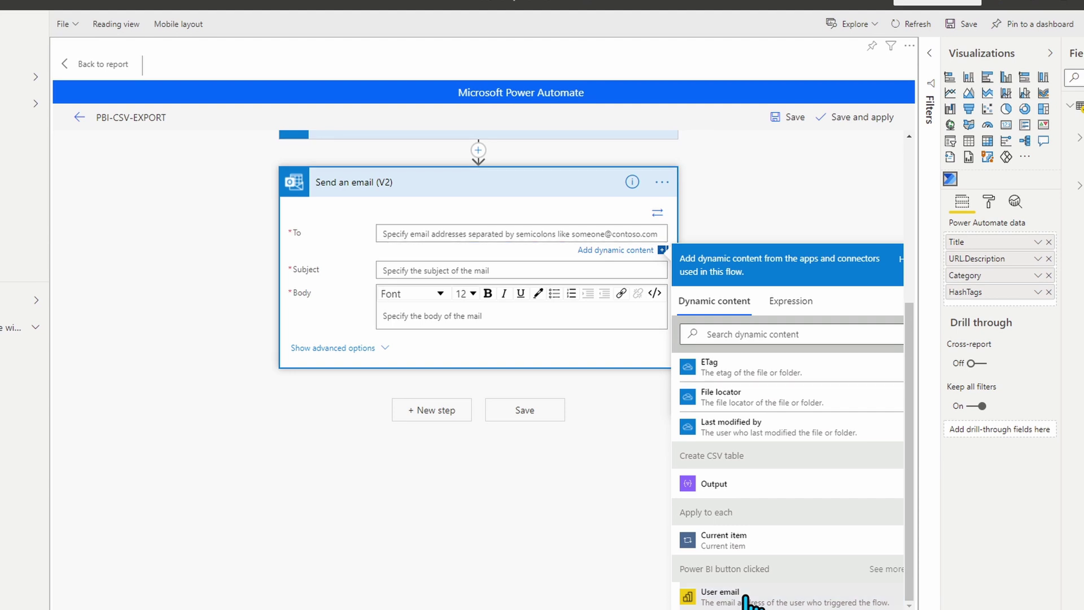
left_click(746, 598)
Set the email subject to 'PBI-Export-YouTube Analytic' followed by a utcNow() timestamp.
left_click(448, 274)
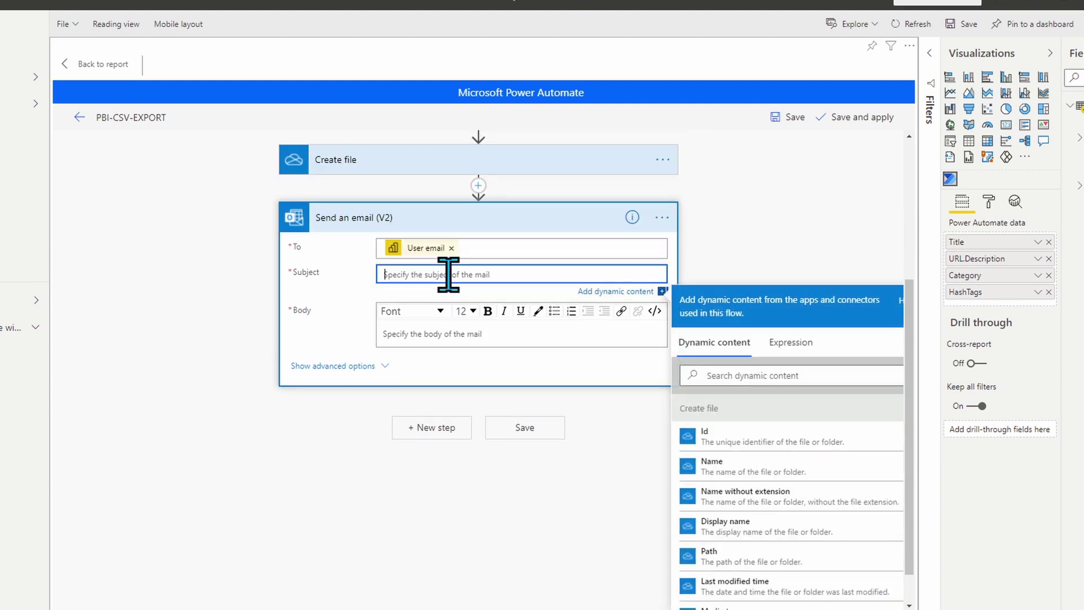
type("PBI-Export-You")
type("Tube Analytics -")
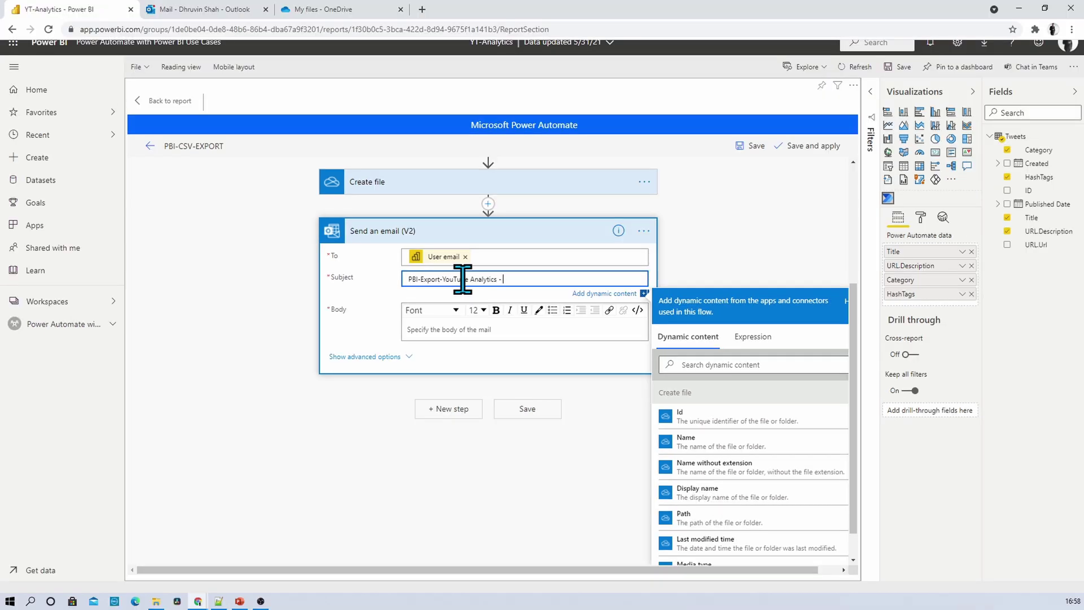
left_click(753, 337)
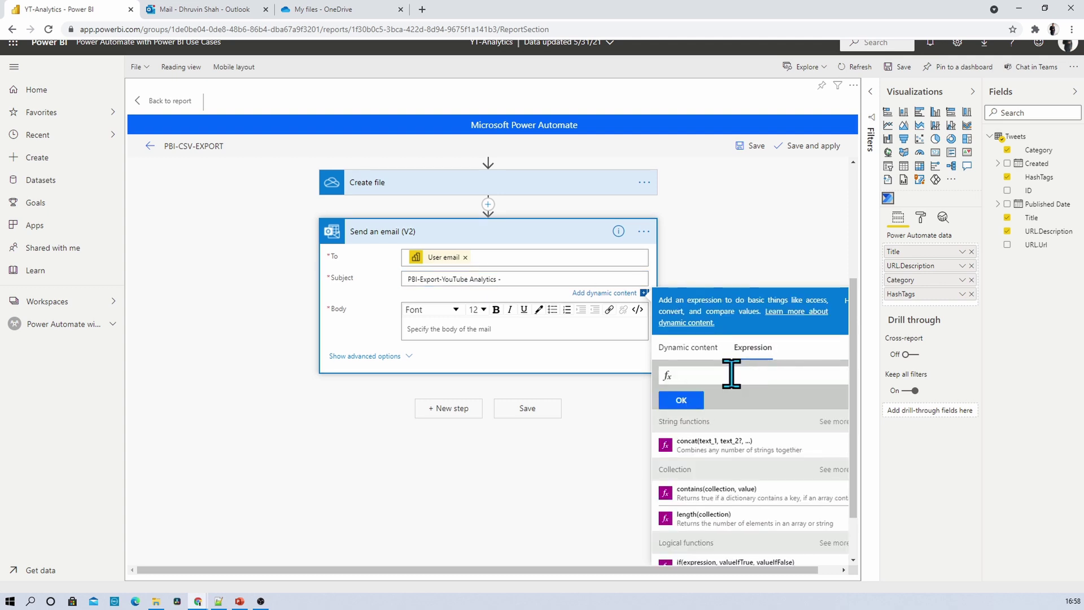
type("utc")
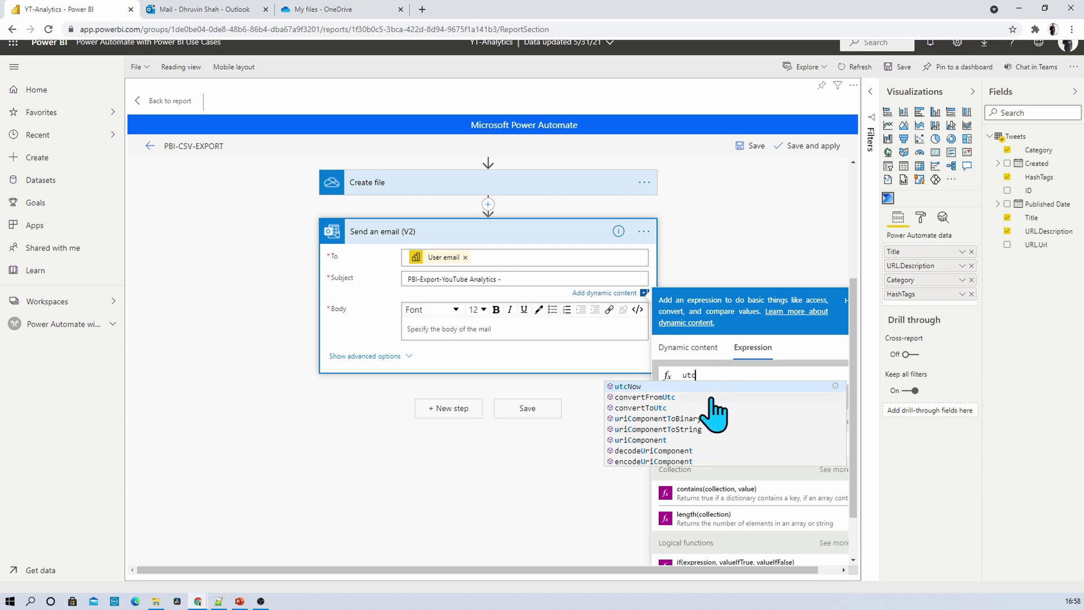
left_click(716, 387)
left_click(703, 402)
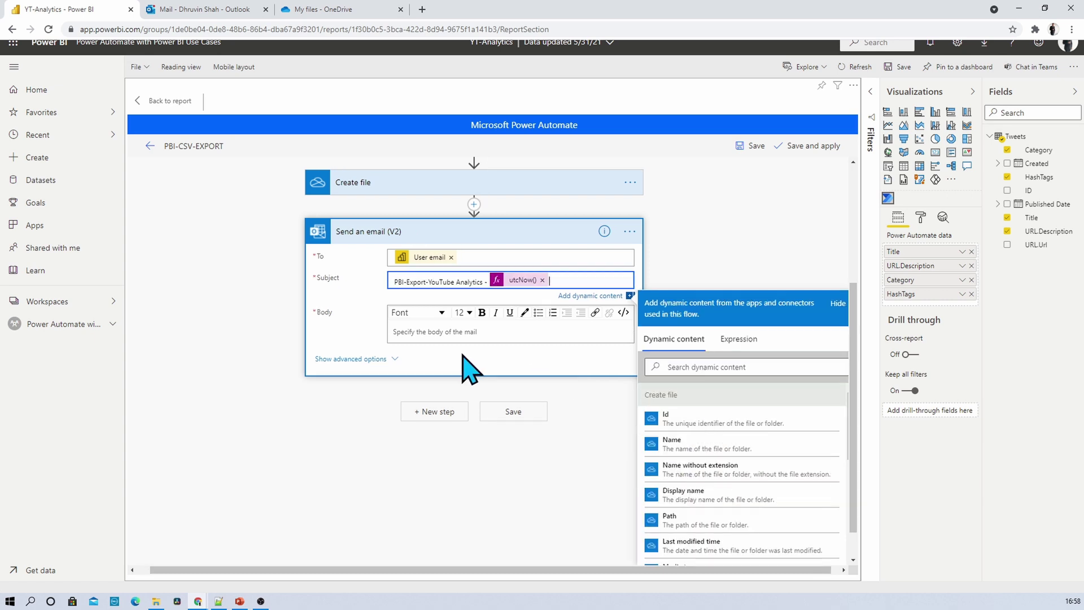
Write the email body: 'Hello', then 'The file is attached herewith this email.'.
left_click(445, 330)
scroll(450, 345, "up", 3)
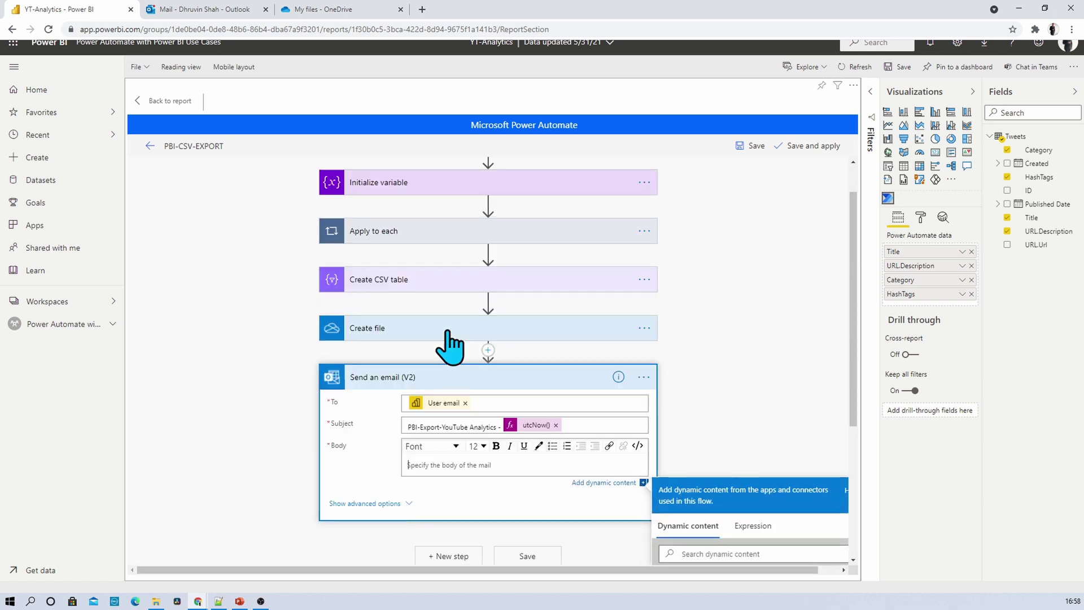
scroll(450, 346, "down", 3)
type("H")
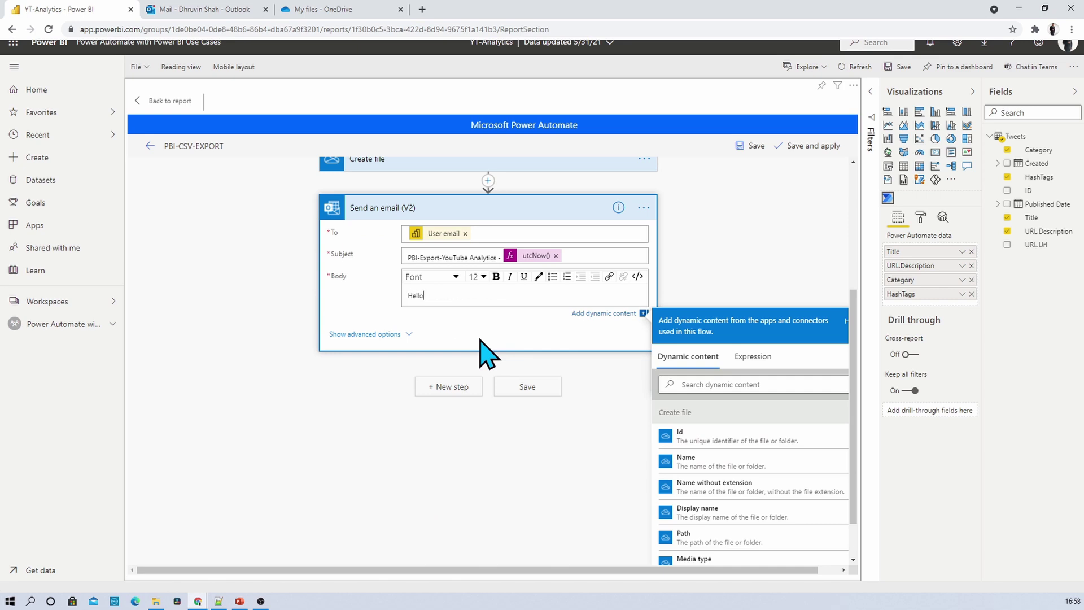
type("ello")
key("Return")
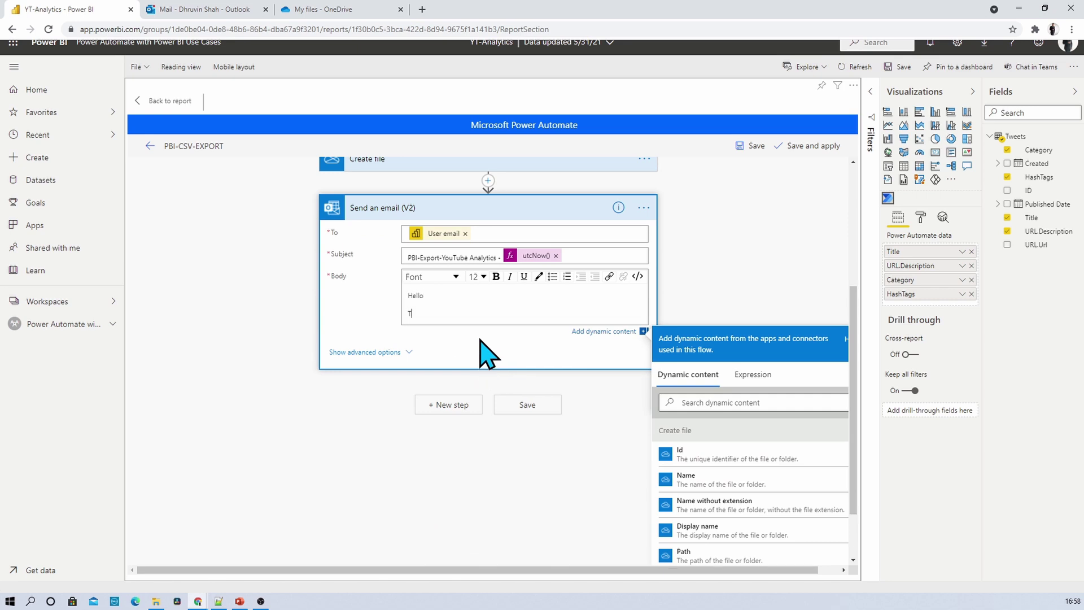
type("The file is attached herewith this email.")
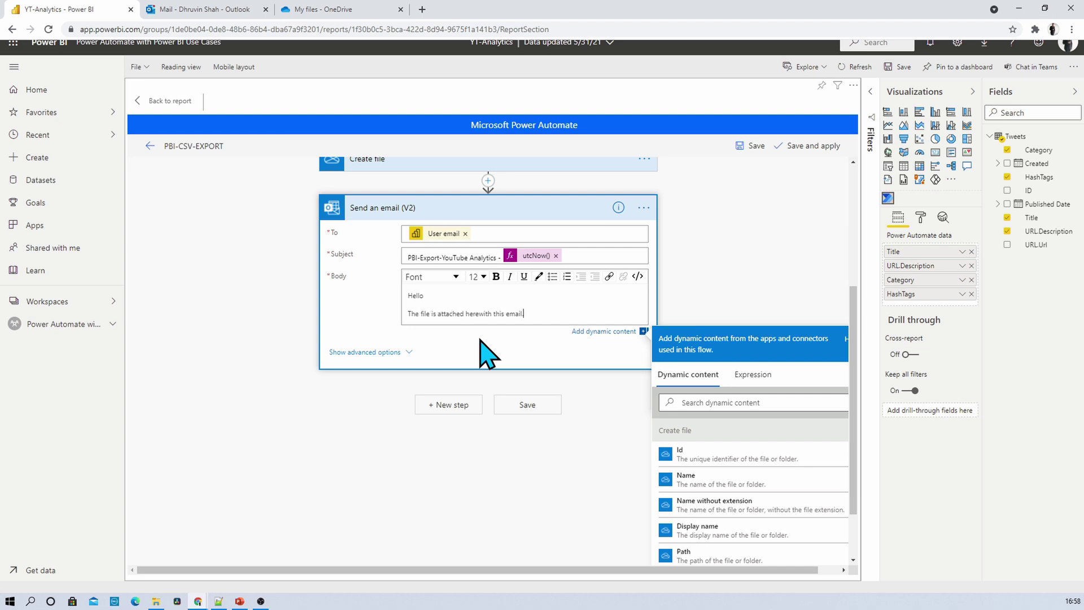
Show advanced options and set Attachment Name to PBIExport- plus utcNow() and .csv.
left_click(410, 352)
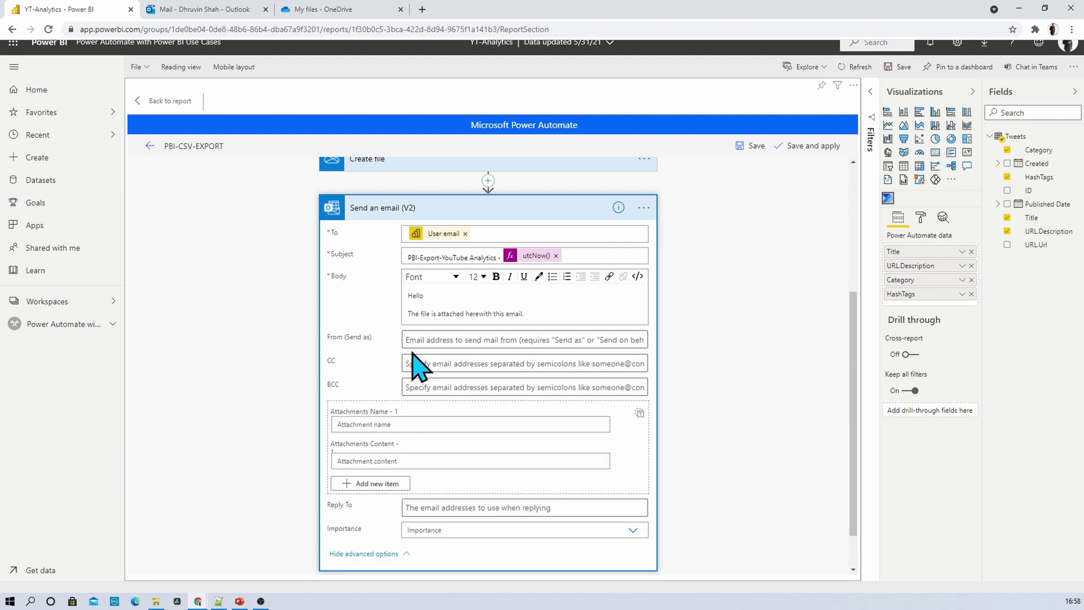
scroll(431, 382, "down", 1)
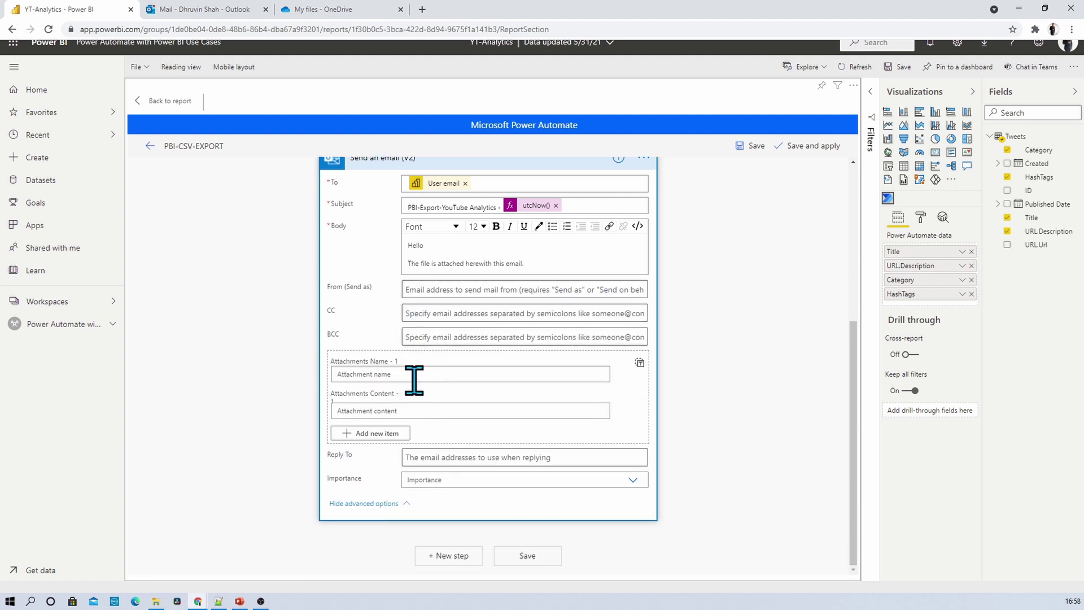
left_click(411, 374)
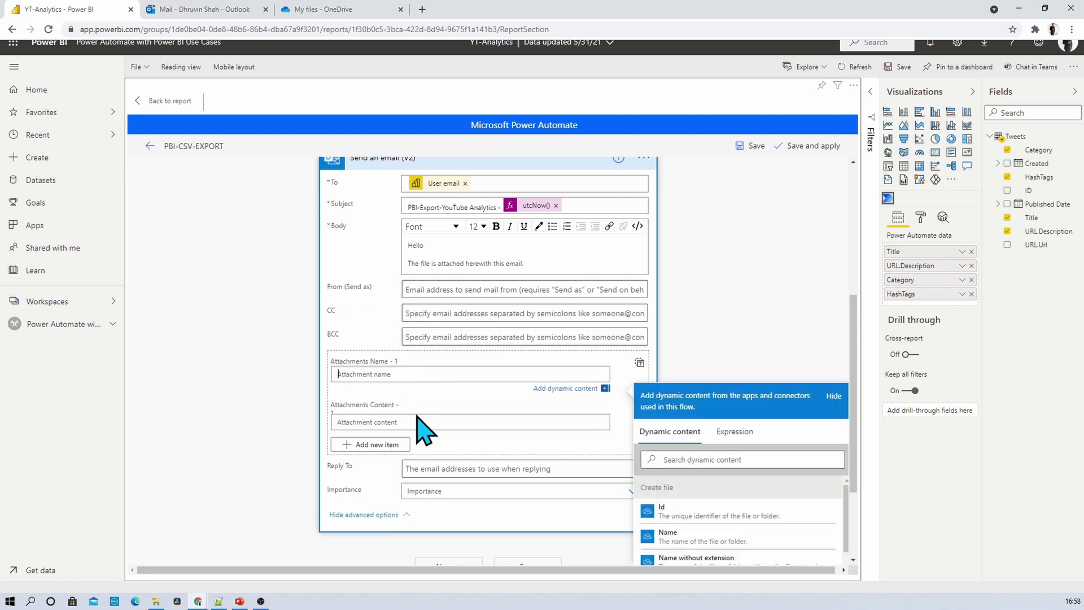
scroll(422, 425, "down", 3)
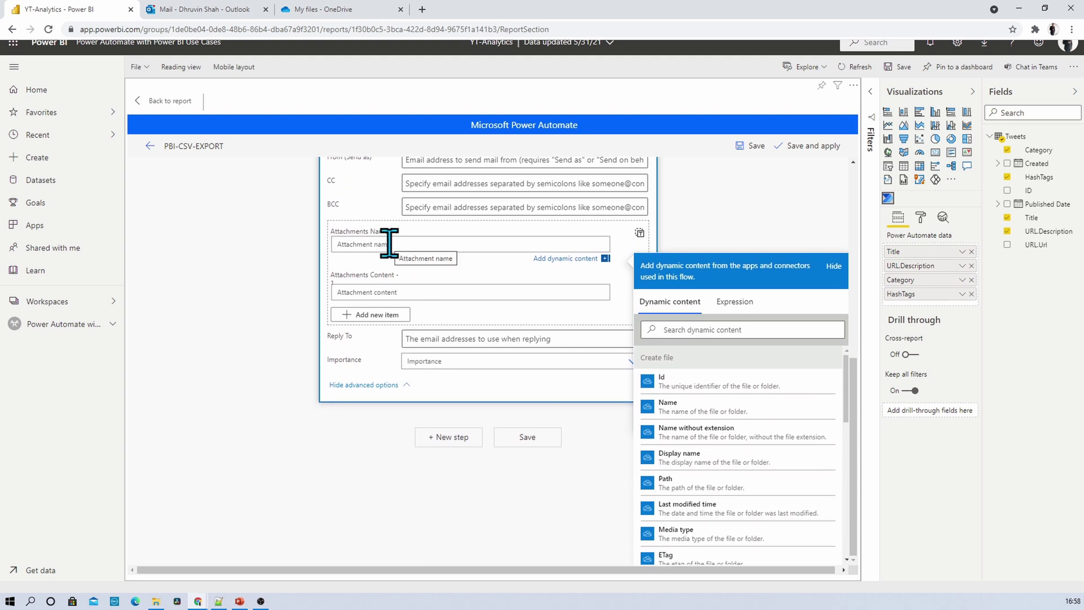
left_click(735, 301)
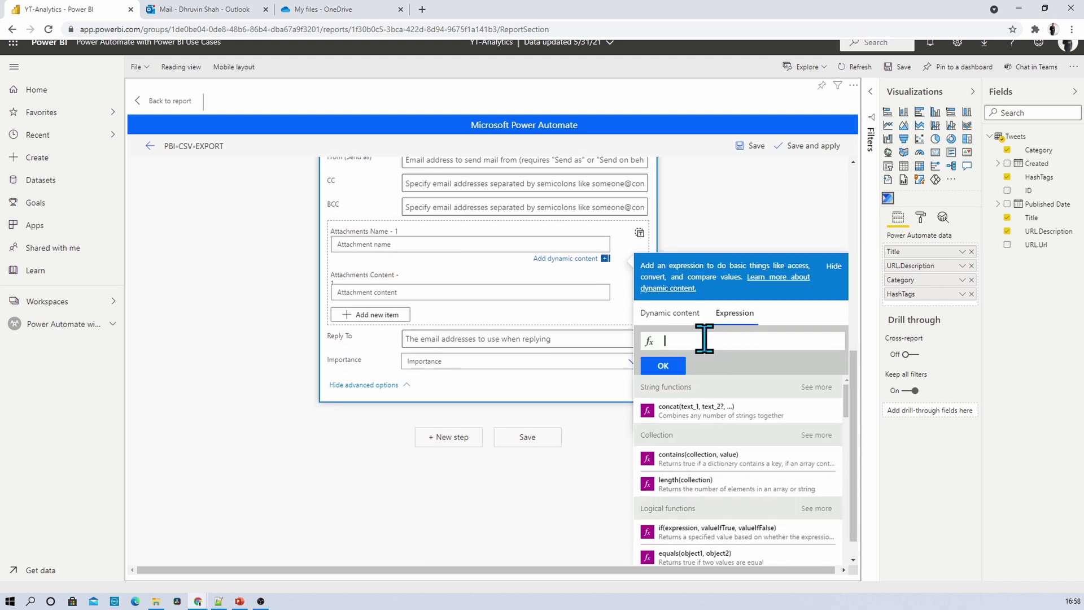
type("utc")
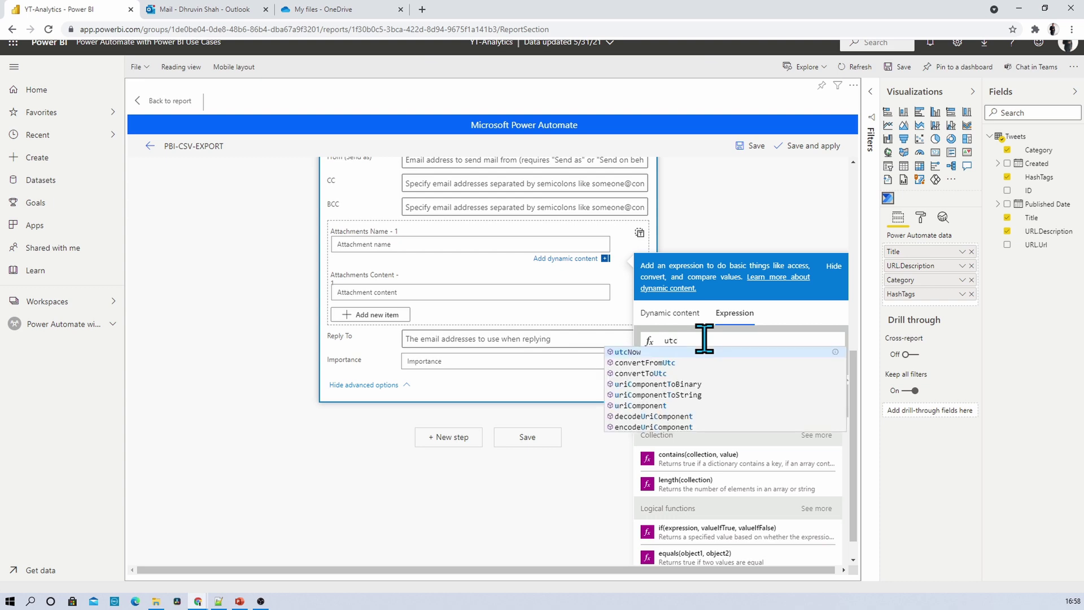
key("Return")
left_click(662, 366)
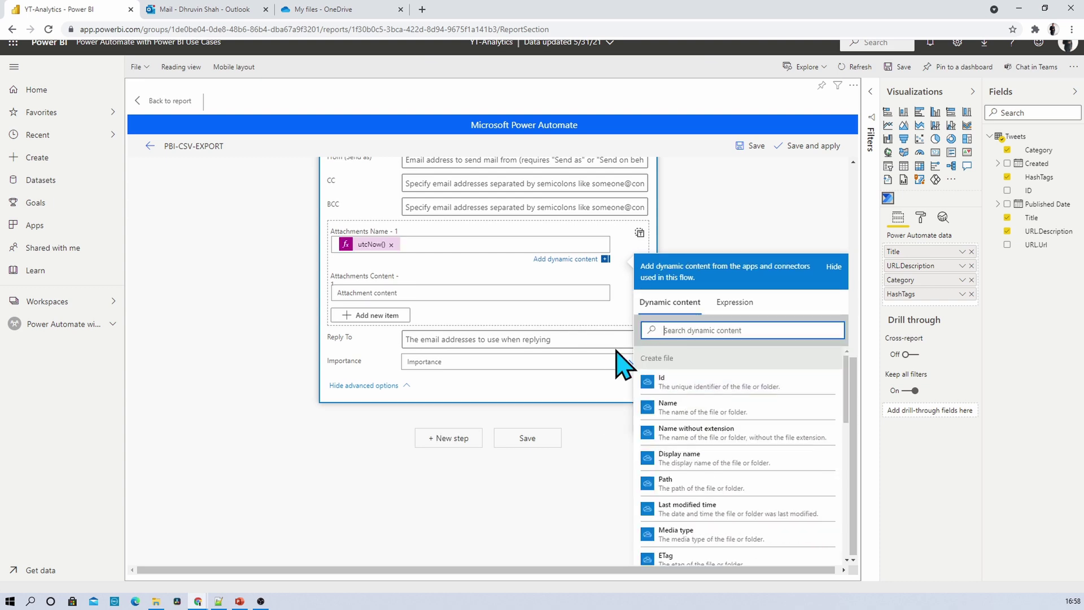
left_click(346, 244)
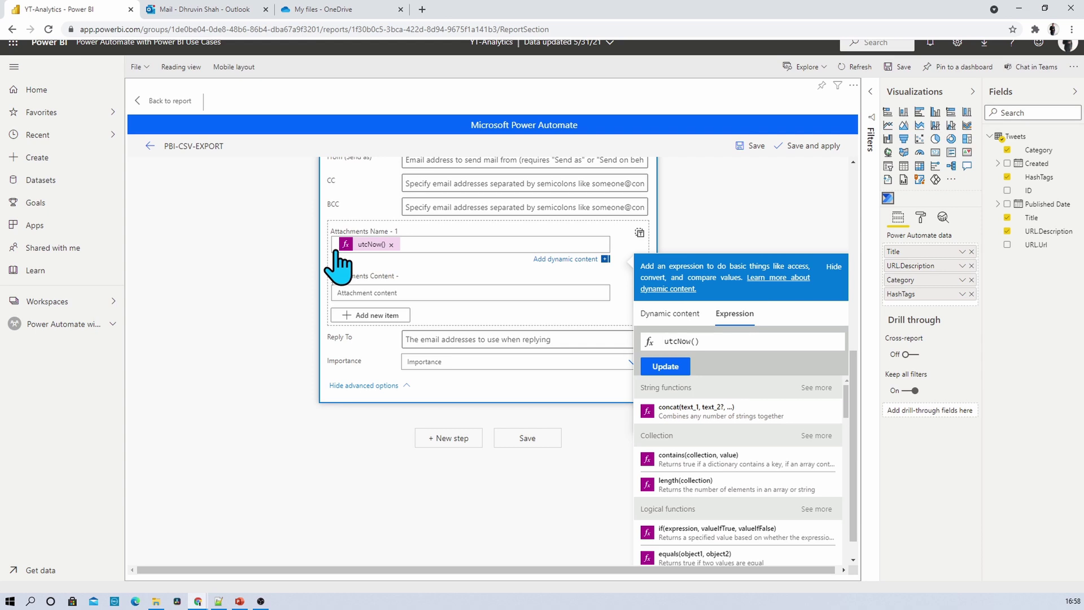
left_click(413, 244)
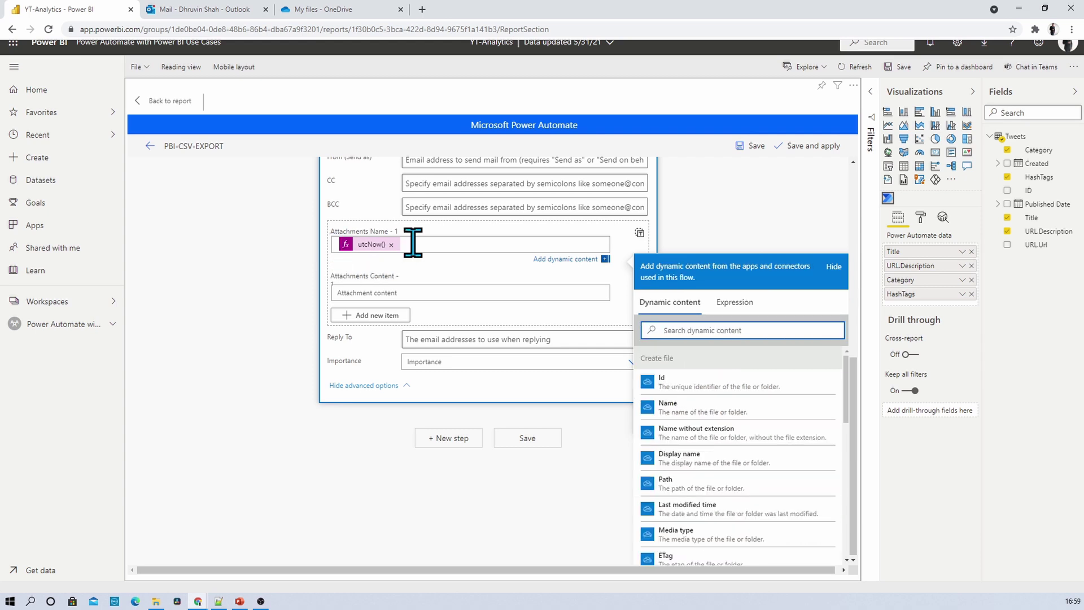
type("PBIExport-")
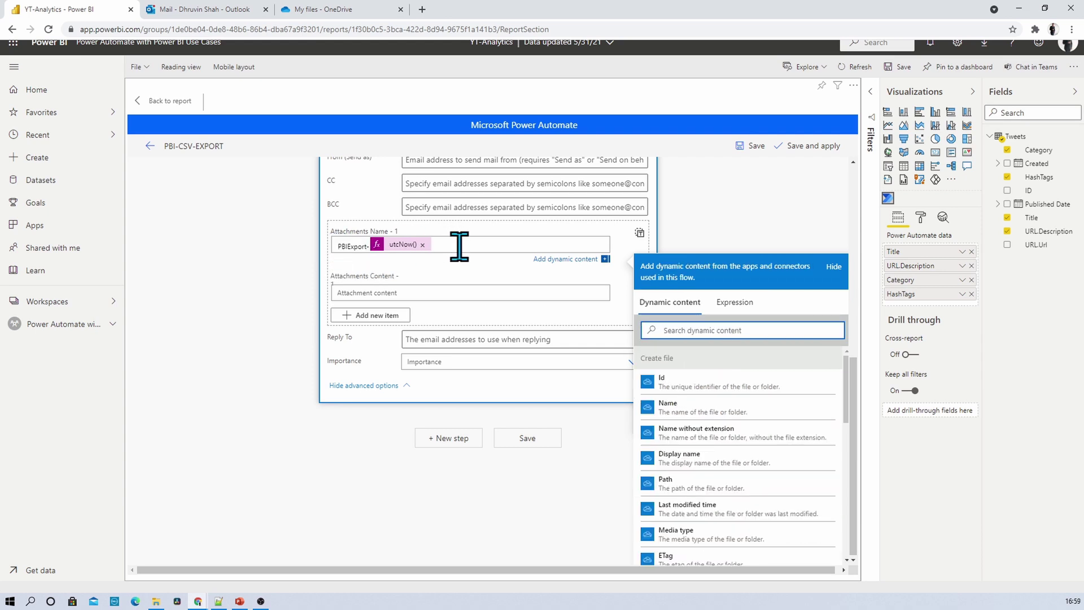
left_click(459, 244)
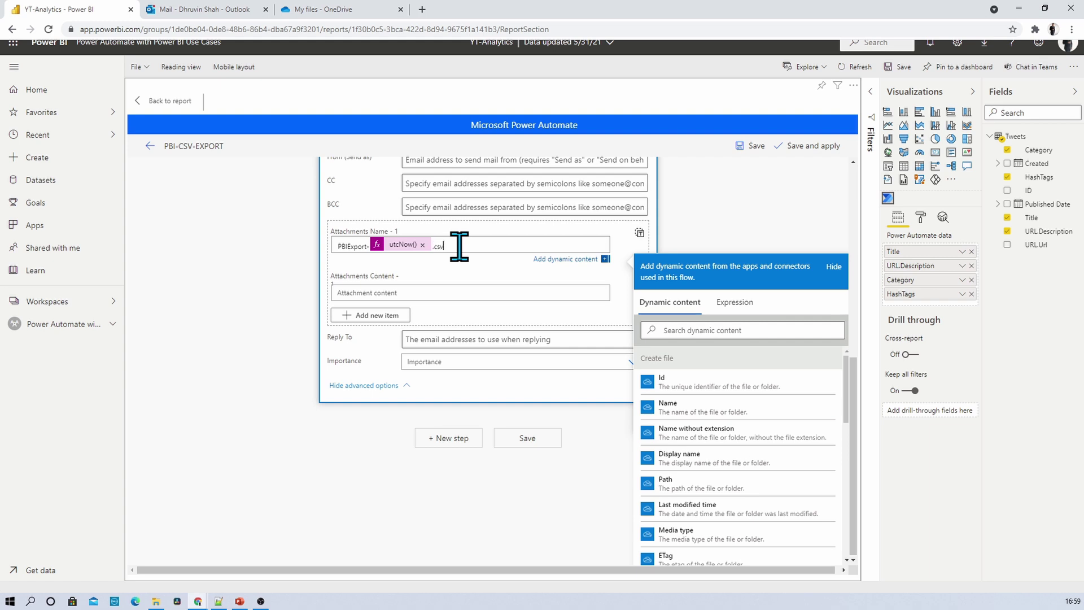
Set the Attachment Content to the Create CSV table Output.
left_click(457, 288)
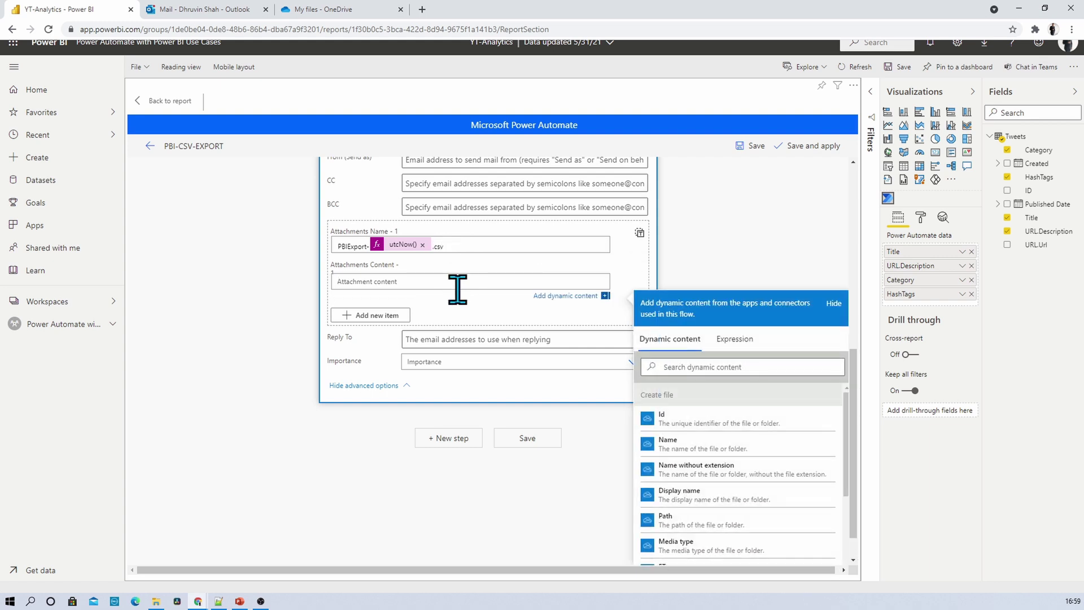
scroll(750, 432, "down", 5)
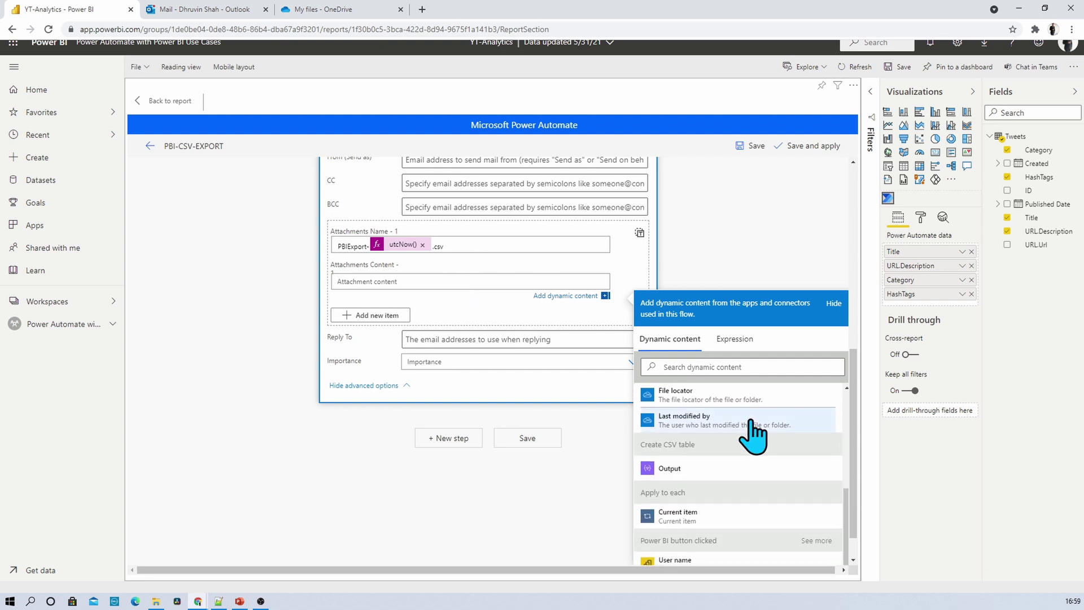
left_click(697, 473)
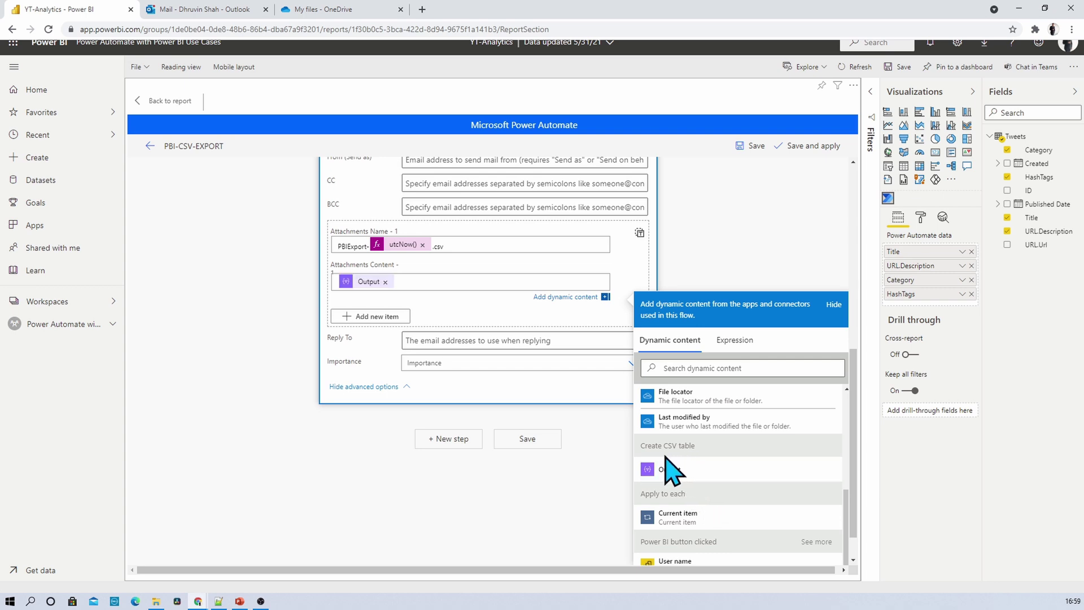
Save and apply PBI-CSV-EXPORT to the Run flow button, return to the report, and widen the button.
left_click(538, 439)
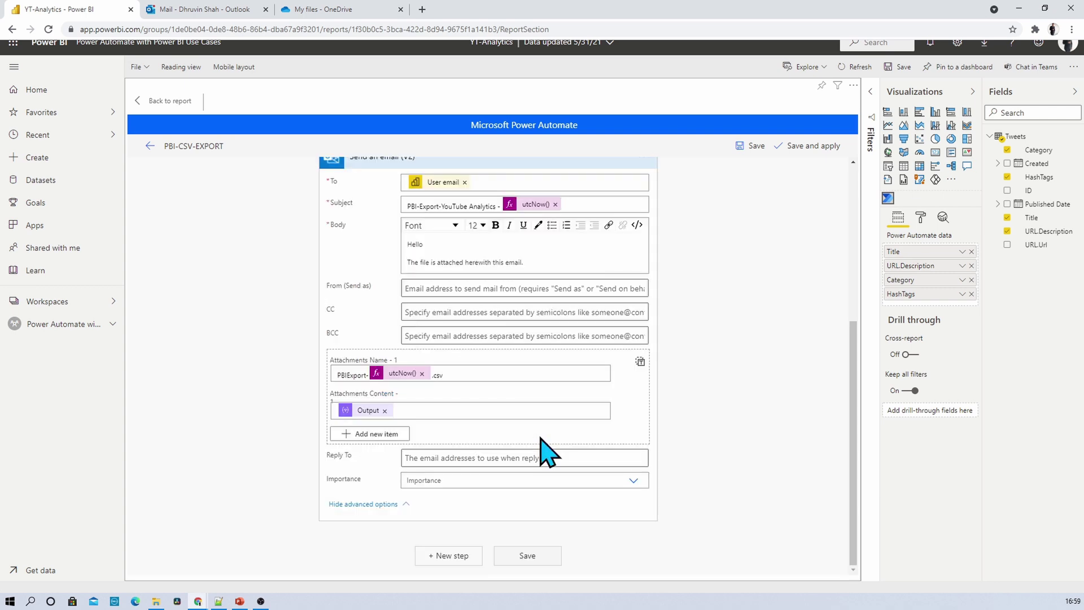
left_click(795, 148)
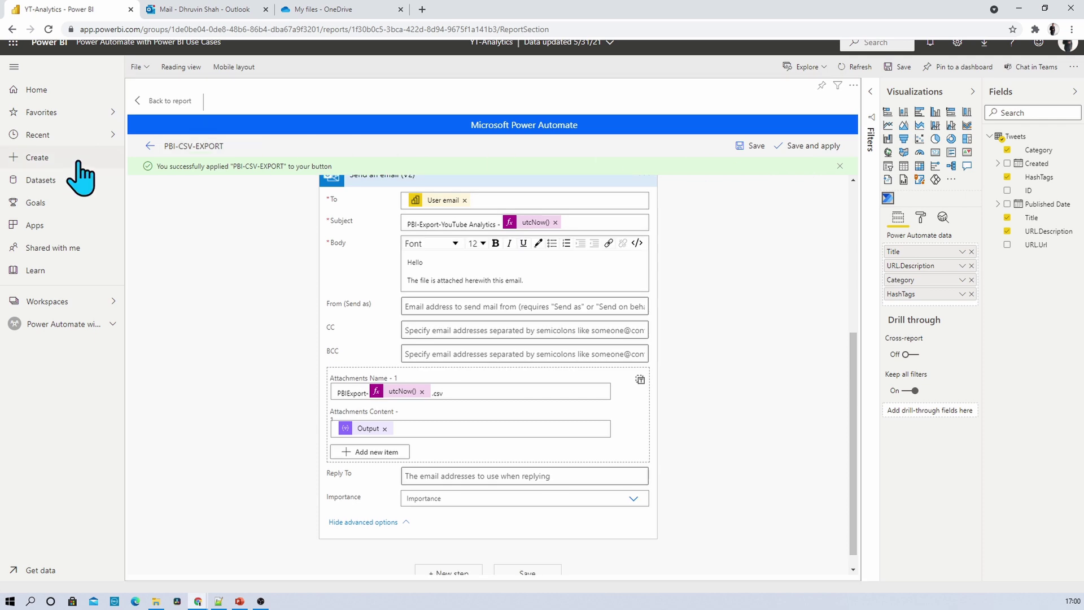
left_click(150, 146)
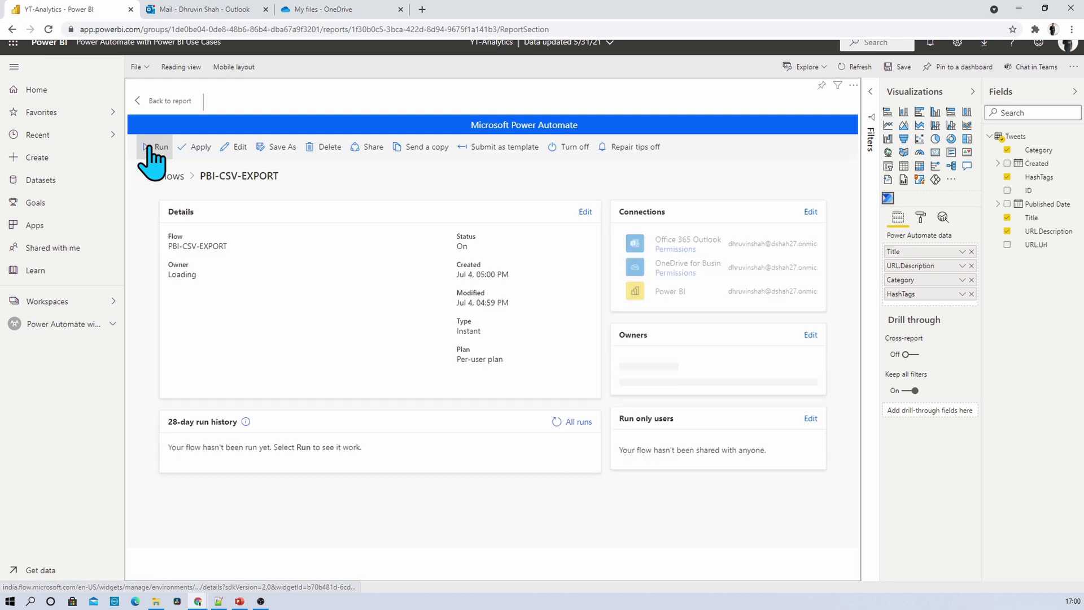
left_click(168, 102)
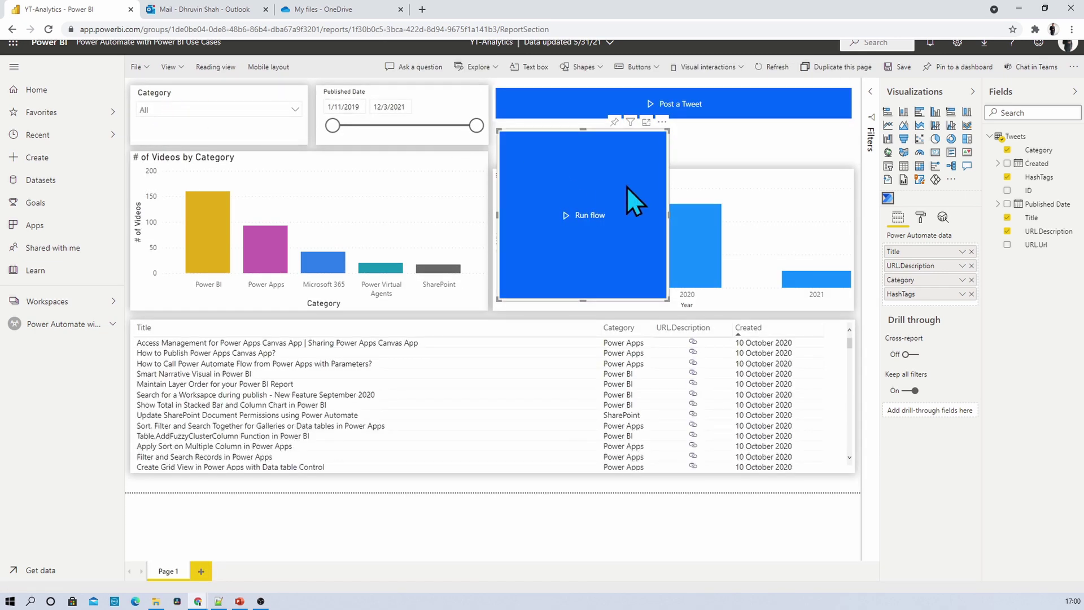
left_click_drag(670, 212, 859, 213)
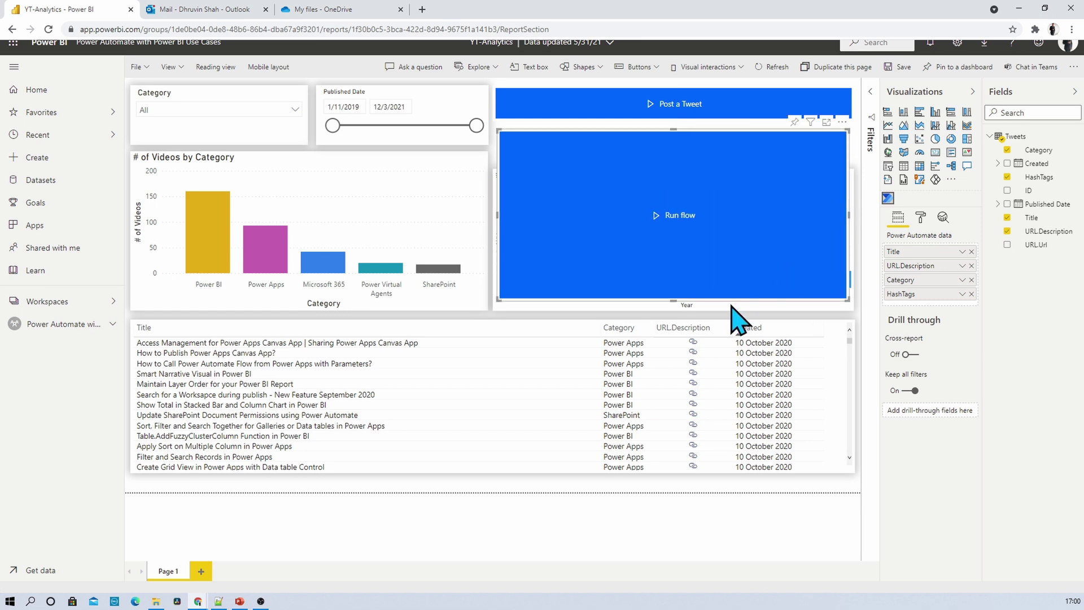
Shrink the flow button to a strip under Post a Tweet, label it 'Export Data', and save.
left_click_drag(682, 300, 682, 164)
left_click(922, 219)
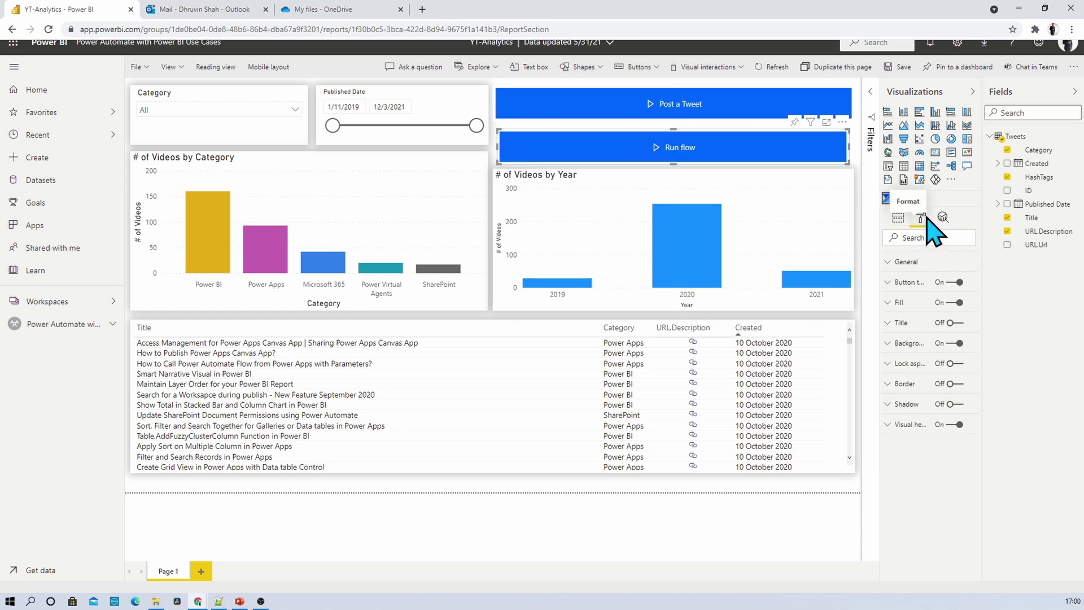
left_click(906, 282)
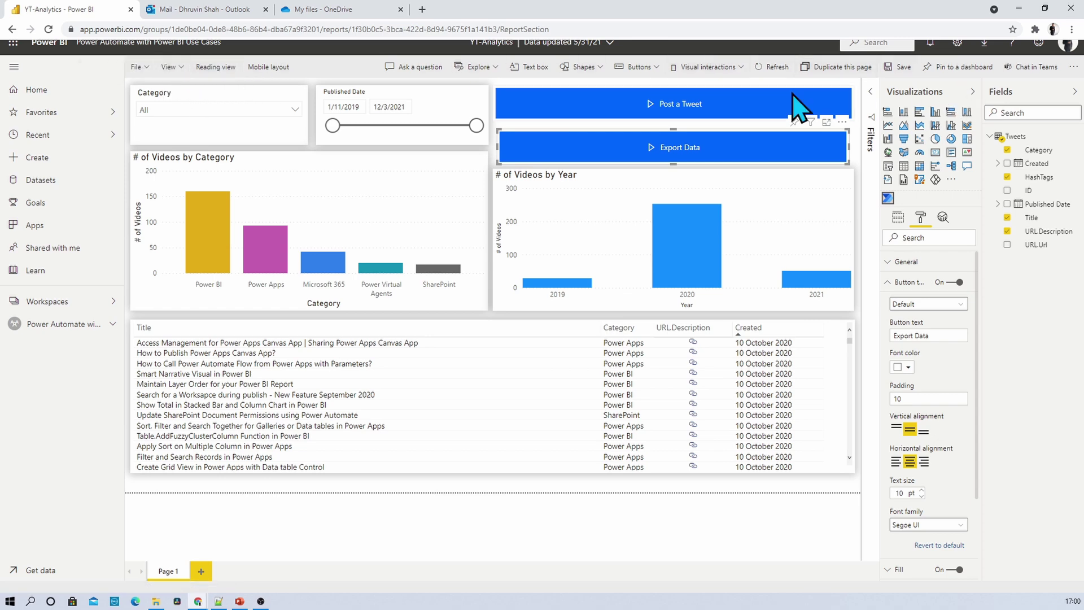
key("ctrl+s")
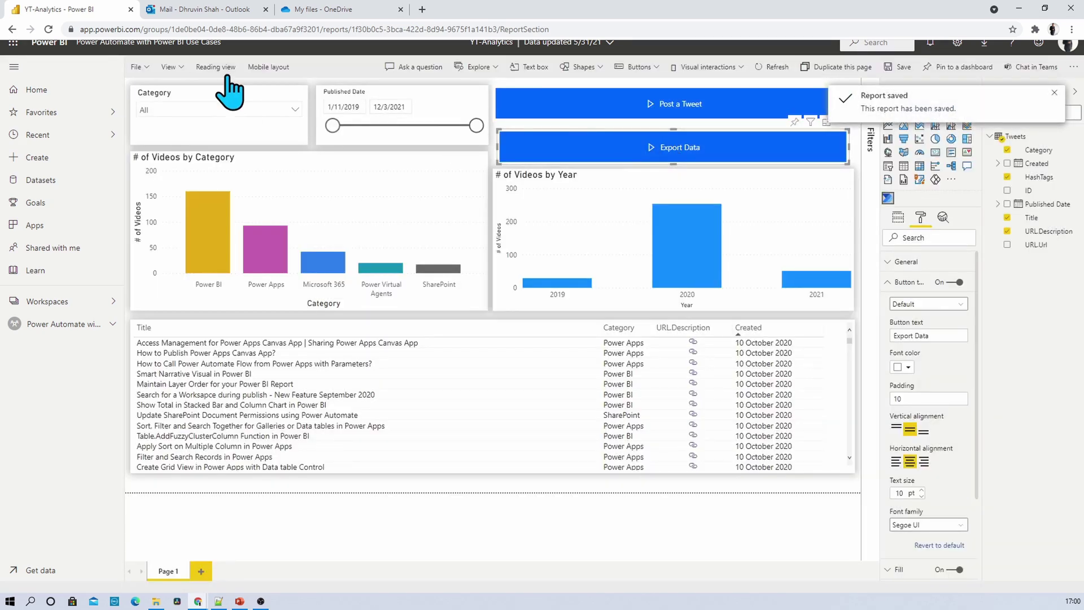
Switch to reading view and filter the Category slicer to Power Apps and Power BI.
left_click(226, 67)
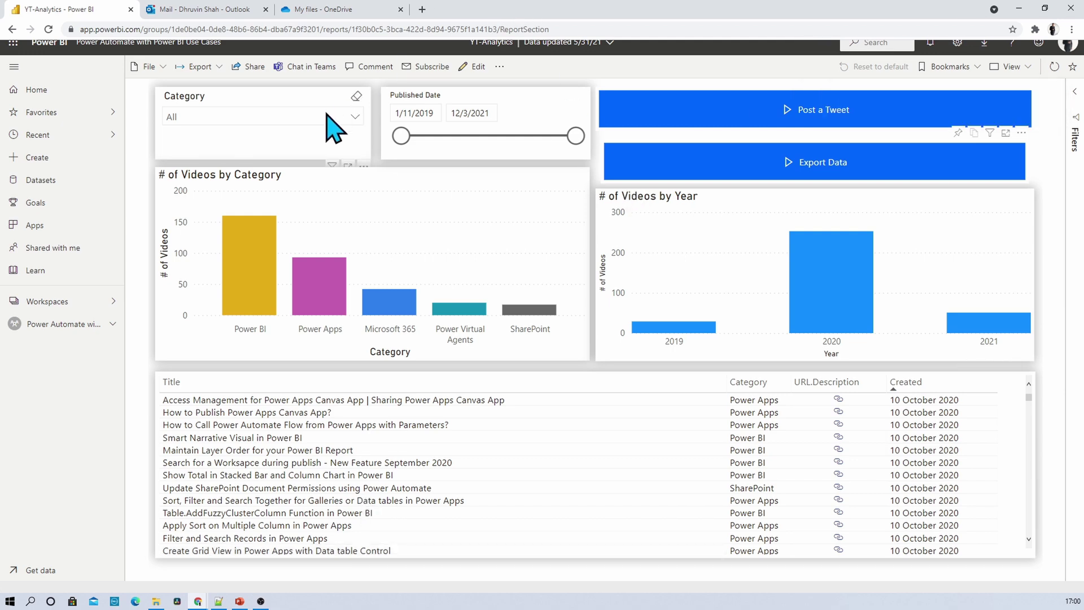
left_click(347, 119)
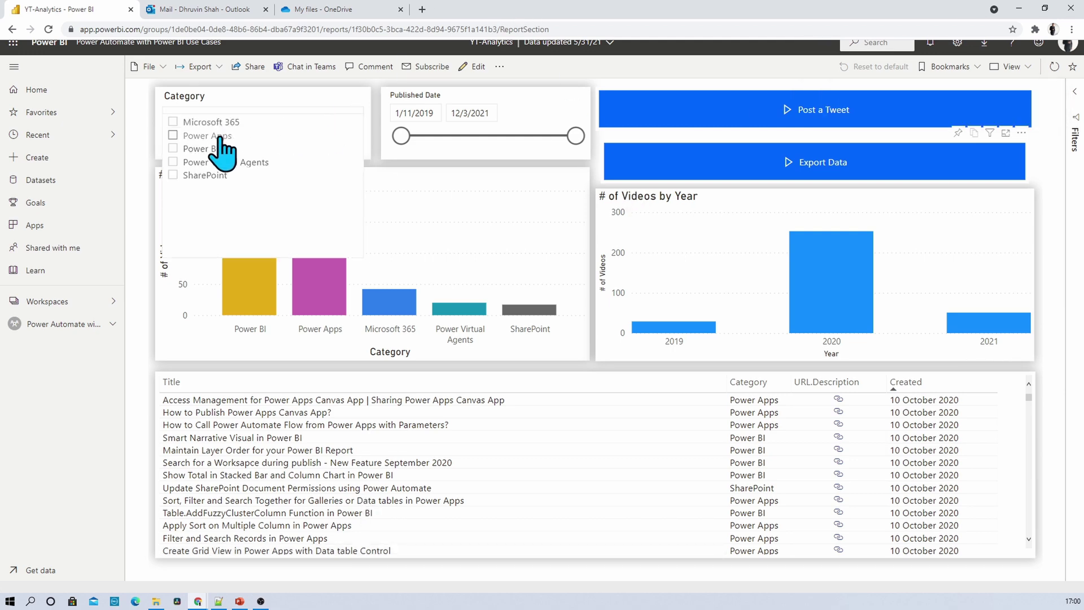
left_click(222, 138)
left_click(208, 149, "ctrl")
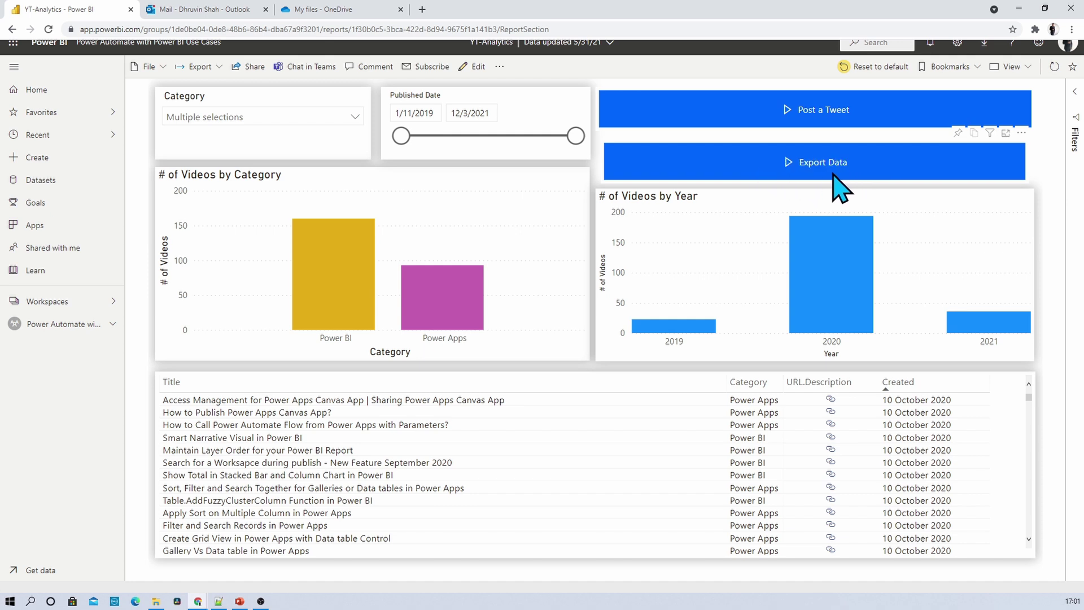
Open flow.microsoft.com in a new tab and open PBI-CSV-EXPORT from My flows.
left_click(422, 9)
type("flow.microsoft.com")
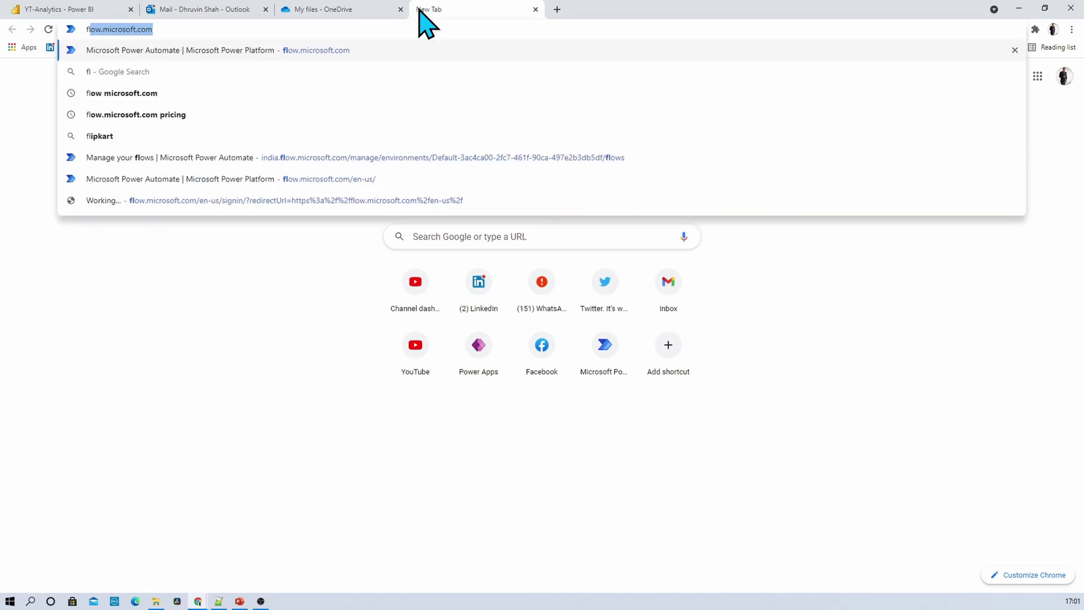
key("Return")
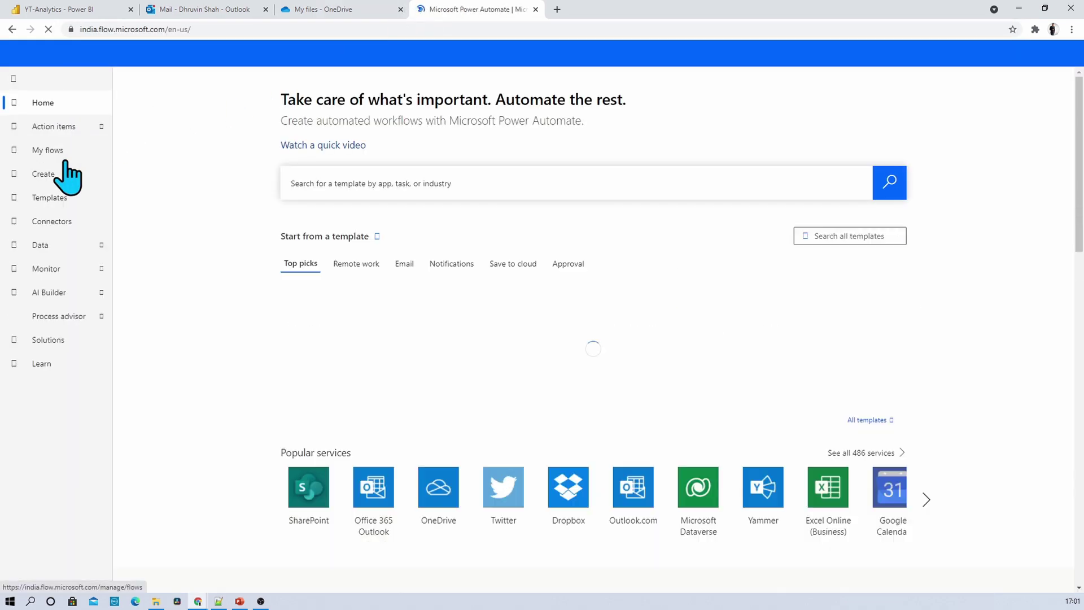
left_click(72, 156)
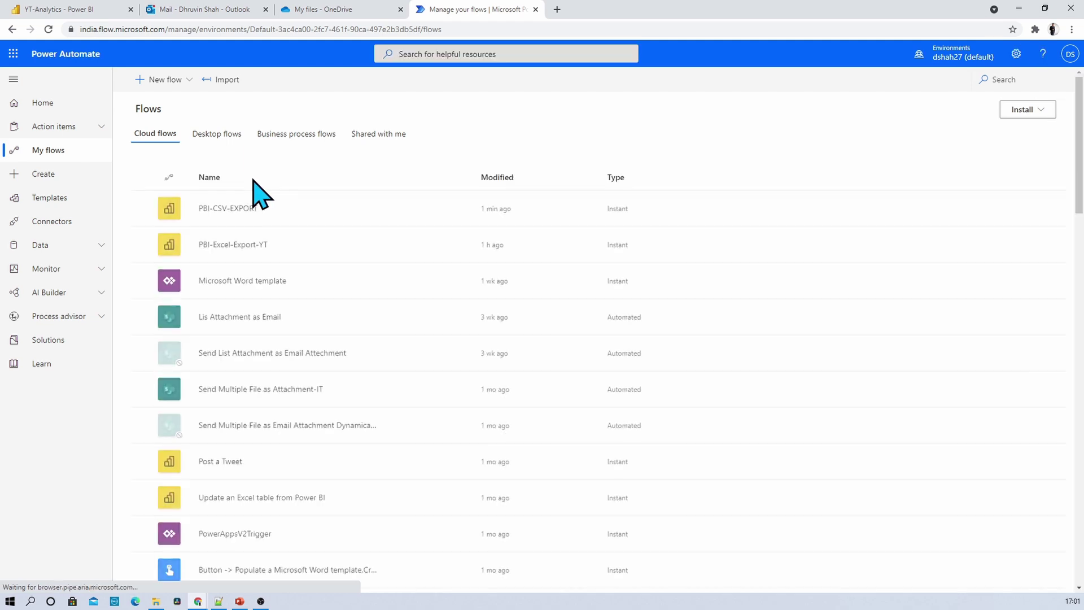
left_click(224, 209)
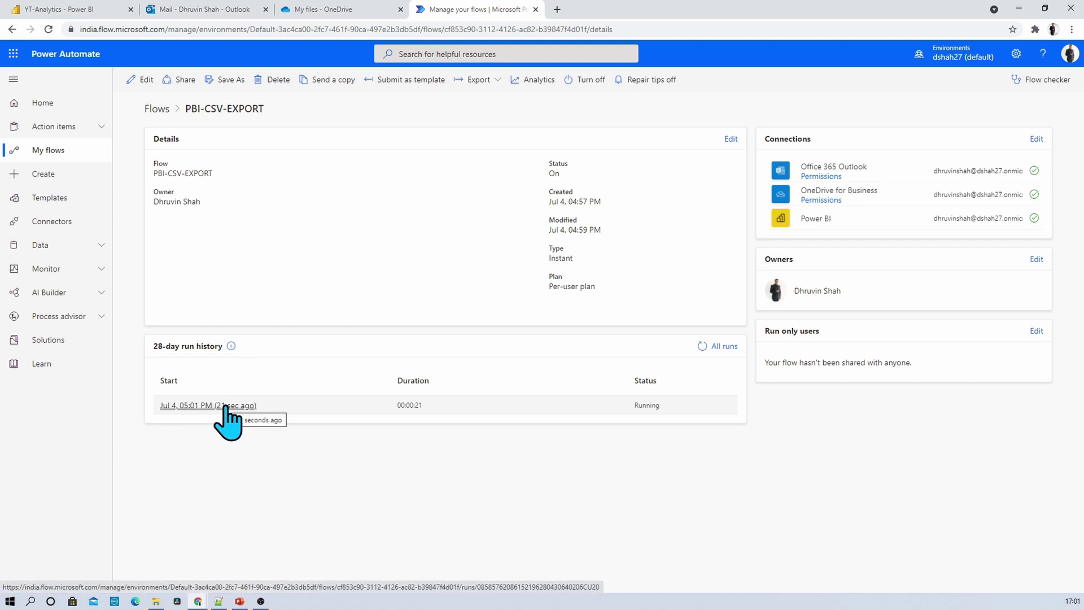
Open the PBI-Export-YouTube Analytics email, preview its PBIExport CSV attachment, and browse the rows.
left_click(218, 9)
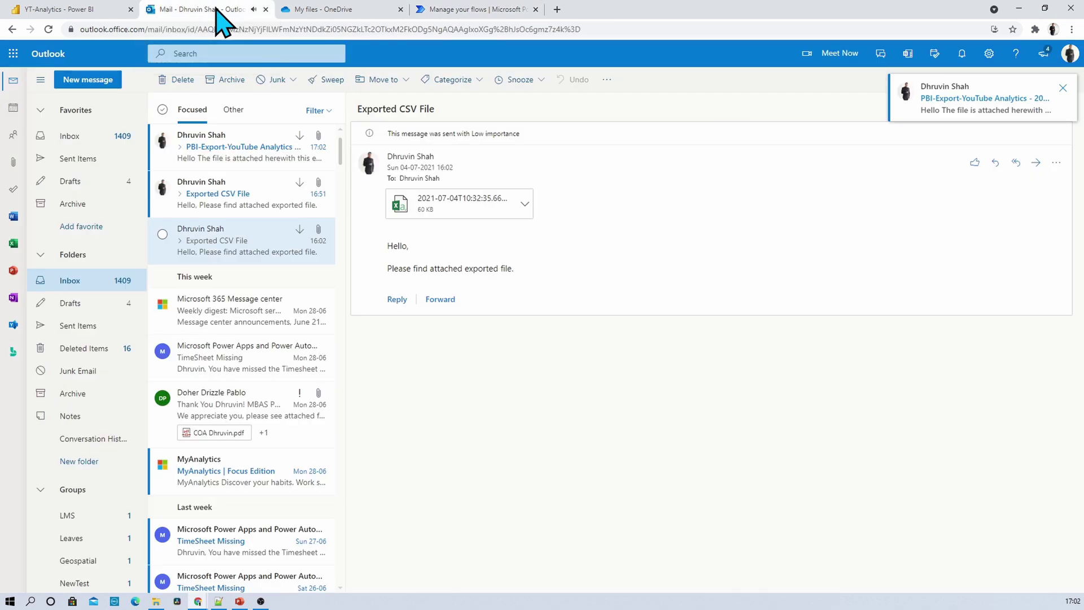
left_click(221, 170)
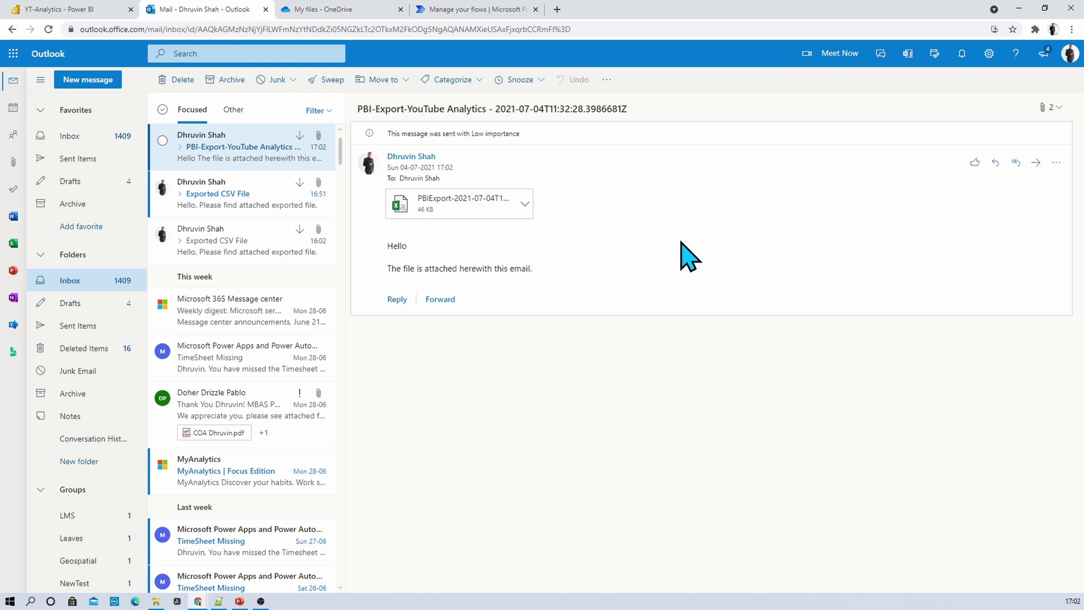
left_click(465, 208)
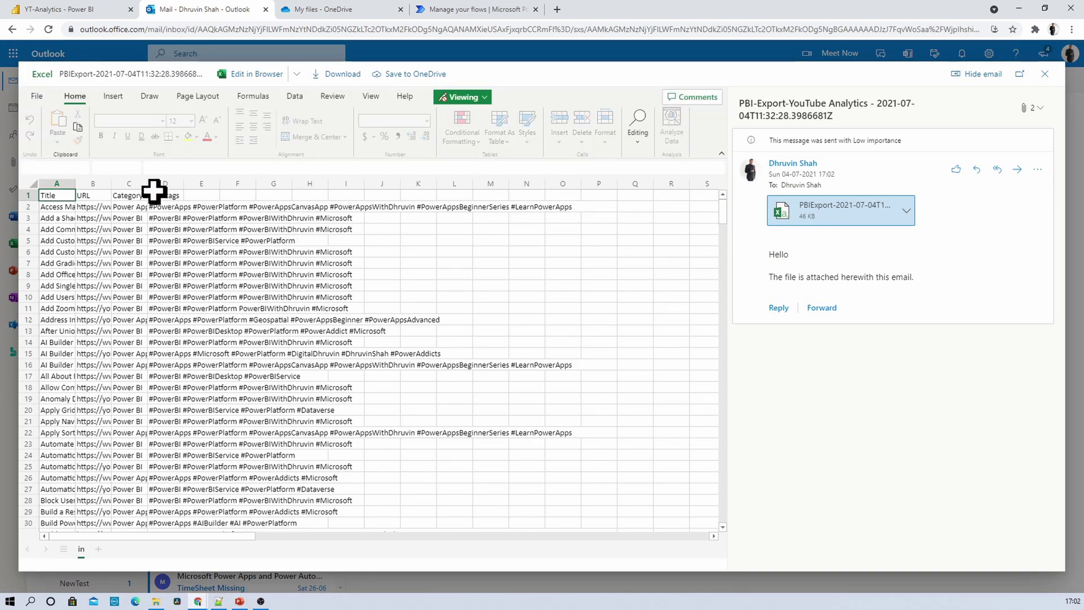
left_click(140, 206)
scroll(147, 259, "down", 20)
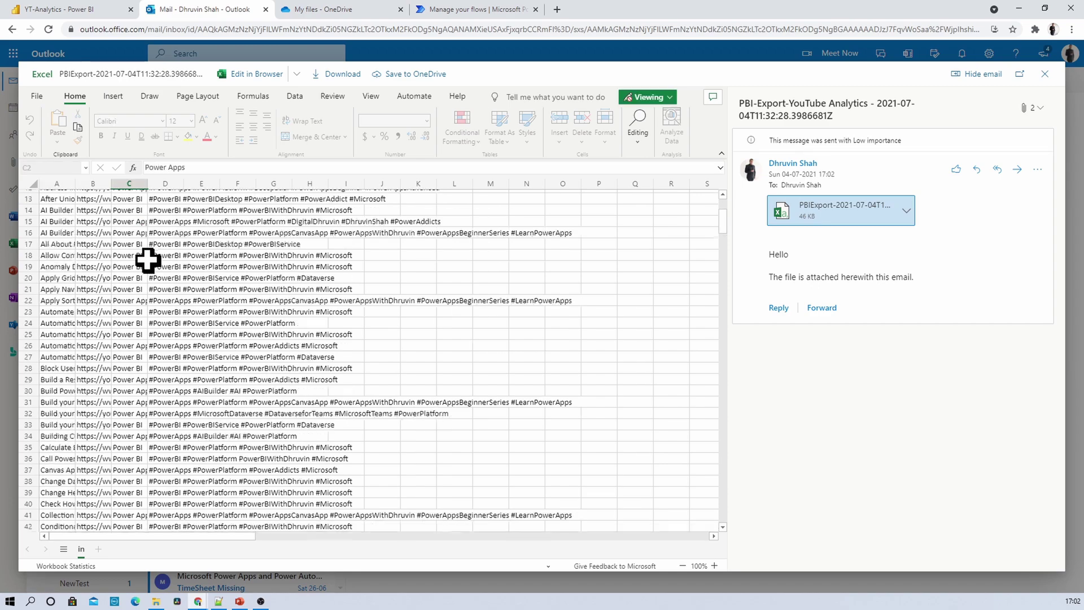
scroll(147, 259, "down", 20)
scroll(148, 260, "down", 3)
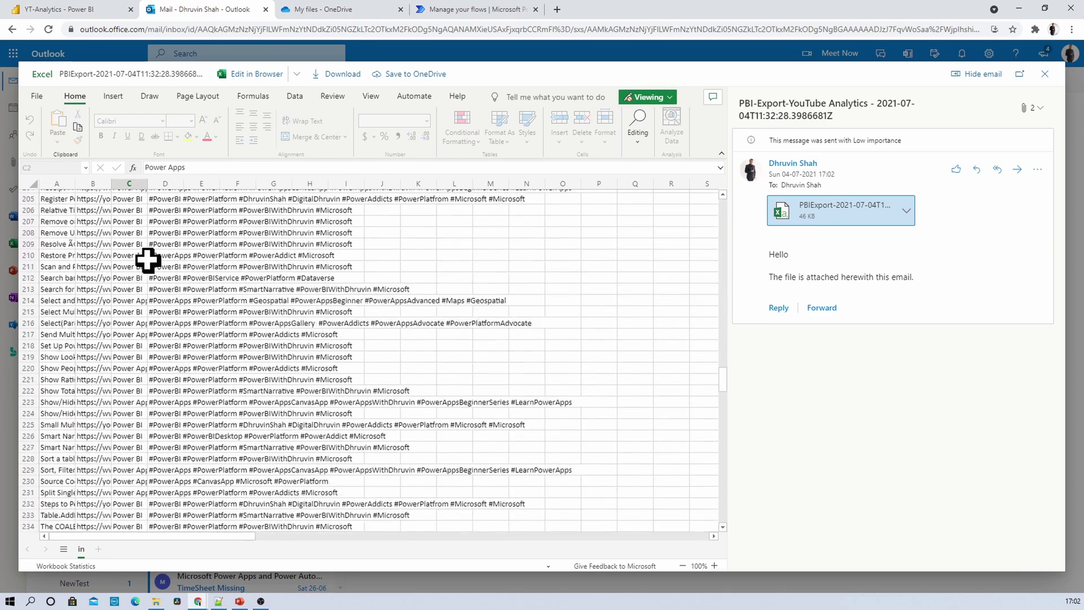
scroll(147, 304, "down", 12)
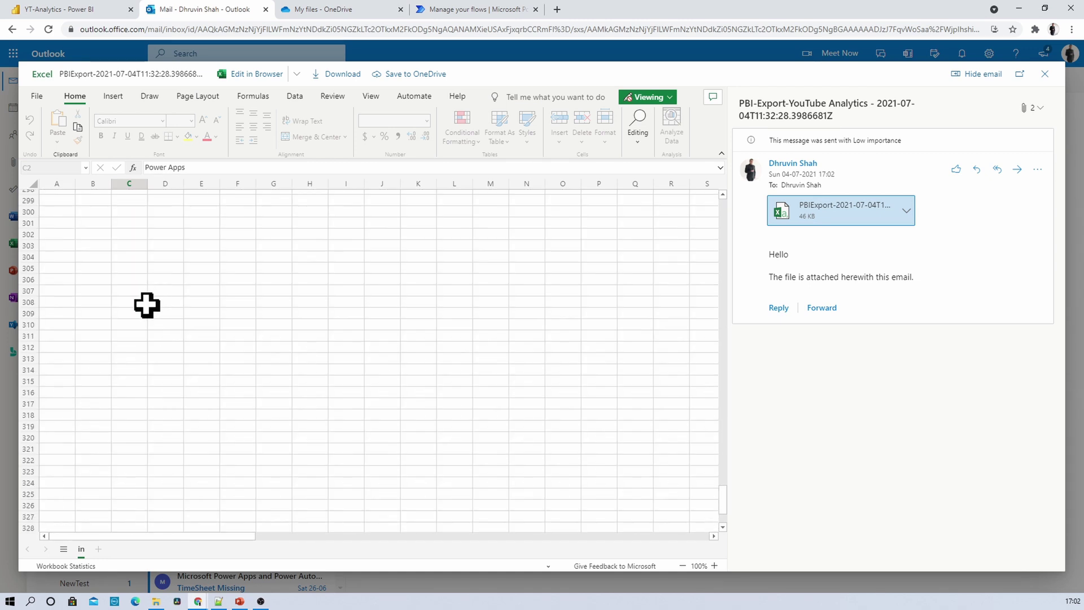
scroll(146, 305, "up", 8)
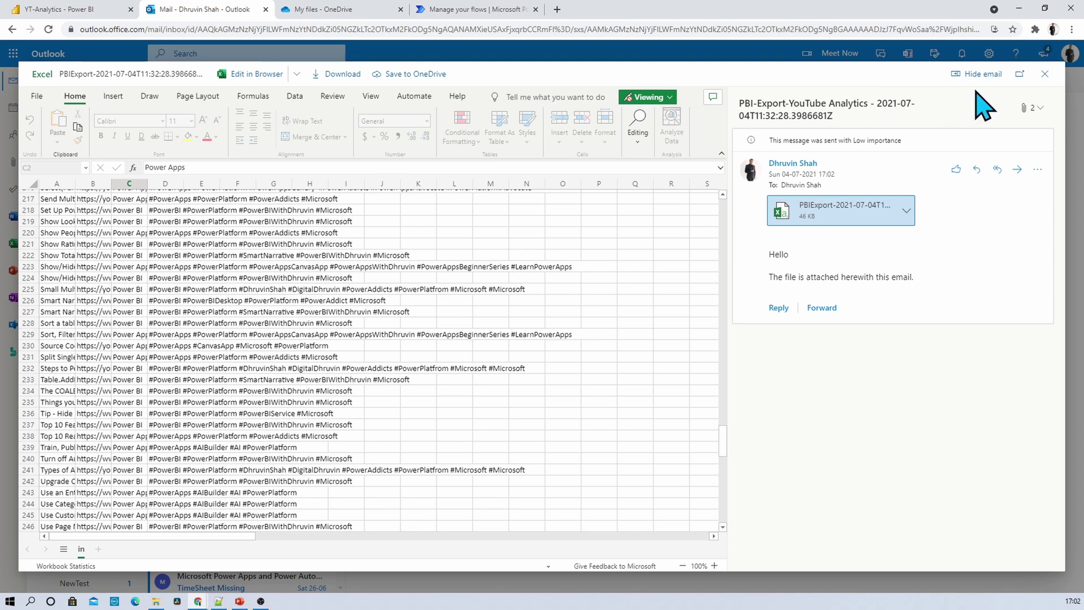
left_click(1045, 74)
Open the PBIExport folder in OneDrive and inspect the exported PBI-Export CSV file.
left_click(316, 10)
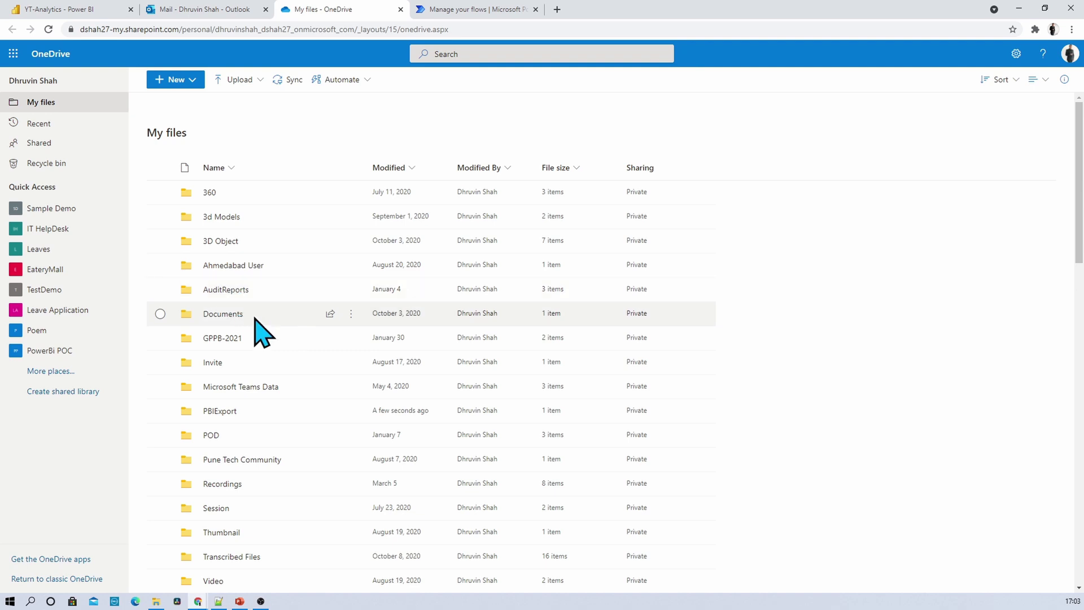
left_click(224, 412)
mouse_move(280, 194)
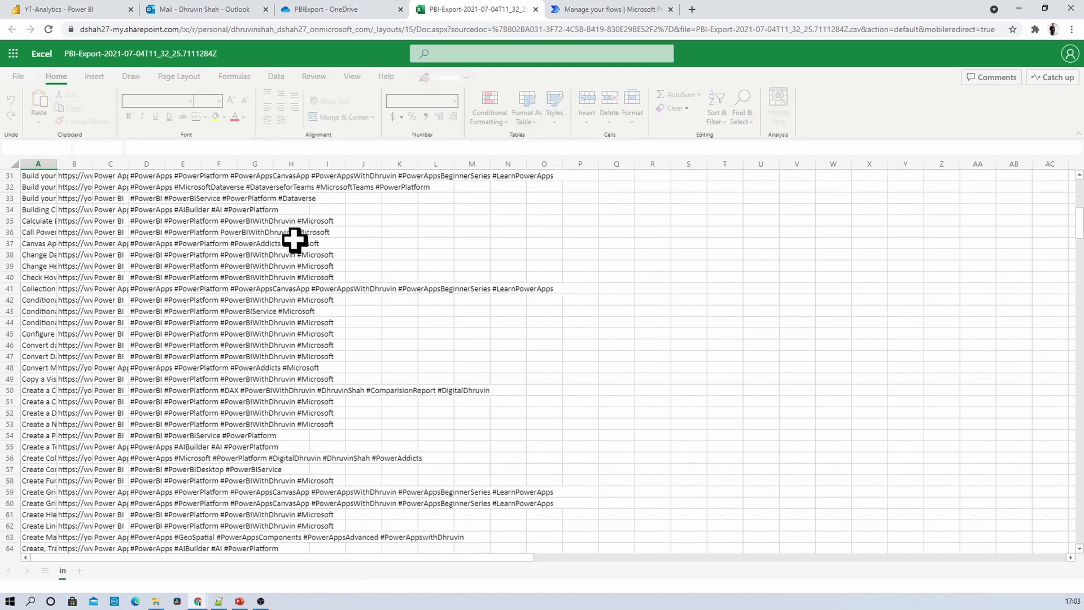
scroll(294, 244, "down", 10)
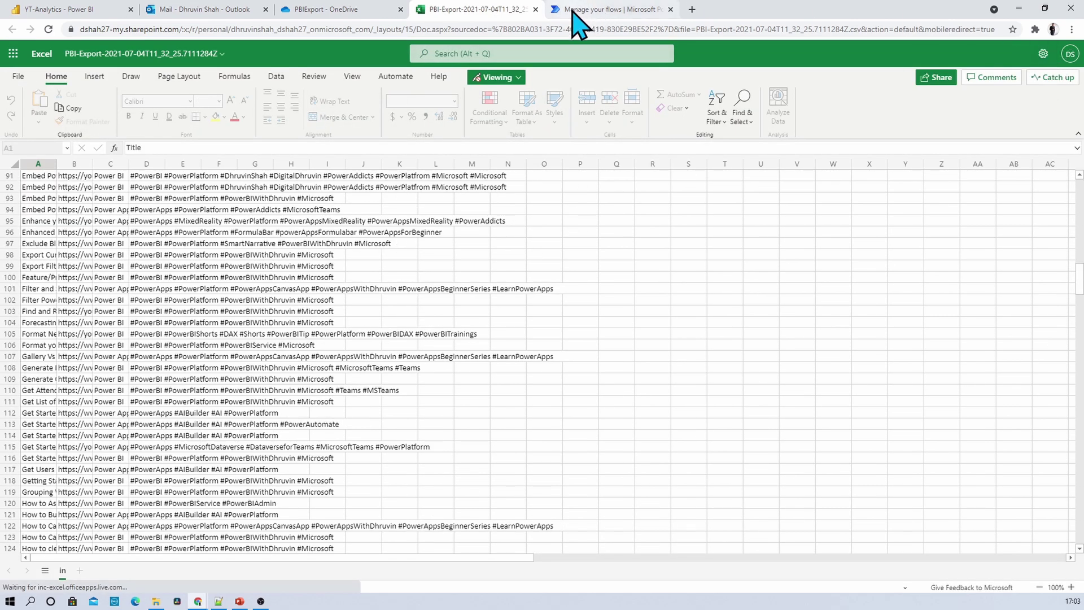
left_click(535, 9)
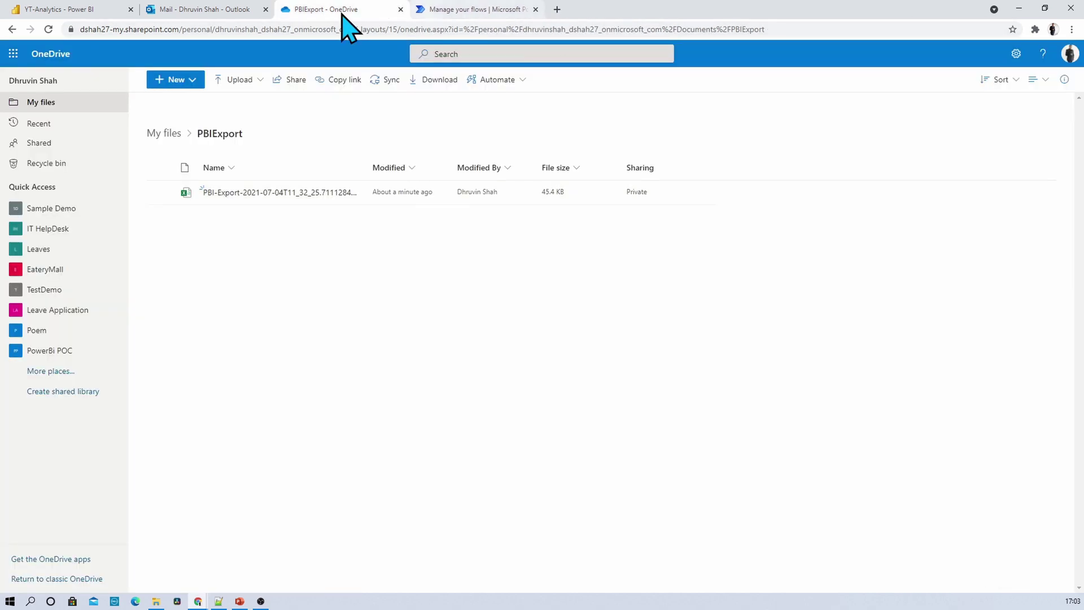
Refresh the PBI-CSV-EXPORT flow page and open its latest succeeded run.
left_click(486, 11)
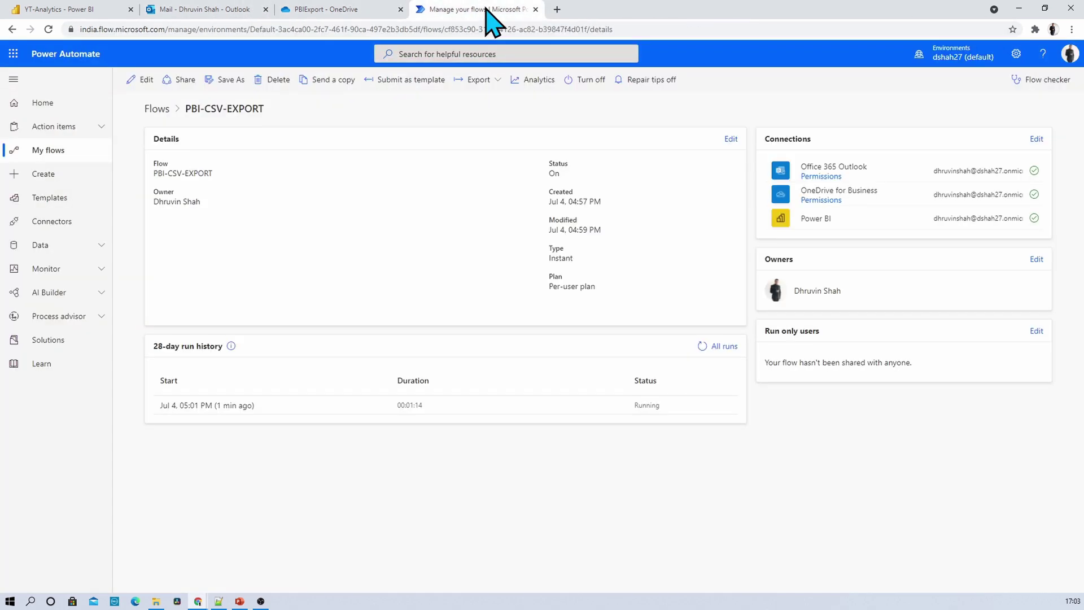
left_click(49, 29)
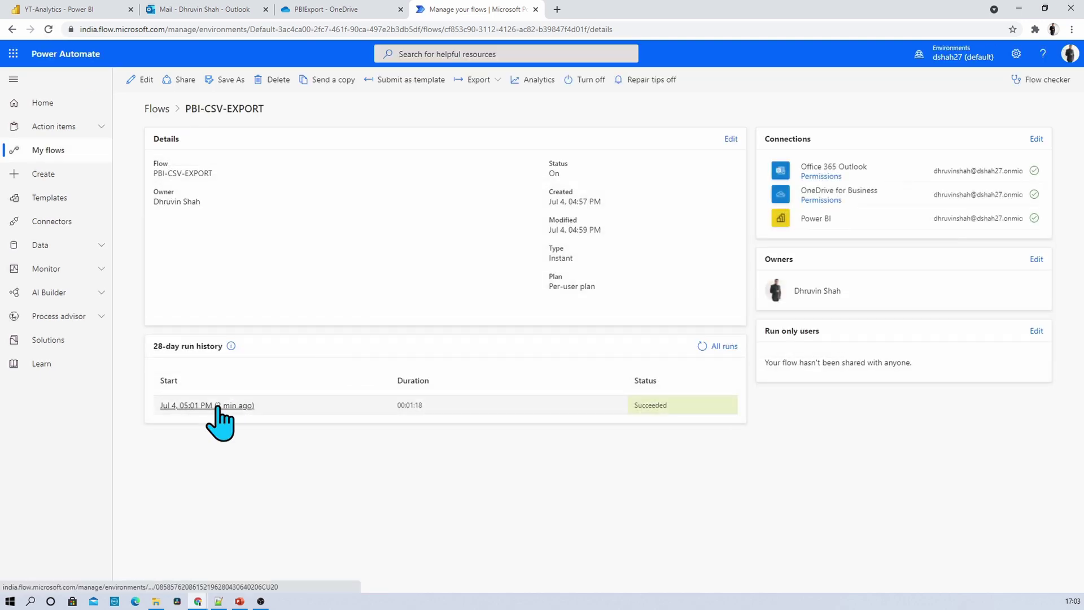
left_click(216, 406)
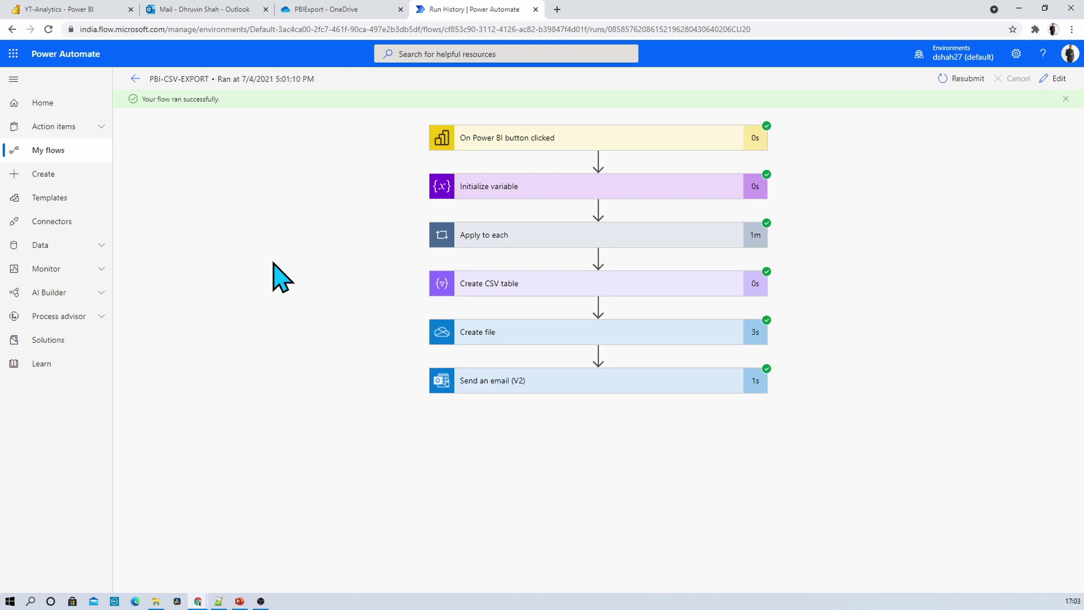
Inspect the Power BI trigger, Initialize variable, Apply to each and Append to array variable steps.
left_click(551, 164)
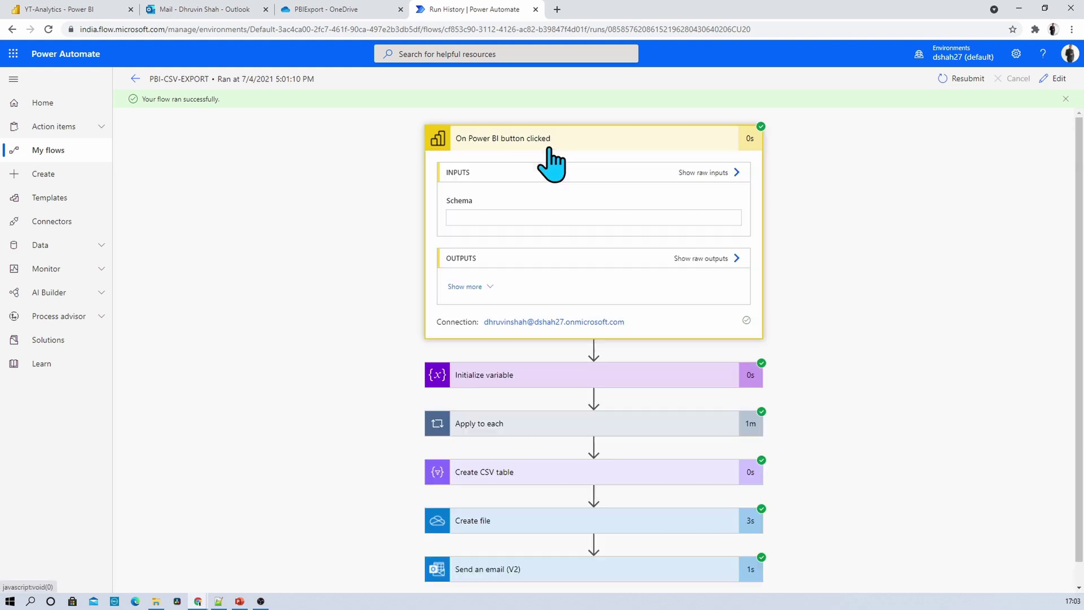
scroll(545, 367, "down", 3)
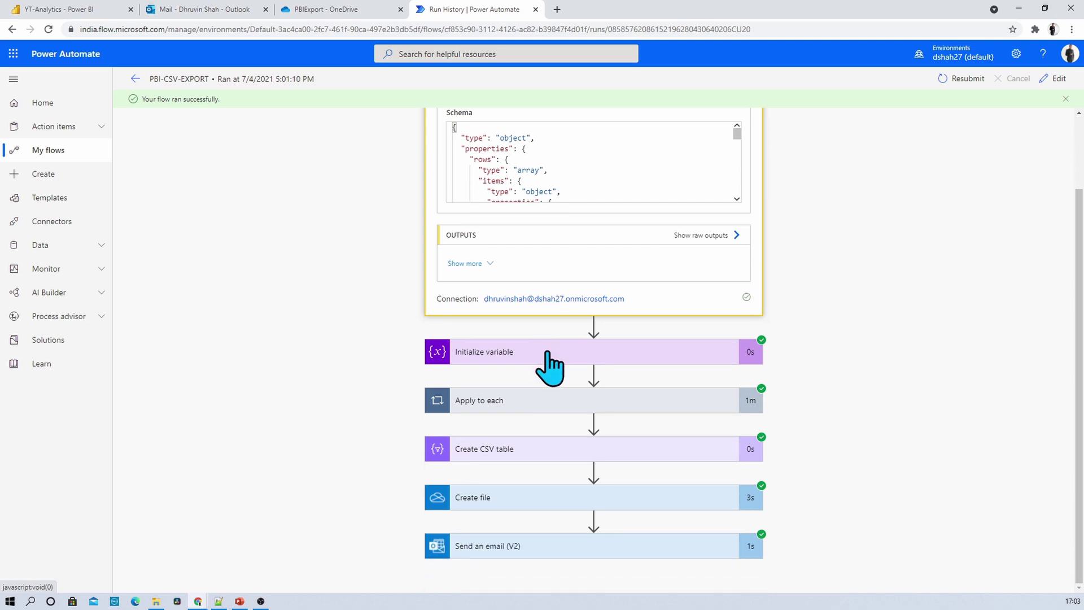
left_click(546, 355)
left_click(550, 401)
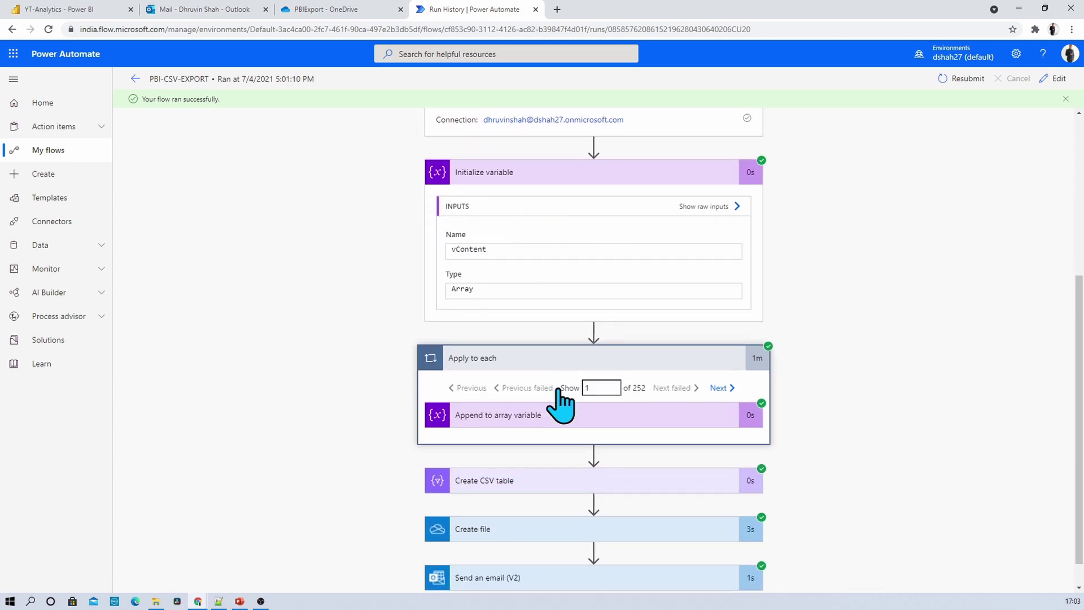
left_click(559, 392)
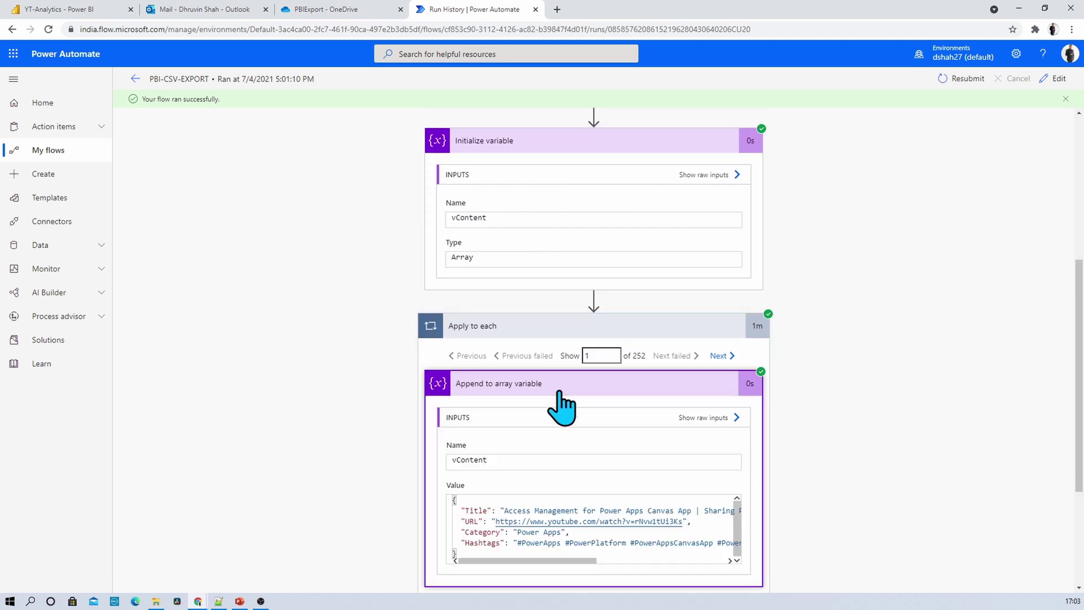
scroll(559, 412, "down", 3)
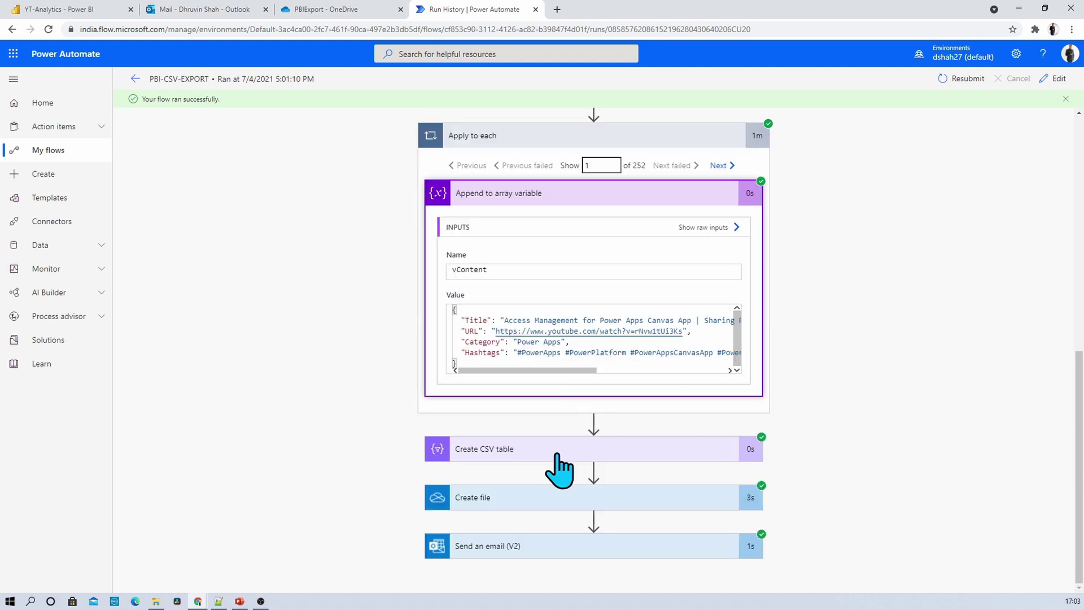
Inspect the Create CSV table, Create file and Send an email (V2) steps, then return to the YT-Analytics report.
left_click(557, 450)
scroll(564, 466, "down", 5)
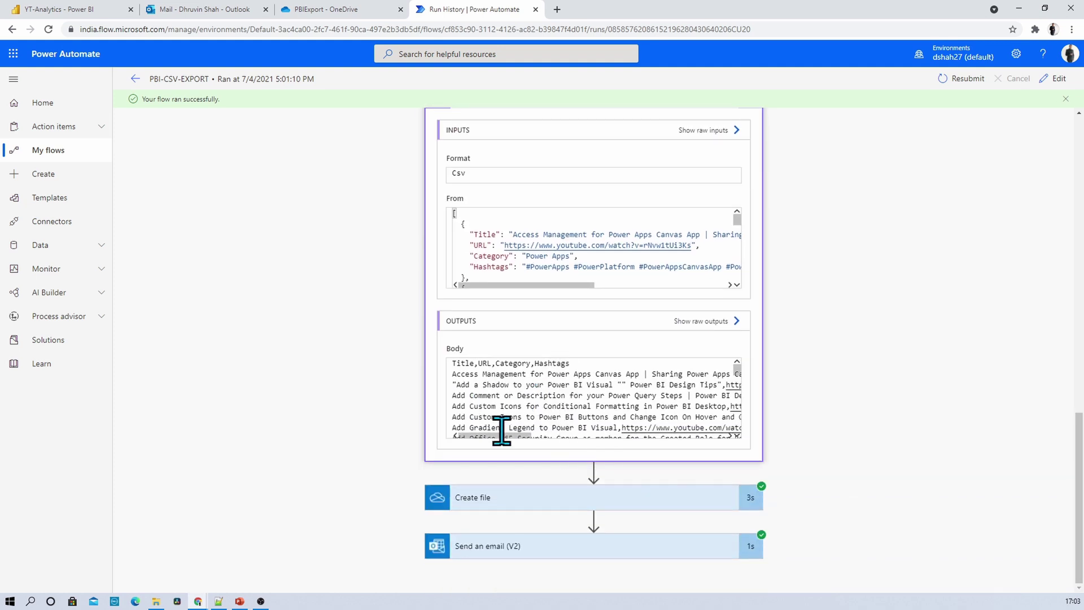
scroll(502, 431, "down", 2)
left_click(539, 517)
scroll(543, 508, "down", 9)
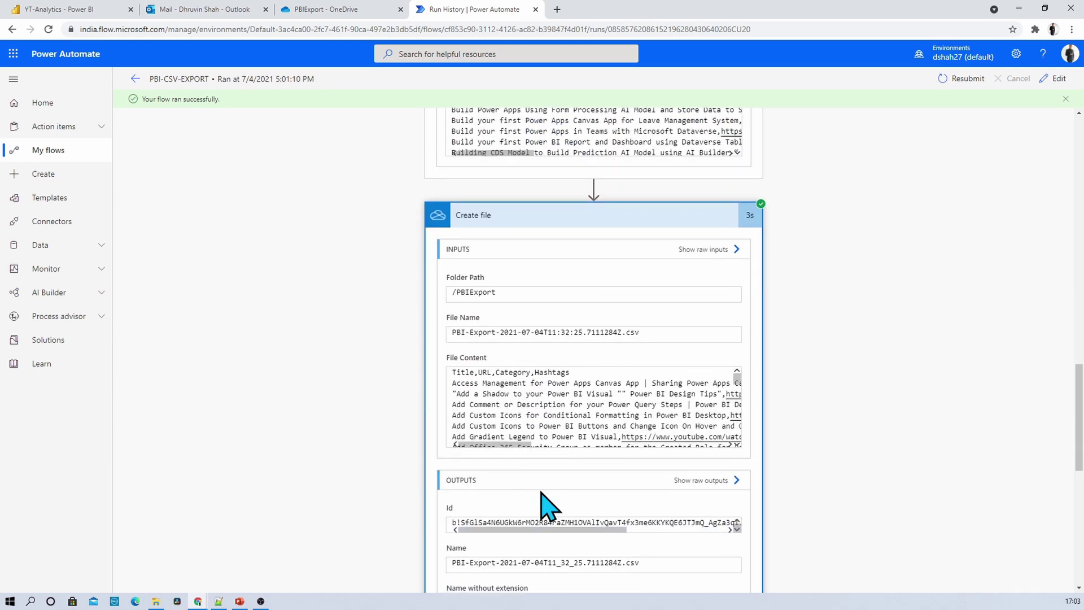
scroll(543, 504, "down", 5)
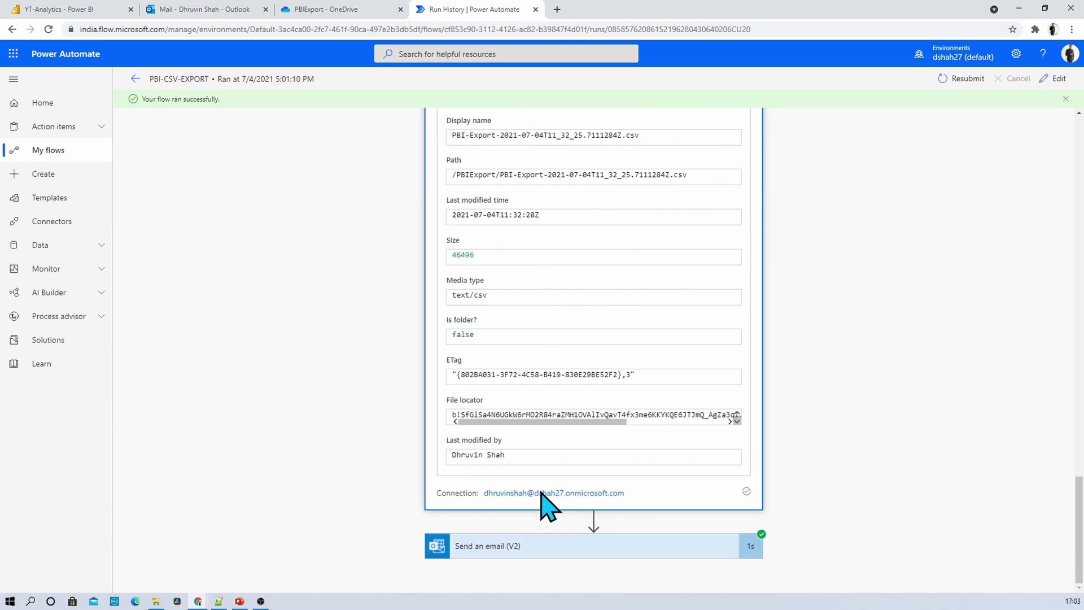
left_click(550, 553)
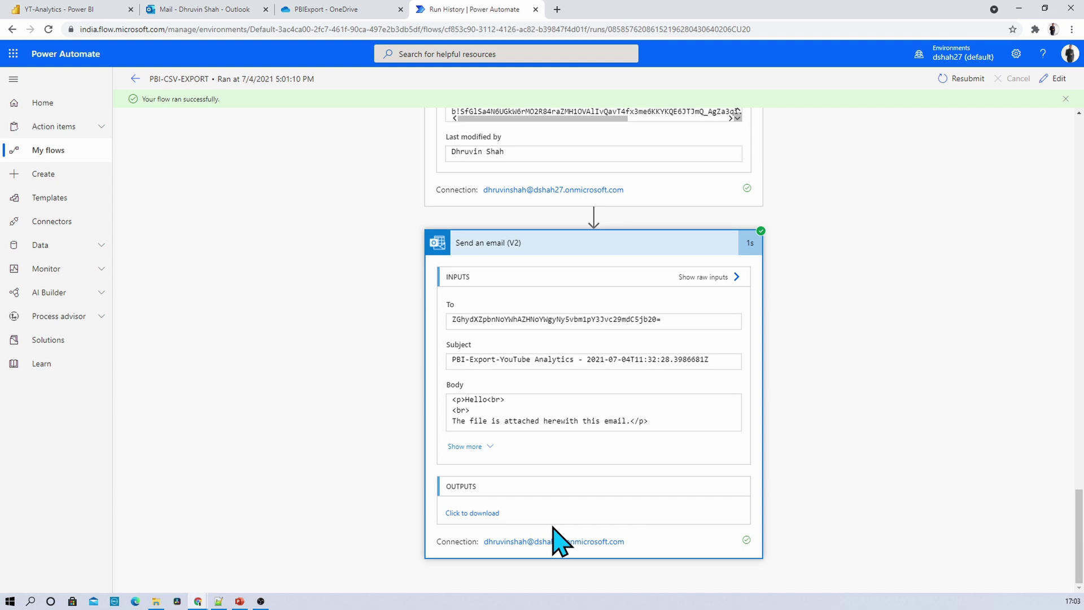
left_click(90, 10)
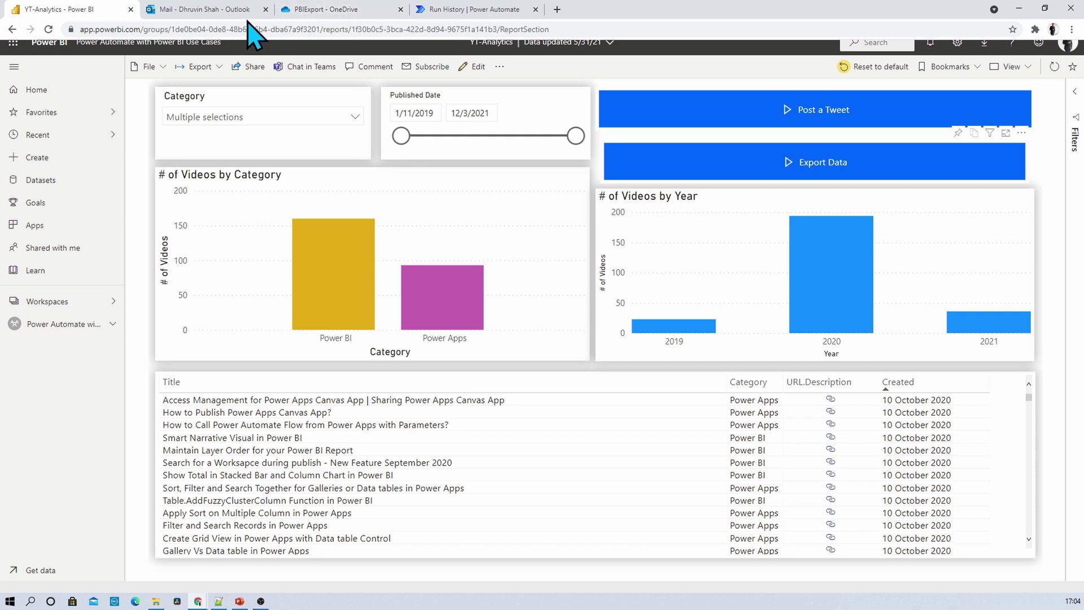
left_click(434, 14)
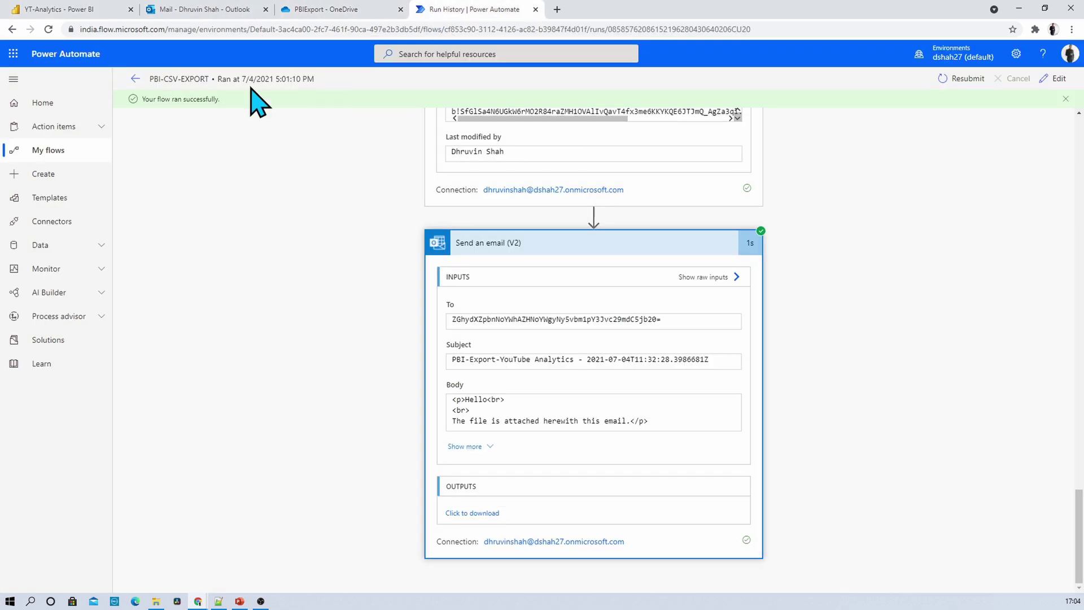
left_click(135, 78)
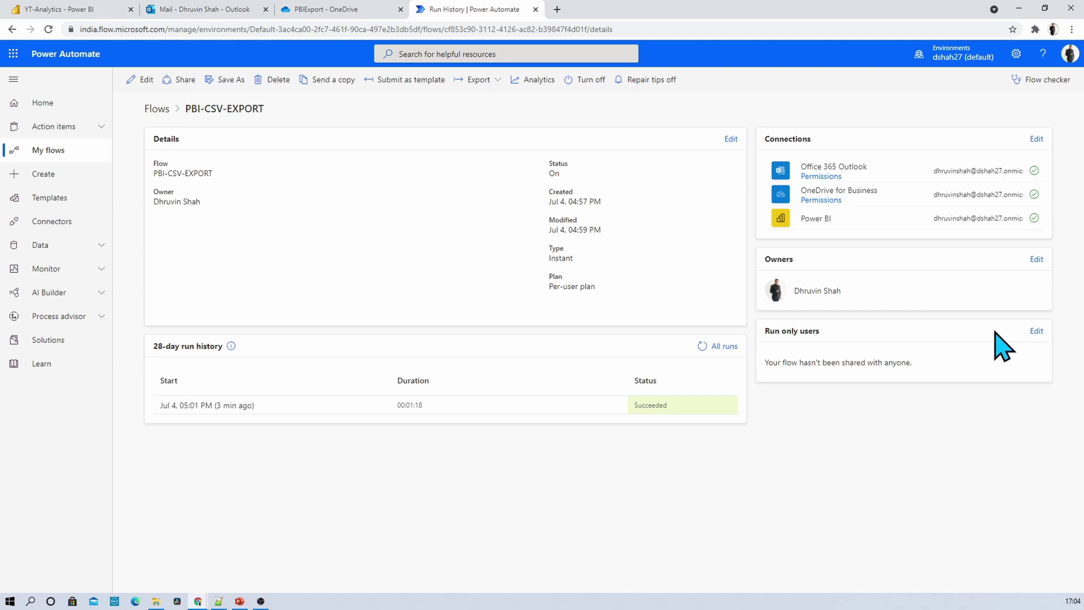
key("ctrl+1")
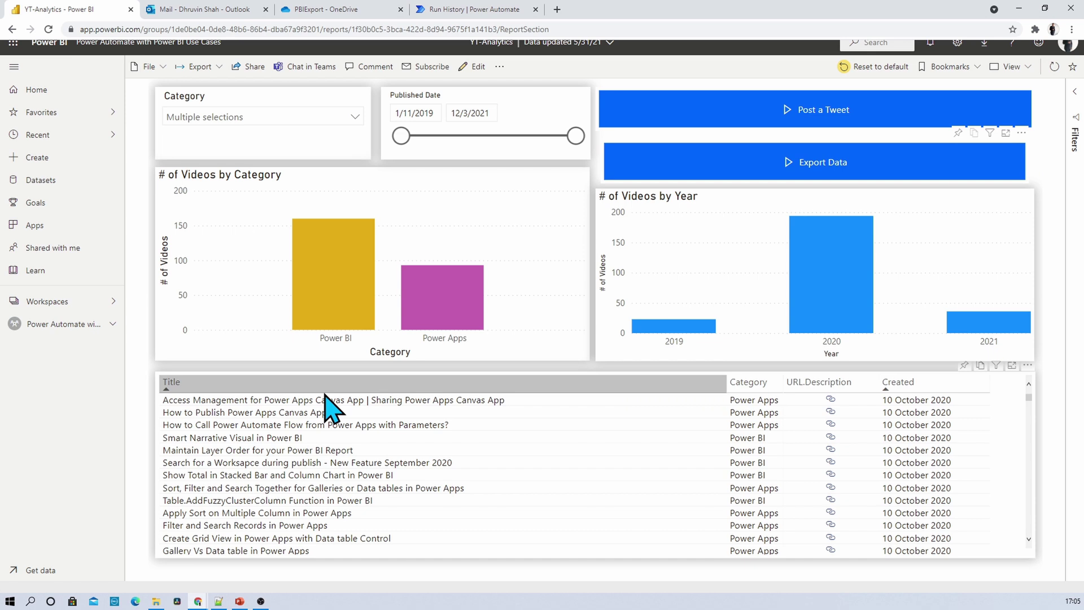